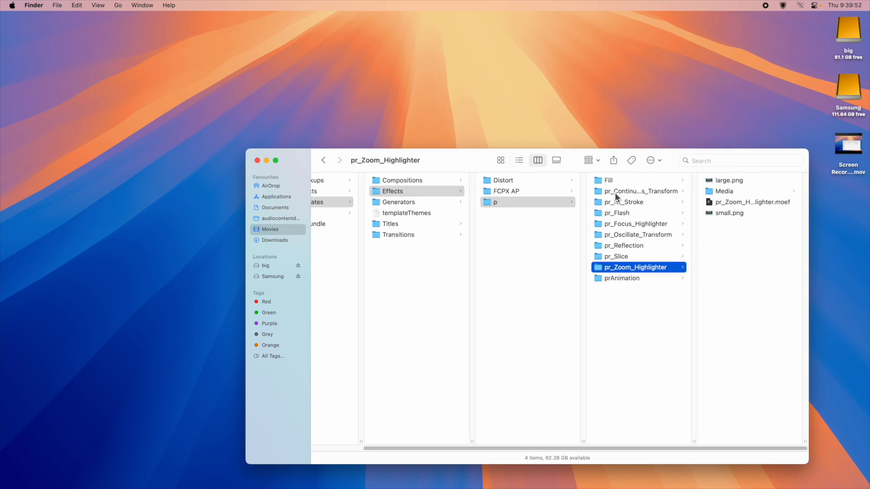
Step: Copy the eight effect folders from pr_Continuous_Transform through pr_Zoom_Highlighter
{"action": "left_click", "coordinate": [615, 192], "text": "shift"}
{"action": "right_click", "coordinate": [614, 221]}
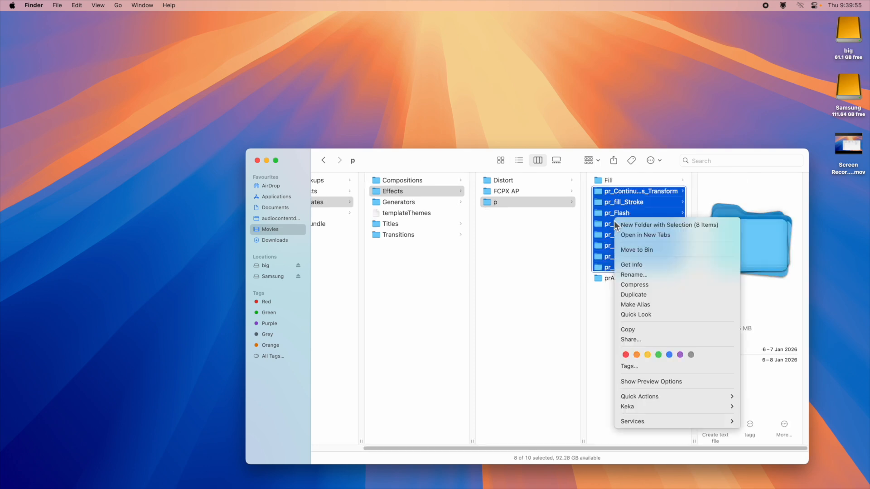
{"action": "left_click", "coordinate": [635, 329]}
{"action": "left_click", "coordinate": [631, 320]}
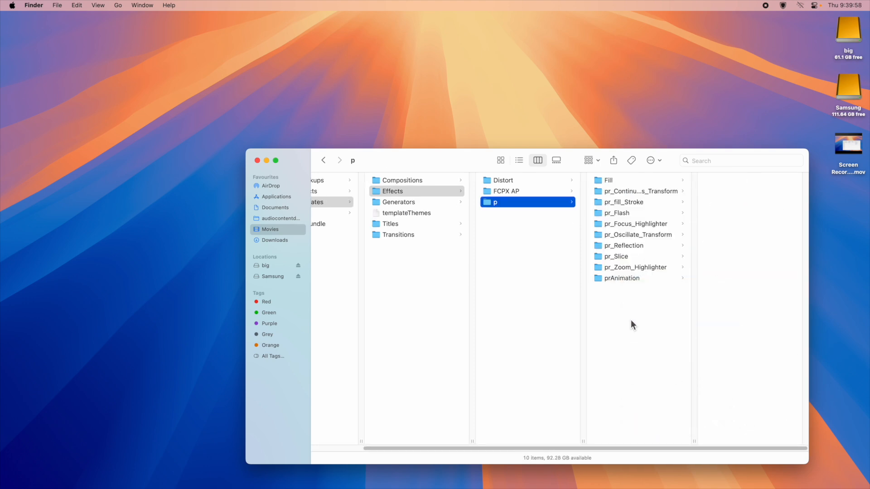
Step: Go to the Movies folder in the home folder and check for a Motion Templates folder and its contents
{"action": "left_click", "coordinate": [117, 6]}
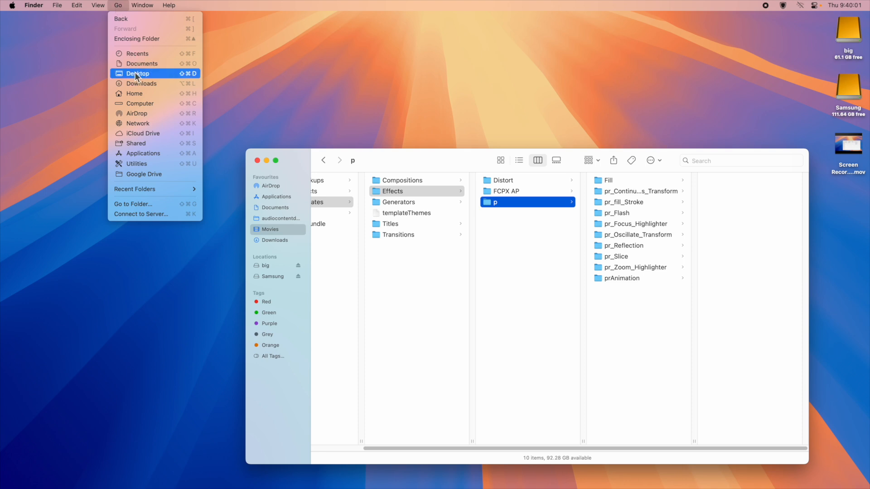
{"action": "left_click", "coordinate": [135, 92]}
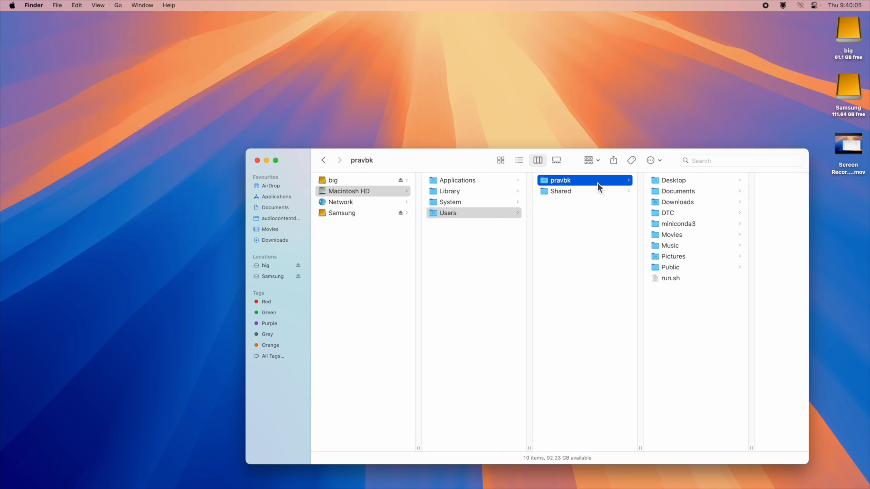
{"action": "left_click", "coordinate": [673, 236]}
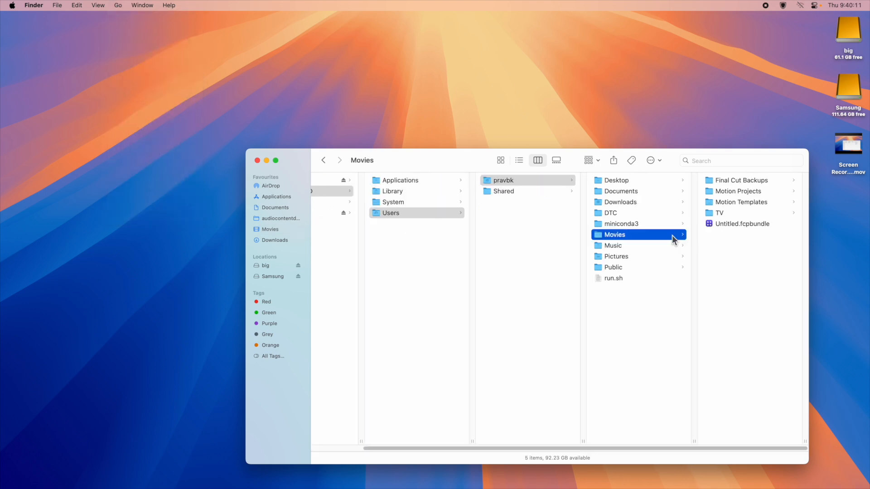
{"action": "left_click", "coordinate": [740, 202]}
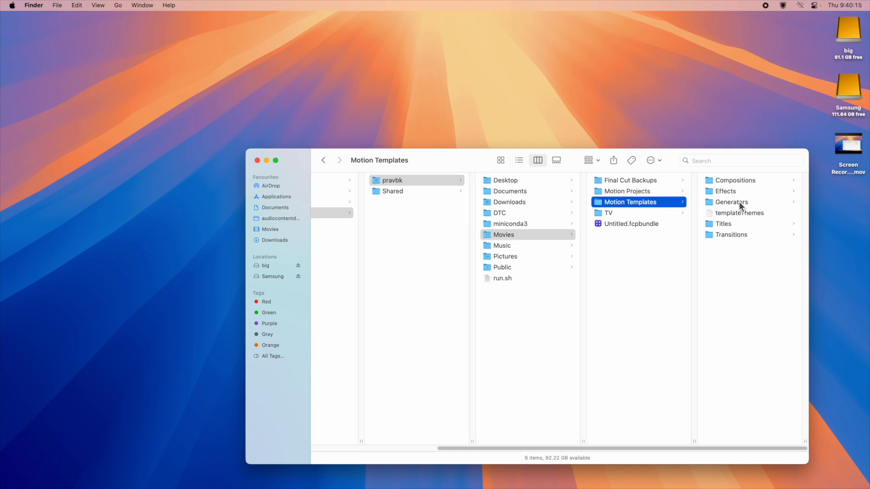
{"action": "left_click", "coordinate": [624, 249]}
{"action": "right_click", "coordinate": [624, 251]}
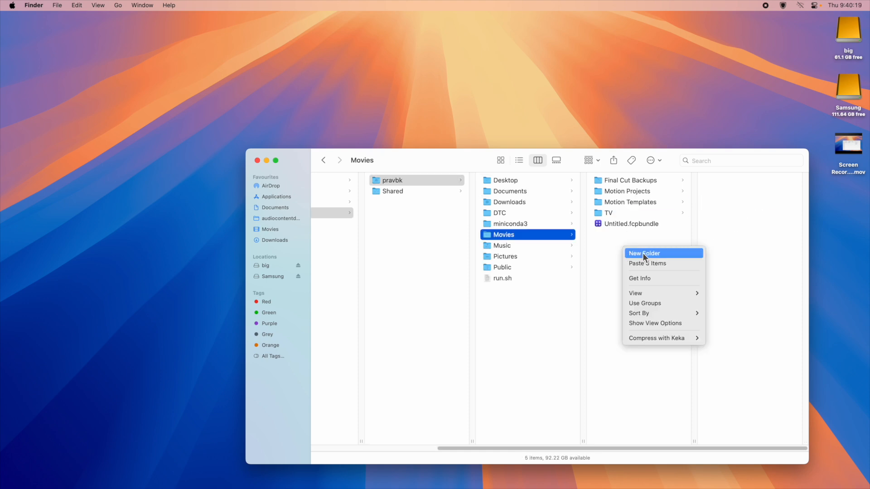
Step: Open the p folder inside Effects in Motion Templates as the destination for the copied effect folders
{"action": "left_click", "coordinate": [617, 202]}
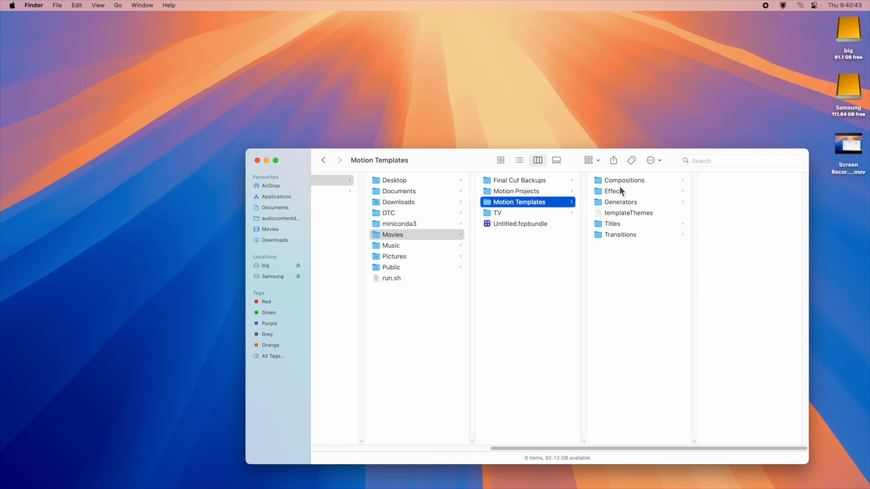
{"action": "left_click", "coordinate": [617, 192]}
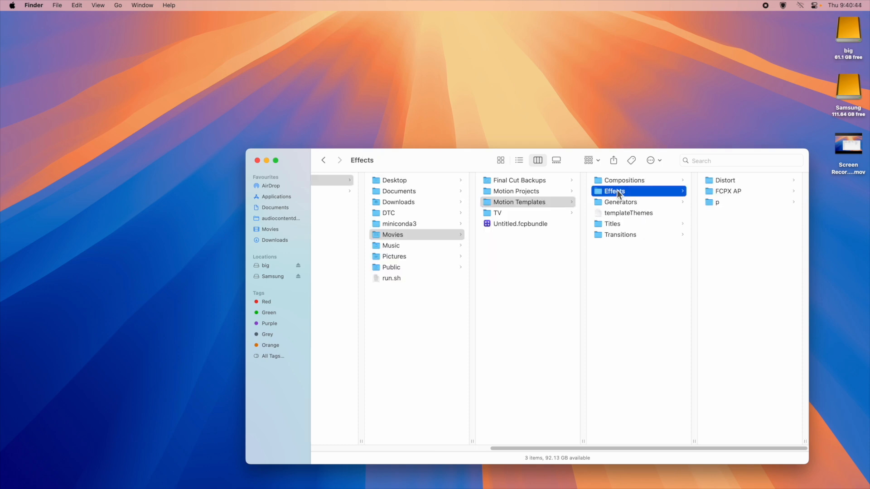
{"action": "right_click", "coordinate": [716, 238]}
{"action": "left_click", "coordinate": [722, 202]}
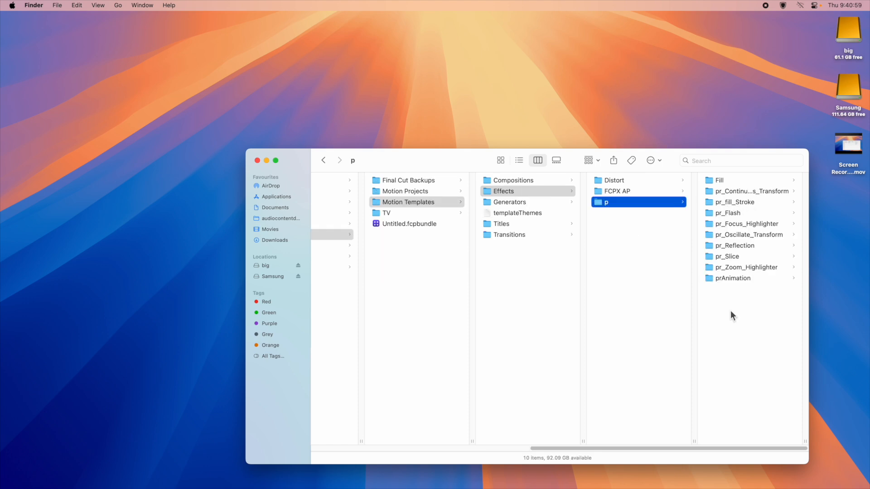
{"action": "right_click", "coordinate": [730, 311]}
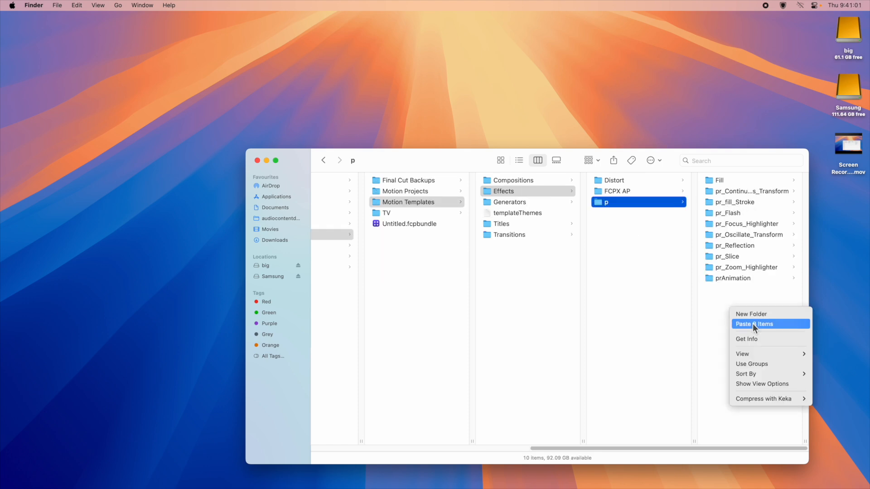
{"action": "left_click", "coordinate": [738, 290]}
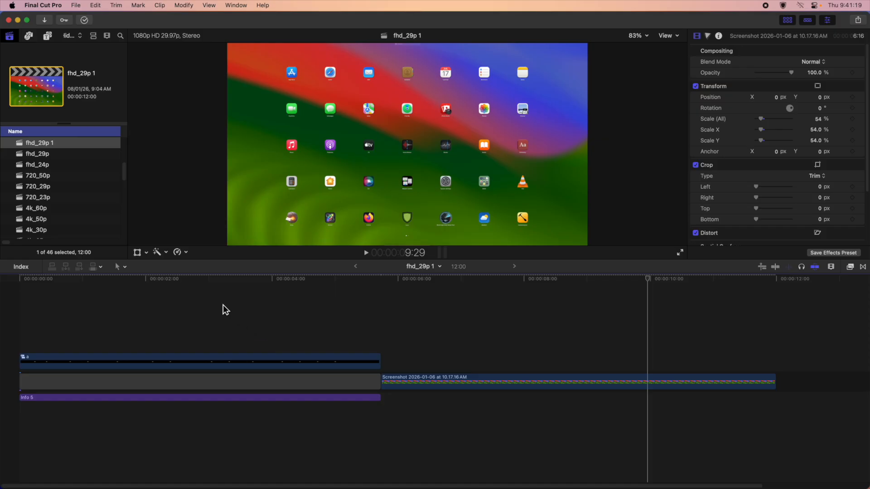
Step: Switch to Final Cut Pro, open the compound clip a and select the customer icon clip inside it
{"action": "left_click", "coordinate": [221, 306]}
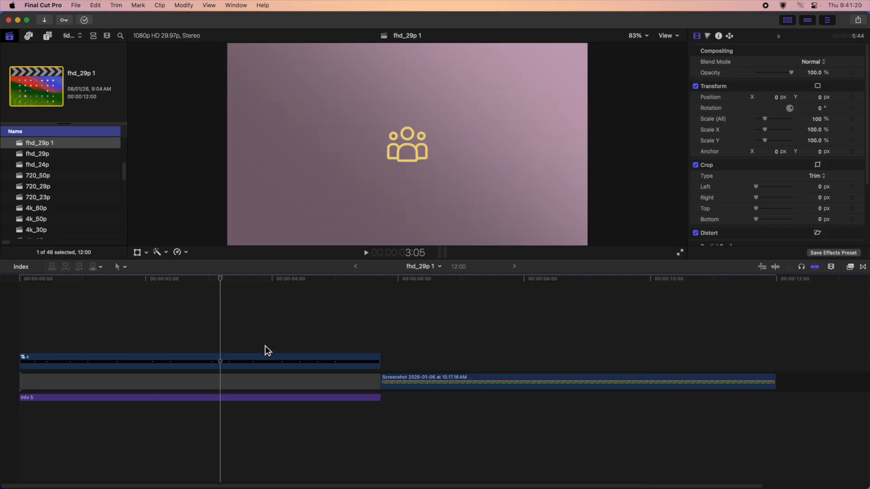
{"action": "double_click", "coordinate": [219, 362]}
{"action": "left_click", "coordinate": [173, 377]}
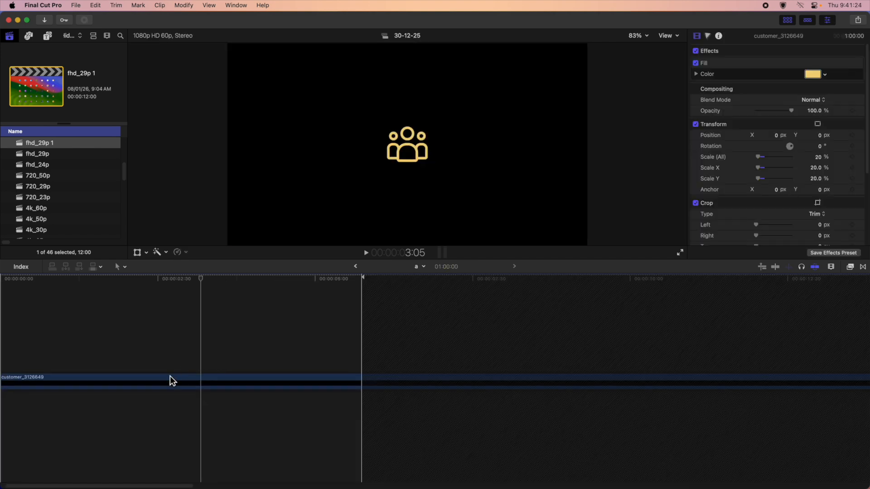
Step: Try moving the customer icon with the on-screen transform controls, and undo the move
{"action": "key", "text": "shift+t"}
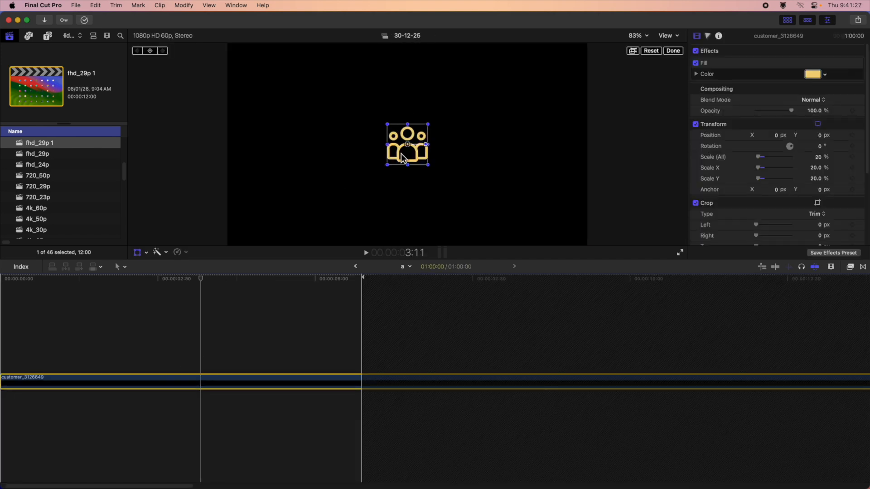
{"action": "left_click_drag", "start_coordinate": [401, 154], "coordinate": [404, 141]}
{"action": "key", "text": "super+z"}
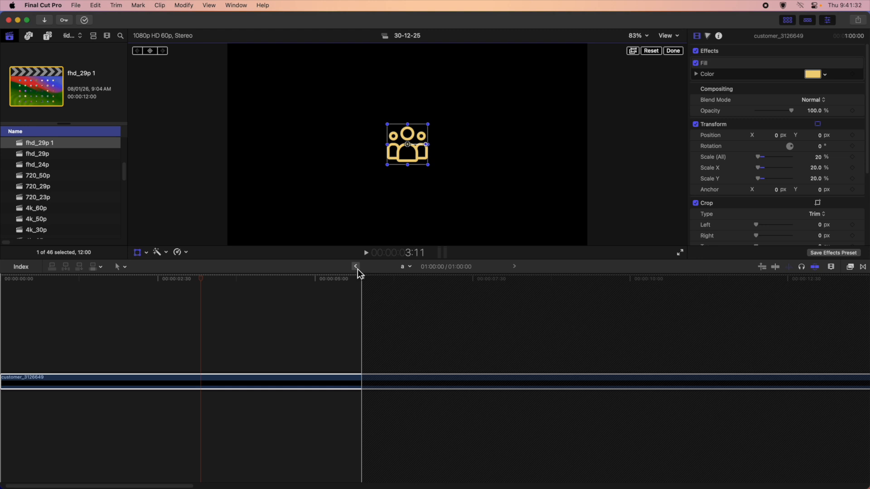
Step: Return to the fhd_29p 1 project and examine the transform frames of compound clip a and the screenshot clip
{"action": "left_click", "coordinate": [356, 267]}
{"action": "left_click", "coordinate": [221, 363]}
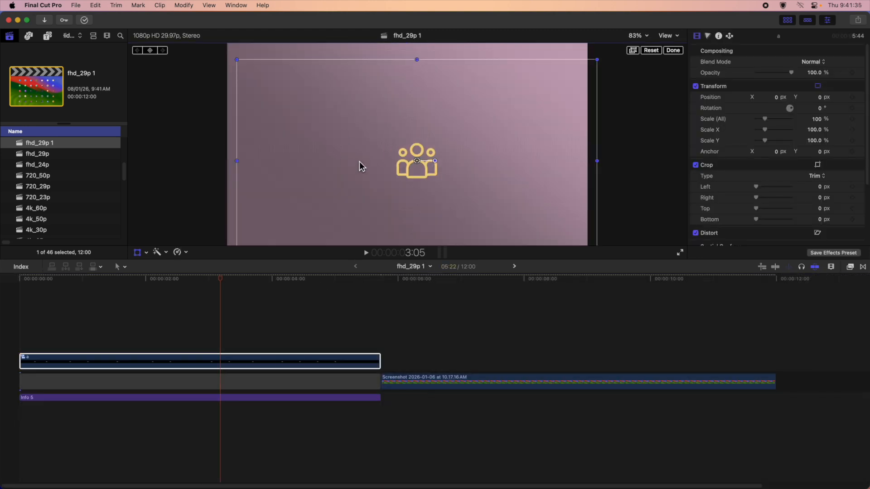
{"action": "left_click", "coordinate": [222, 361]}
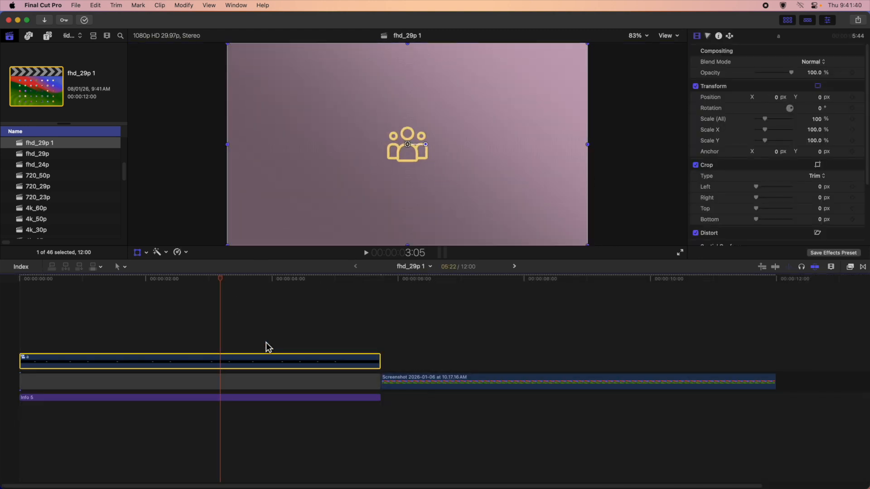
{"action": "left_click", "coordinate": [507, 305]}
{"action": "left_click", "coordinate": [475, 386]}
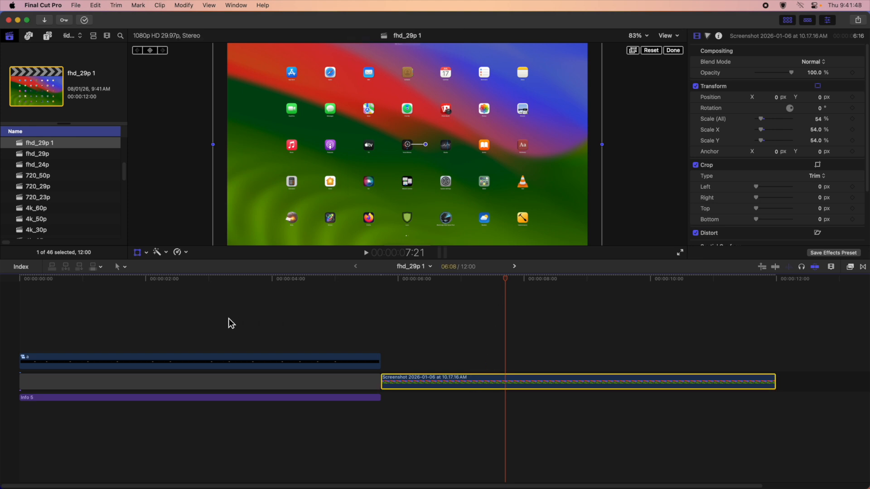
Step: Apply the pr_Continuous_Transform effect from the p category to compound clip a
{"action": "left_click", "coordinate": [217, 365]}
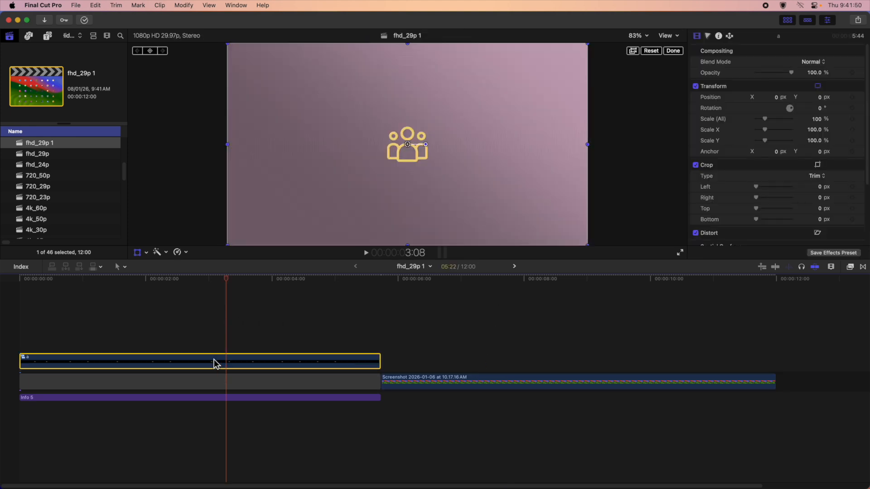
{"action": "left_click", "coordinate": [850, 267]}
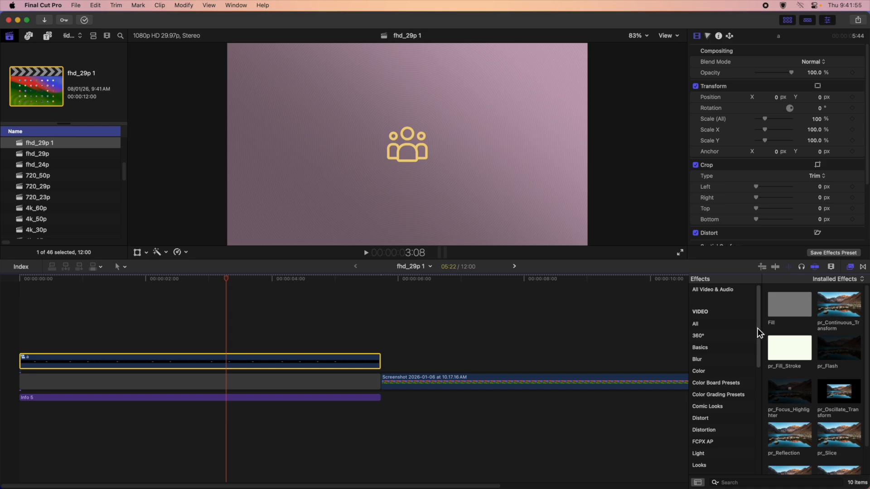
{"action": "scroll", "coordinate": [723, 368], "scroll_direction": "down", "scroll_amount": 3}
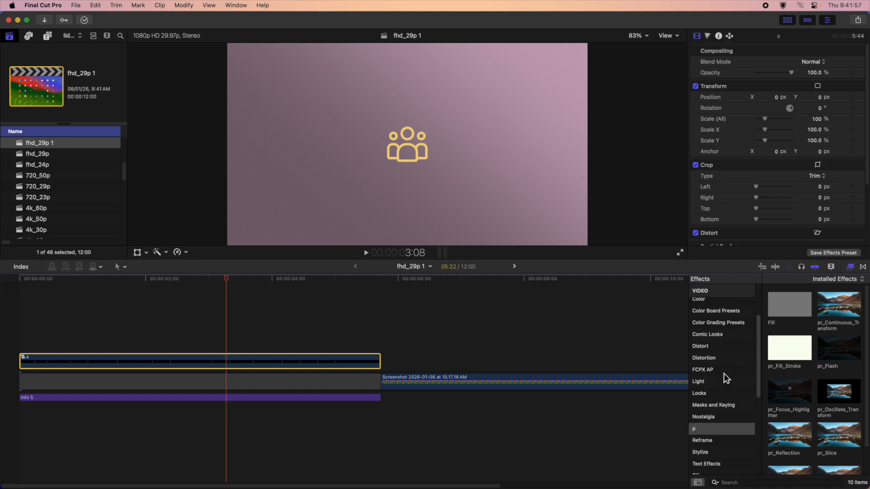
{"action": "left_click", "coordinate": [702, 433]}
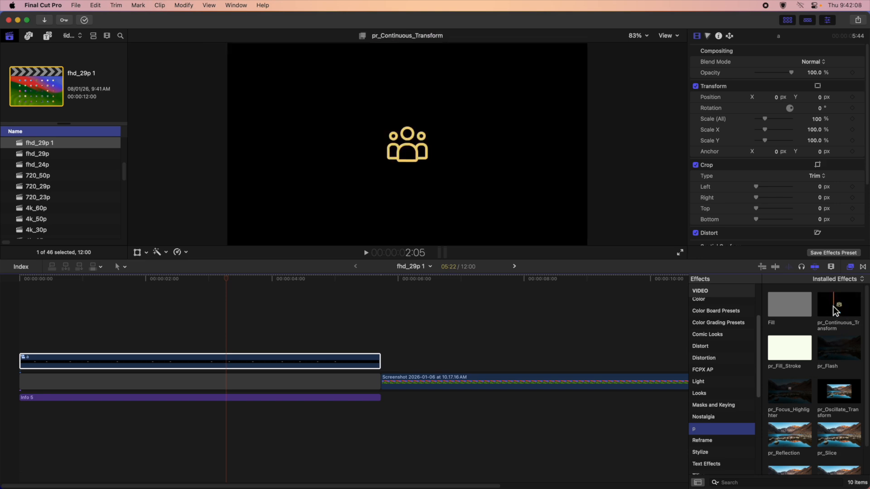
{"action": "double_click", "coordinate": [836, 311]}
{"action": "left_click_drag", "start_coordinate": [836, 310], "coordinate": [200, 361]}
Step: Set the effect's From Position X to -99.3 px at the start of the timeline and play the animation
{"action": "key", "text": "Home"}
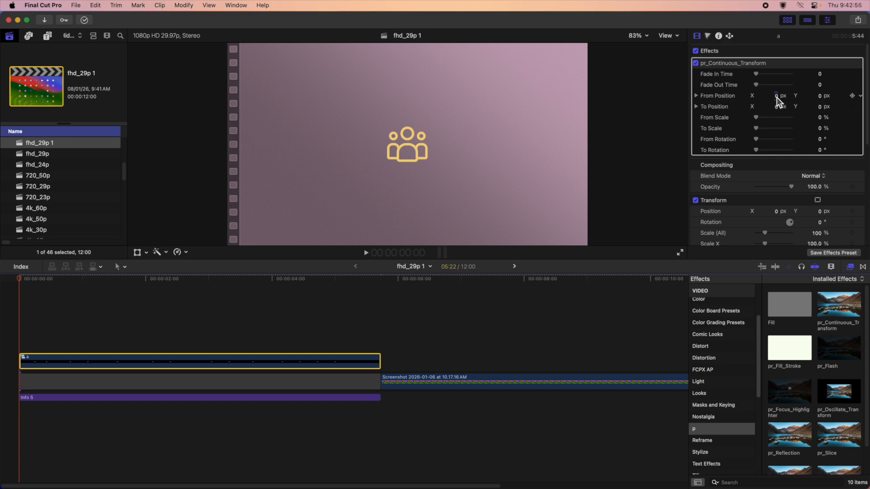
{"action": "mouse_move", "coordinate": [778, 99]}
{"action": "left_mouse_down"}
{"action": "mouse_move", "coordinate": [763, 100]}
{"action": "mouse_move", "coordinate": [775, 96]}
{"action": "left_mouse_up"}
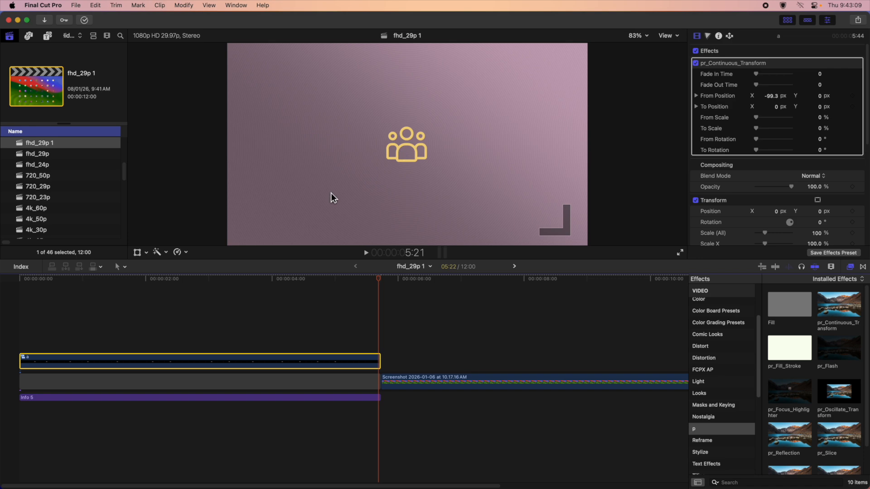
{"action": "key", "text": "Home"}
{"action": "key", "text": "space"}
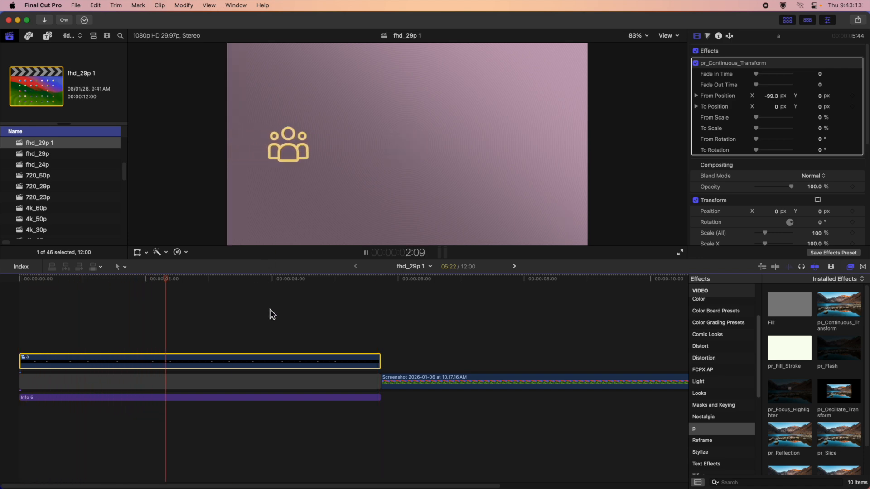
{"action": "key", "text": "space"}
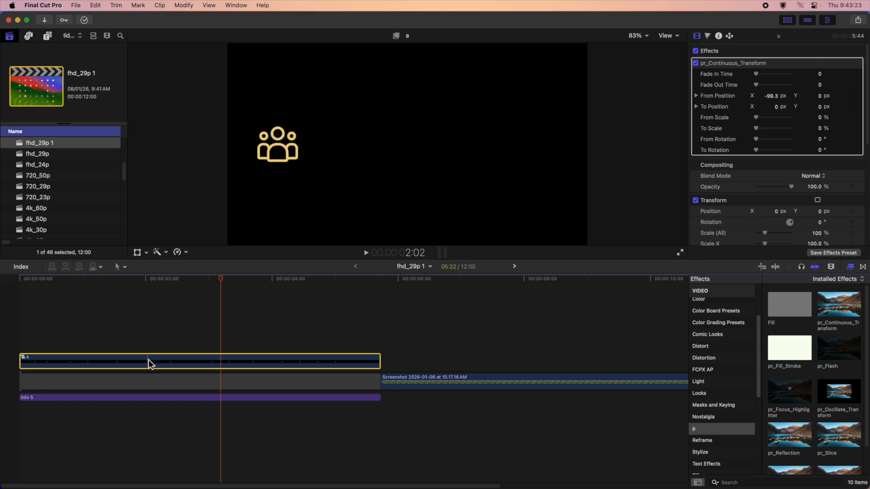
Step: Shorten compound clip a to a duration of about 1:20 and play the animation
{"action": "left_click_drag", "start_coordinate": [379, 358], "coordinate": [122, 341]}
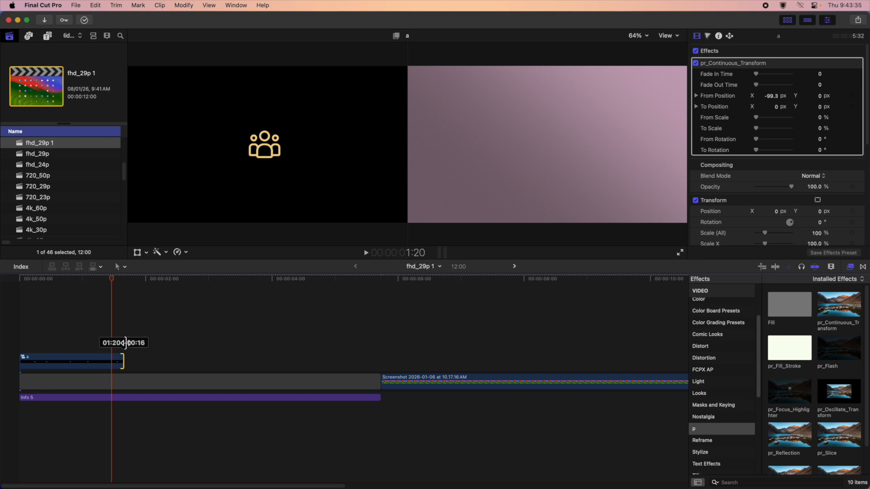
{"action": "key", "text": "space"}
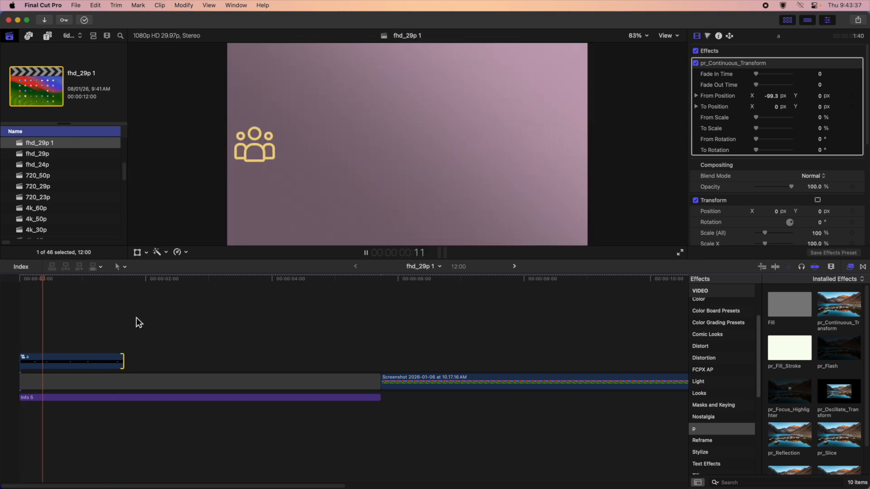
{"action": "key", "text": "space"}
Step: Extend compound clip a back to the start of the screenshot clip and replay the animation
{"action": "left_click_drag", "start_coordinate": [125, 363], "coordinate": [380, 358]}
{"action": "key", "text": "space"}
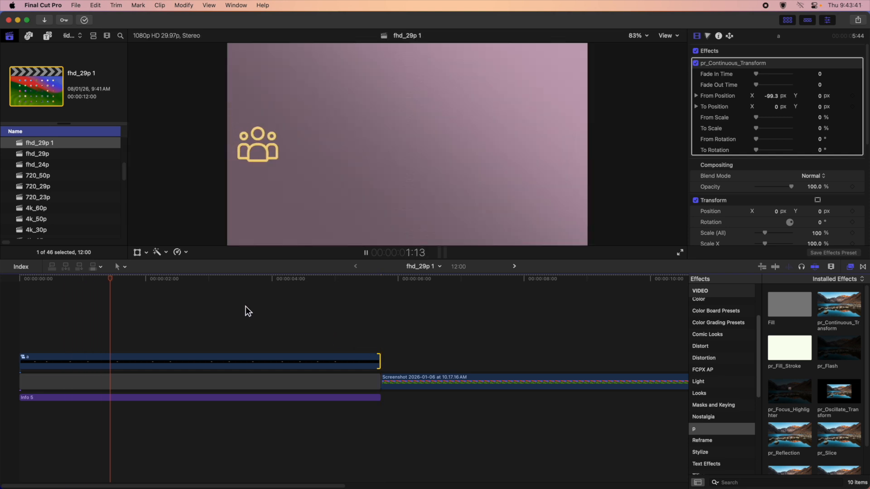
{"action": "key", "text": "space"}
Step: Set compound clip a's From Position to X -77.9 px and Y -40 px at the start of the timeline
{"action": "left_click", "coordinate": [245, 358]}
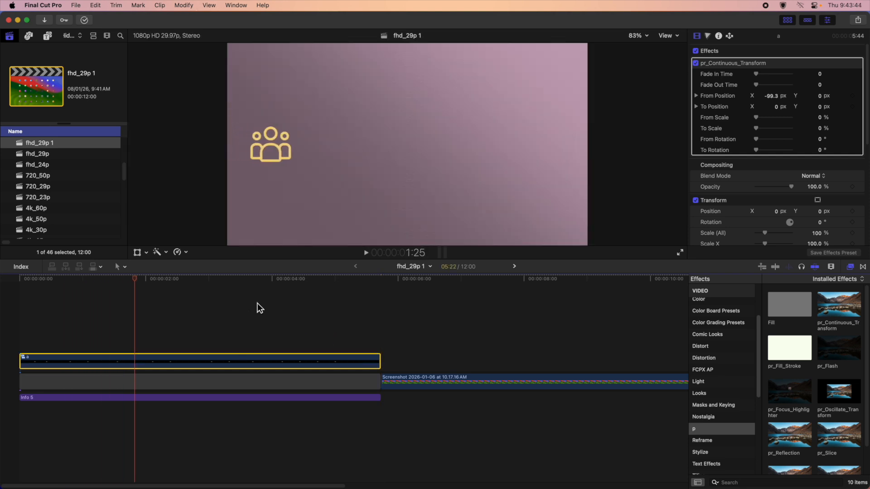
{"action": "key", "text": "Home"}
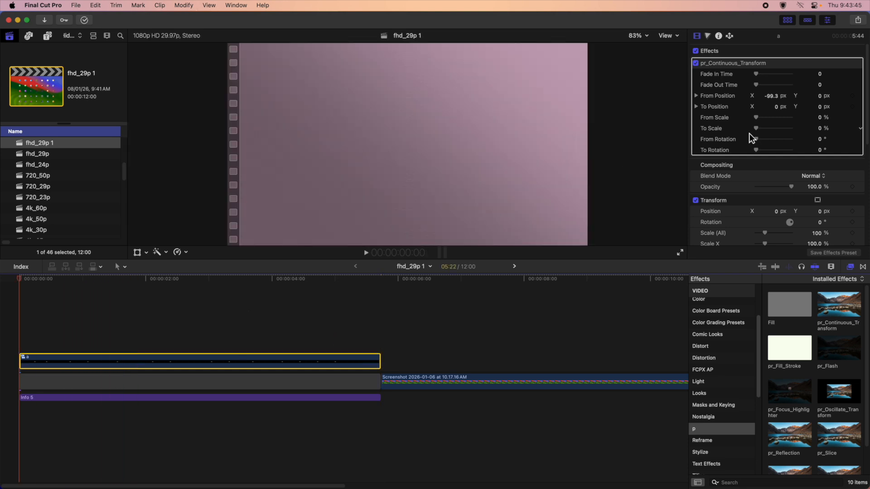
{"action": "left_click_drag", "start_coordinate": [772, 96], "coordinate": [772, 97]}
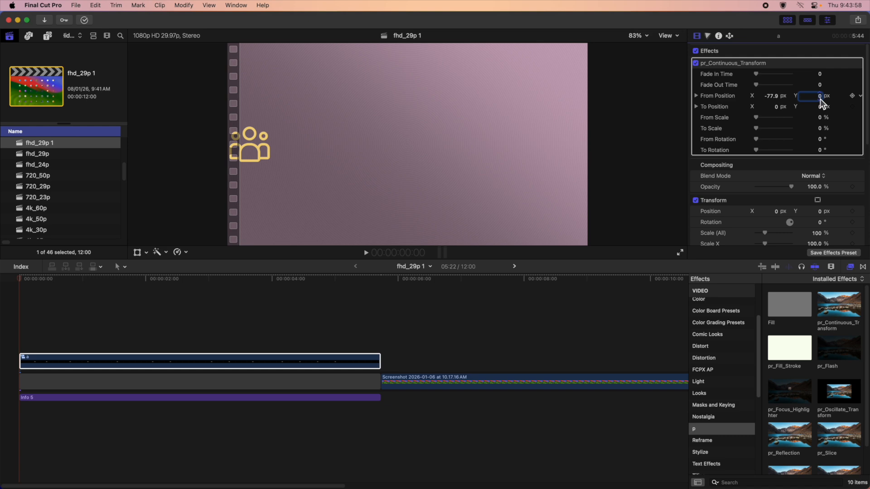
{"action": "left_click_drag", "start_coordinate": [813, 96], "coordinate": [792, 111]}
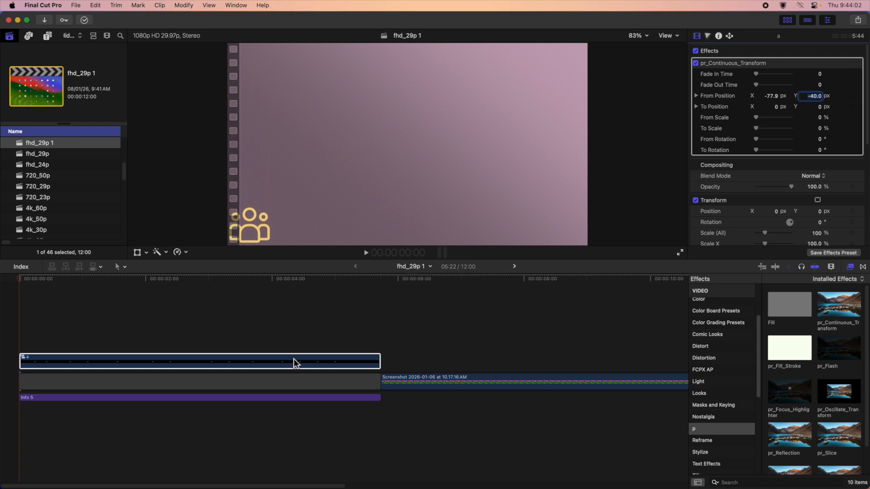
Step: Set compound clip a's To Position to X 73.6 px and Y 36 px at its last frame, and play the animation
{"action": "left_click", "coordinate": [293, 361]}
{"action": "key", "text": "shift+o"}
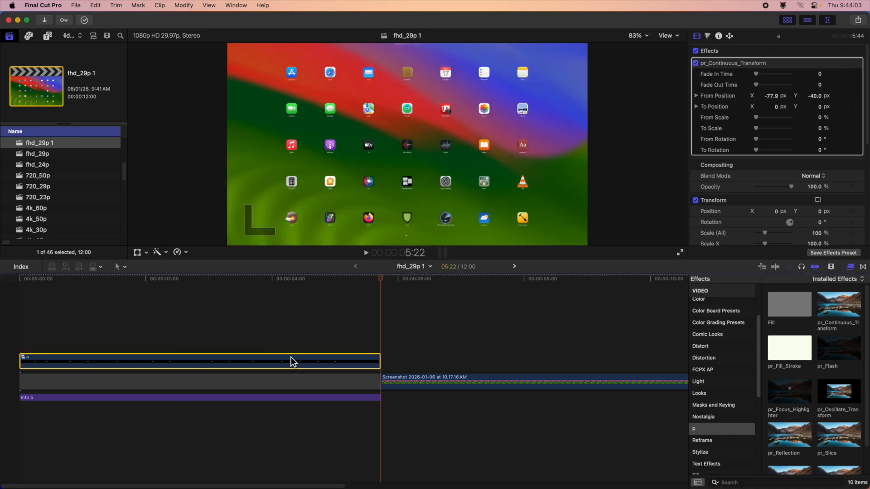
{"action": "left_click_drag", "start_coordinate": [777, 107], "coordinate": [820, 106]}
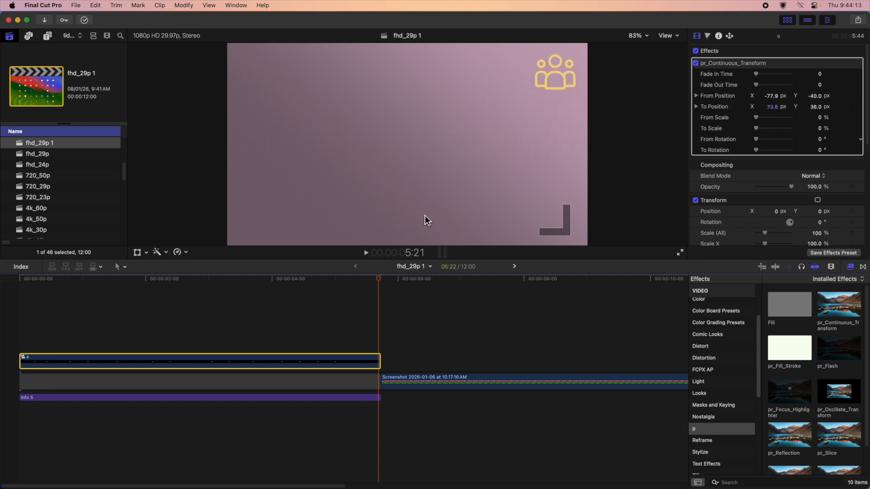
{"action": "left_click", "coordinate": [217, 324]}
{"action": "key", "text": "Home"}
{"action": "key", "text": "space"}
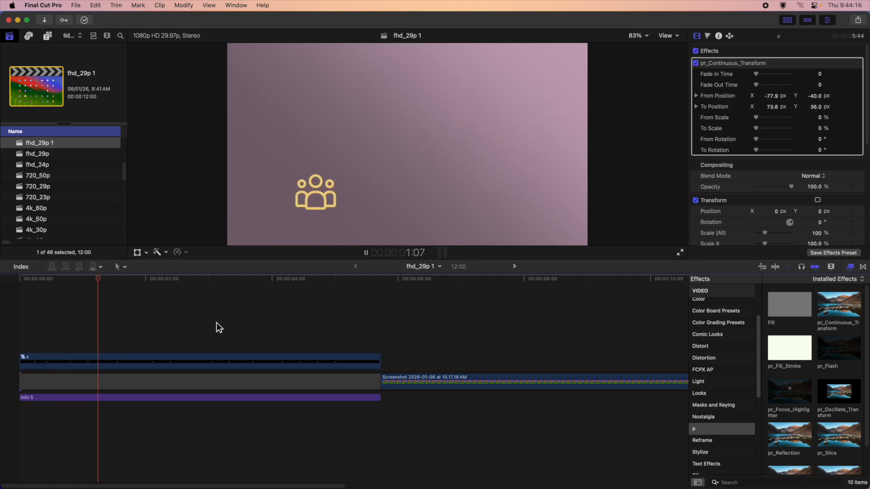
{"action": "key", "text": "space"}
Step: Set the pr_Continuous_Transform effect's From Scale to -20% with the playhead at the start of compound clip a
{"action": "left_click", "coordinate": [223, 360]}
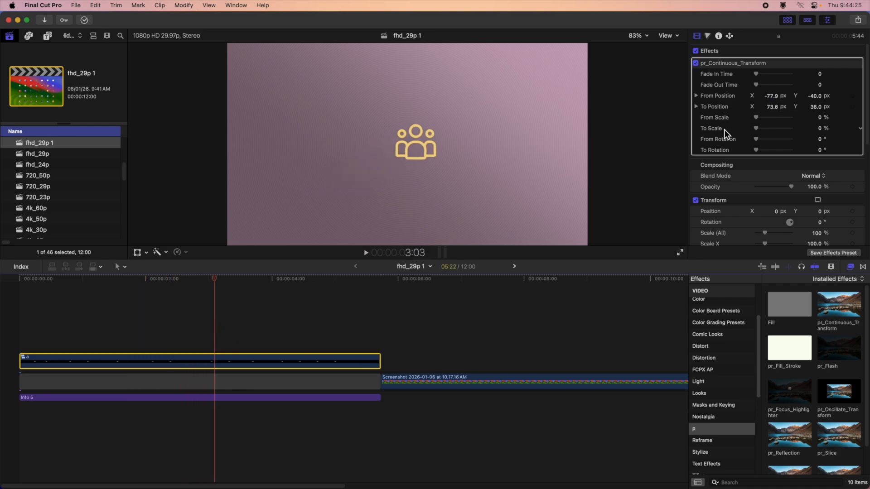
{"action": "left_click", "coordinate": [706, 136]}
{"action": "key", "text": "Home"}
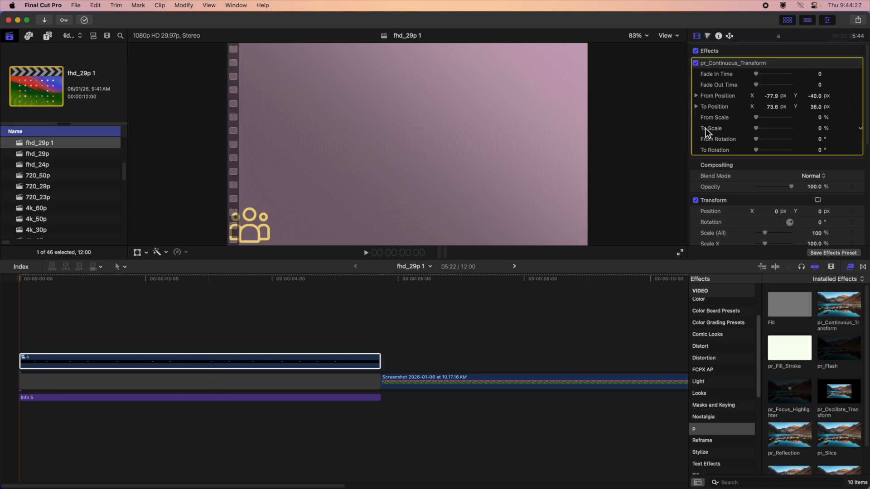
{"action": "left_click", "coordinate": [820, 119]}
{"action": "key", "text": "Return"}
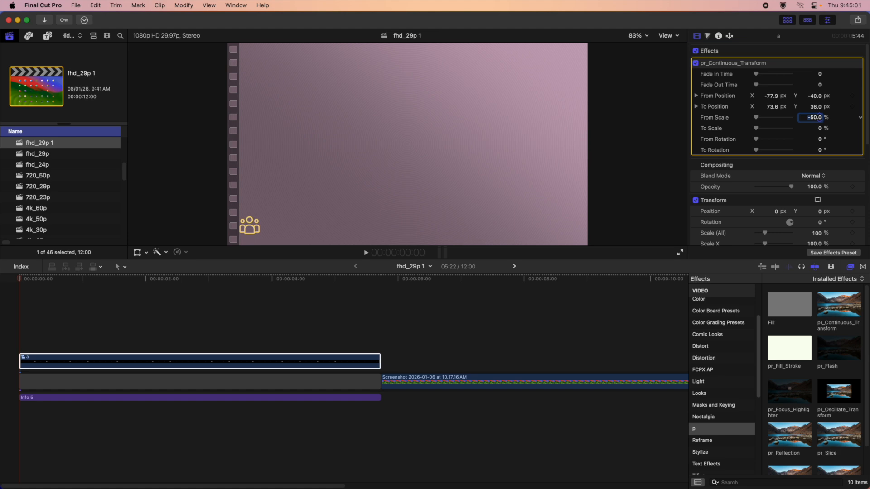
{"action": "type", "text": "-20"}
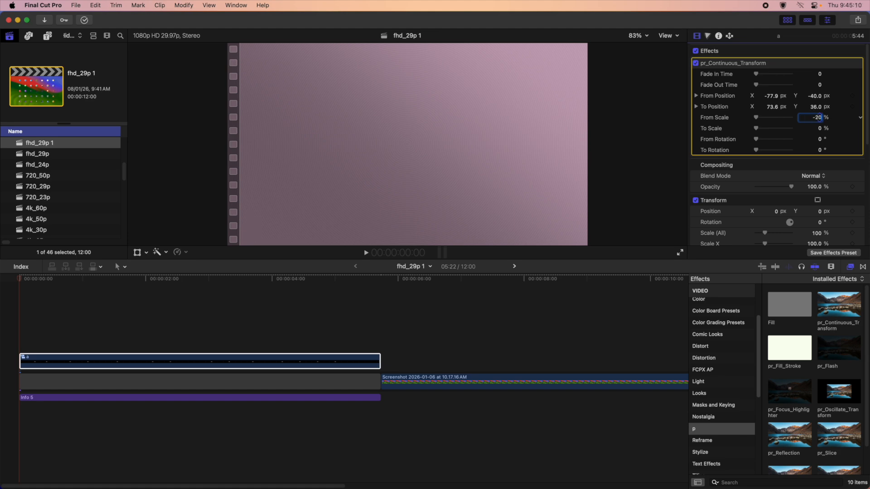
{"action": "key", "text": "Return"}
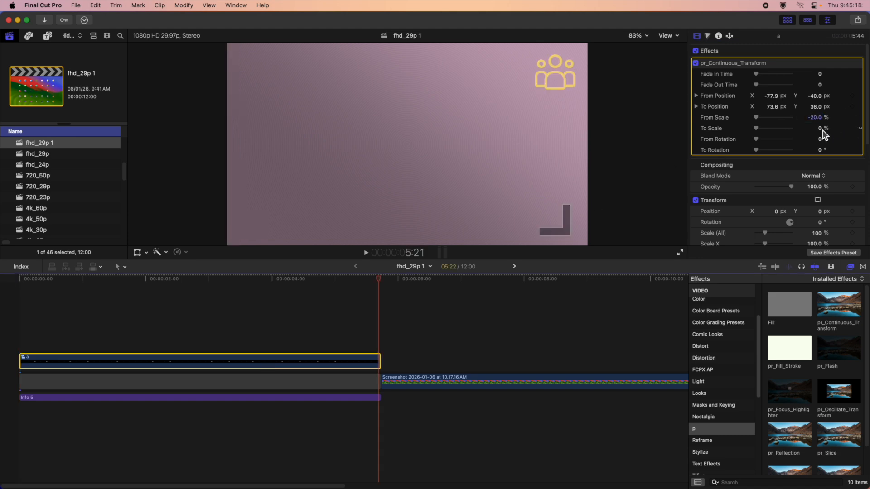
Step: Set the effect's To Scale to 20% at the last frame of compound clip a
{"action": "left_click", "coordinate": [820, 129]}
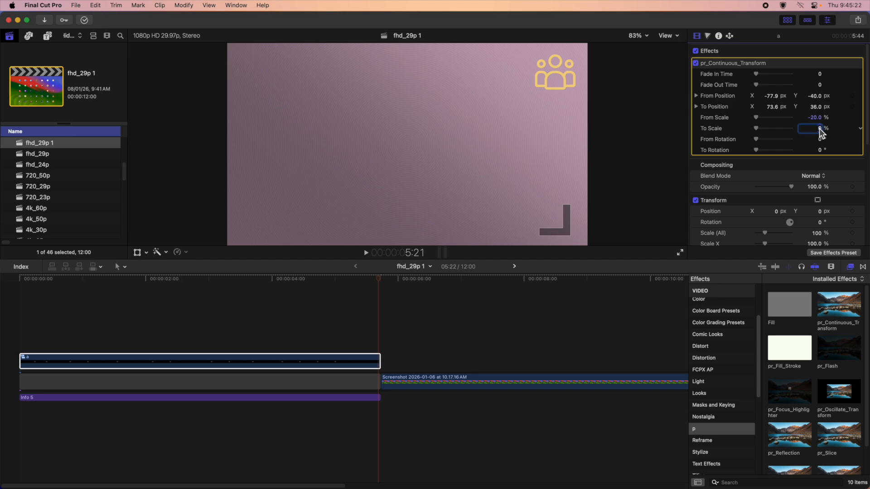
{"action": "type", "text": "20"}
{"action": "key", "text": "Return"}
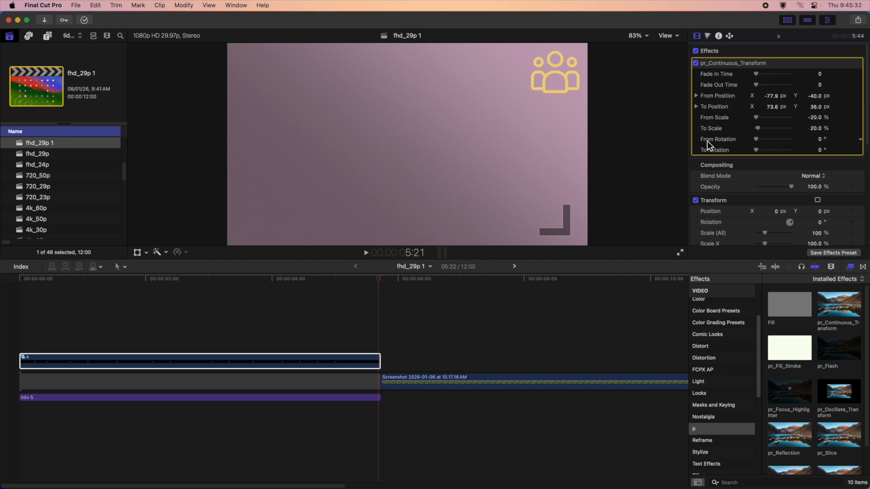
Step: Set the effect's From Rotation to -360° with the playhead at the start of compound clip a
{"action": "left_click", "coordinate": [324, 361]}
{"action": "key", "text": "Home"}
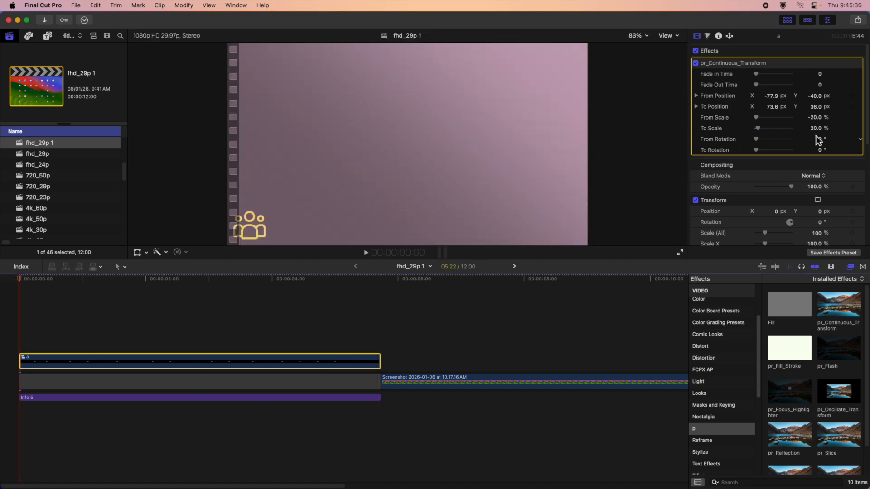
{"action": "left_click", "coordinate": [821, 140]}
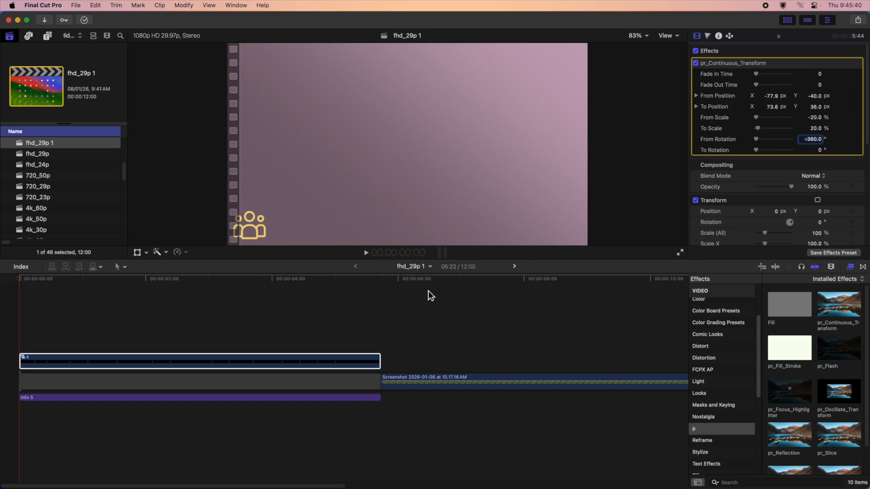
Step: Set the effect's To Rotation to 363° at compound clip a's last frame and play the animation from the start
{"action": "left_click", "coordinate": [304, 361]}
{"action": "key", "text": "Down"}
{"action": "key", "text": "Left"}
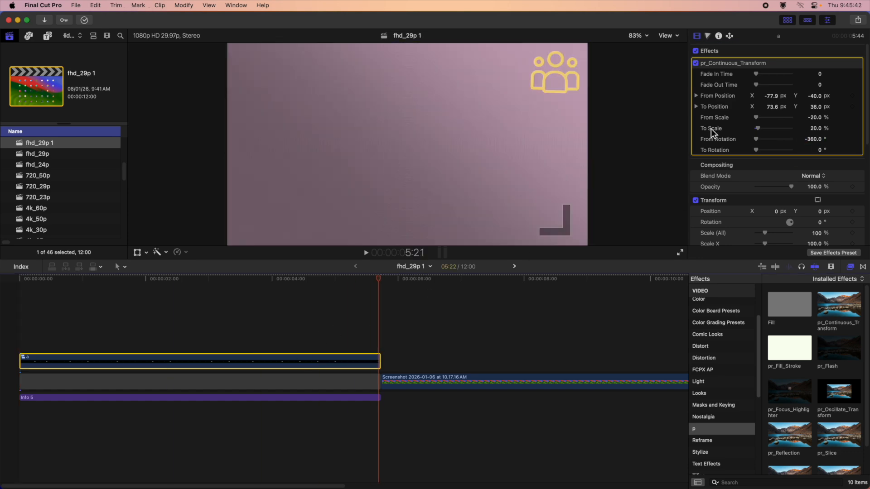
{"action": "left_click", "coordinate": [819, 150]}
{"action": "type", "text": "363."}
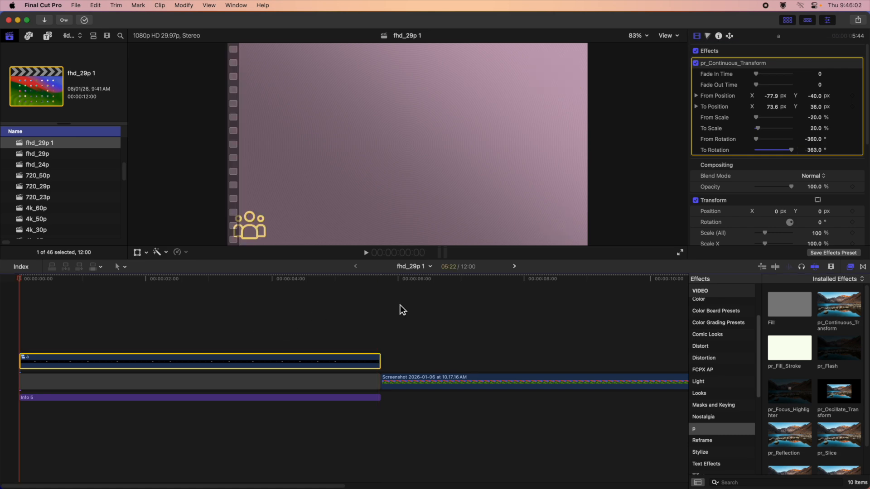
{"action": "key", "text": "space"}
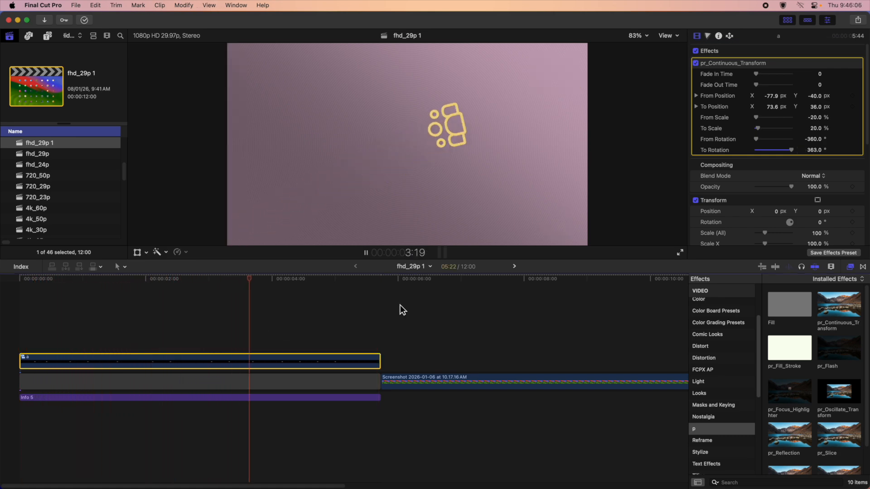
{"action": "key", "text": "space"}
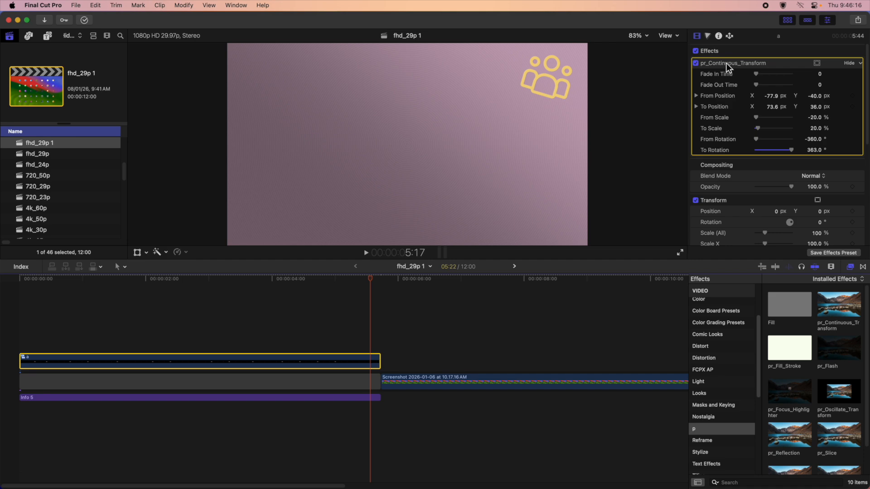
Step: Remove the pr_Continuous_Transform effect from compound clip a and apply the pr_Fill_Stroke effect in its place
{"action": "left_click", "coordinate": [727, 67]}
{"action": "key", "text": "Delete"}
{"action": "left_click", "coordinate": [348, 361]}
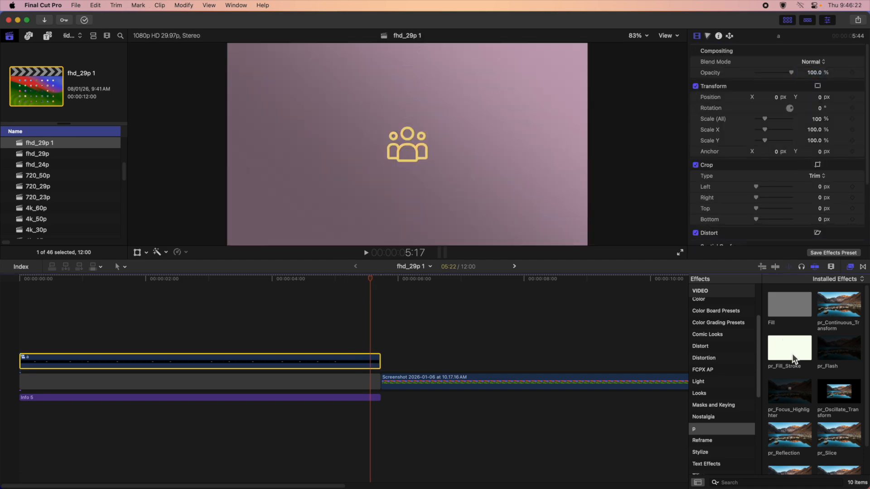
{"action": "left_click_drag", "start_coordinate": [785, 355], "coordinate": [240, 367]}
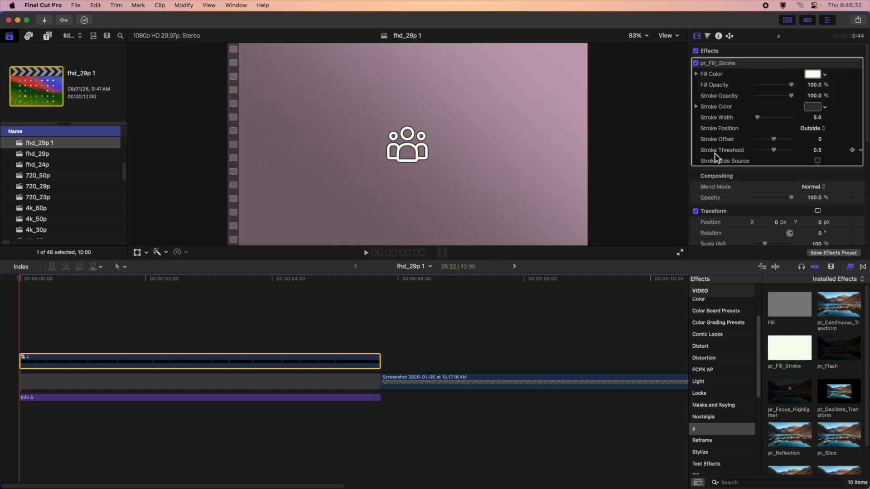
Step: Set the pr_Fill_Stroke effect's Fill Color to the green swatch 759C6C
{"action": "left_click", "coordinate": [815, 75]}
{"action": "left_click", "coordinate": [674, 264]}
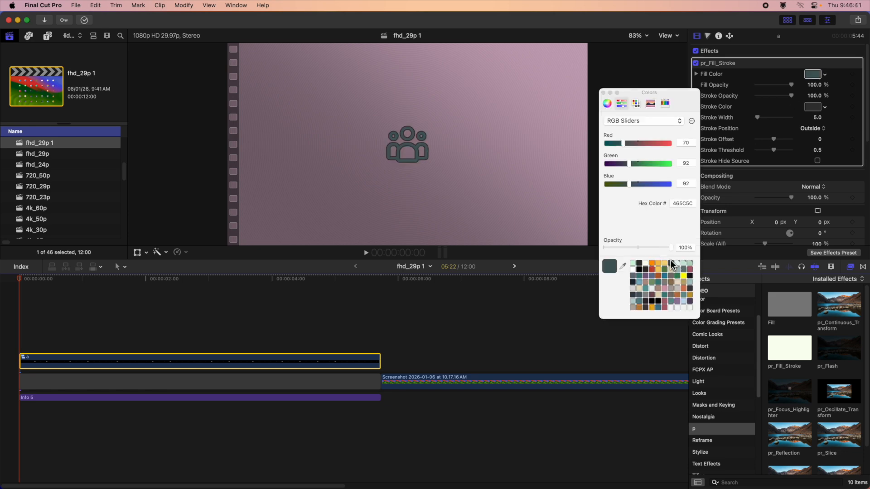
{"action": "left_click", "coordinate": [659, 276]}
{"action": "left_click", "coordinate": [651, 282]}
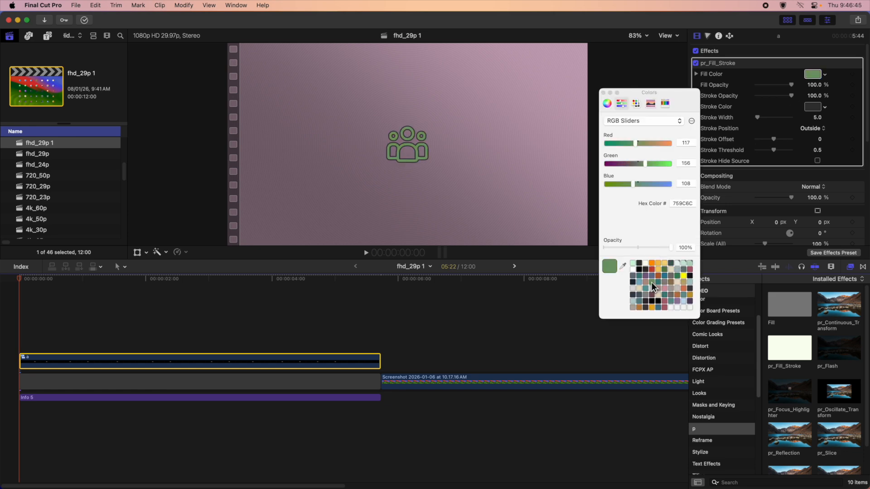
{"action": "left_click", "coordinate": [603, 93]}
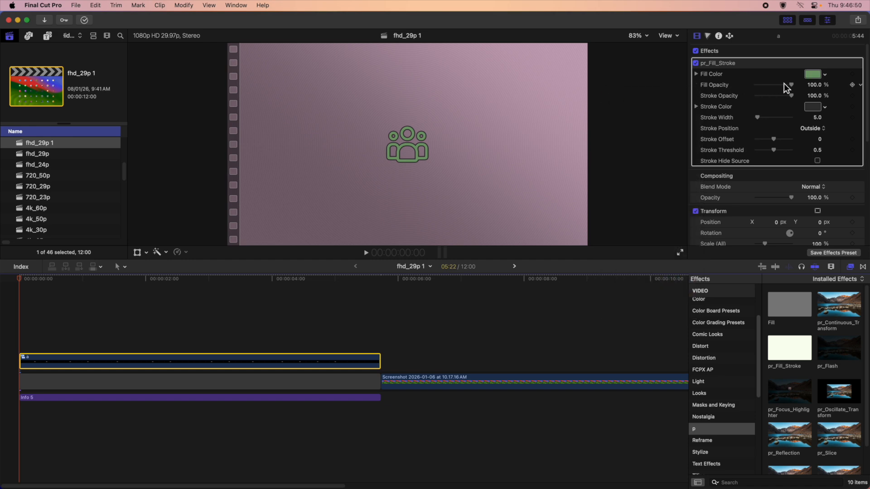
Step: Try Fill Opacity and Stroke Opacity at 0% in turn, ending with Fill Opacity at 0% and Stroke Opacity at 100%
{"action": "left_click_drag", "start_coordinate": [793, 86], "coordinate": [752, 83]}
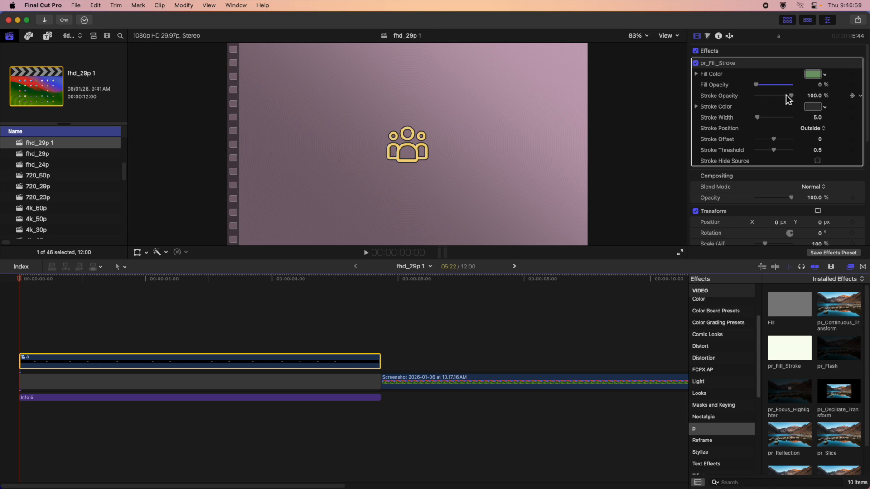
{"action": "mouse_move", "coordinate": [788, 96]}
{"action": "left_mouse_down"}
{"action": "mouse_move", "coordinate": [738, 97]}
{"action": "mouse_move", "coordinate": [803, 90]}
{"action": "left_mouse_up"}
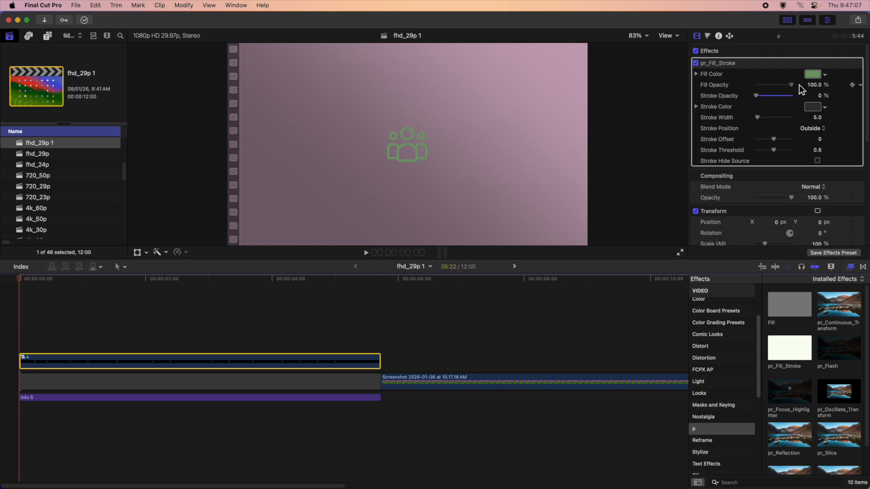
{"action": "mouse_move", "coordinate": [783, 85]}
{"action": "left_mouse_down"}
{"action": "mouse_move", "coordinate": [745, 84]}
{"action": "mouse_move", "coordinate": [808, 97]}
{"action": "left_mouse_up"}
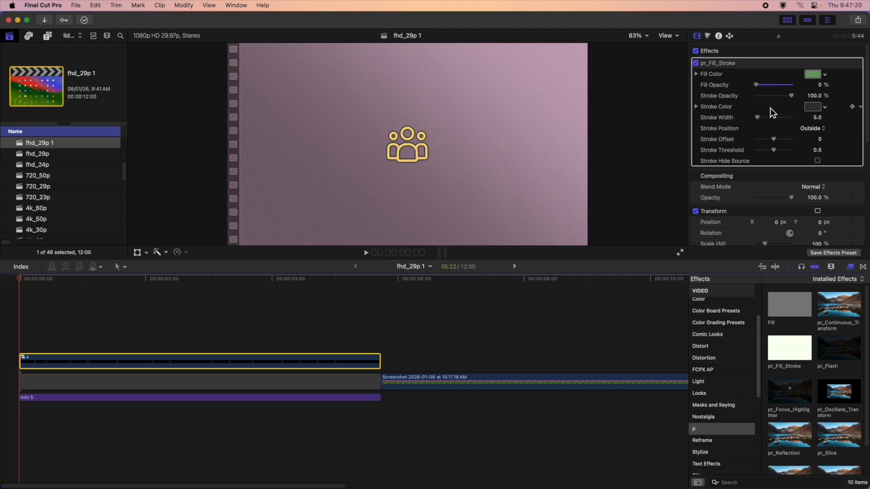
Step: Set the pr_Fill_Stroke effect's Stroke Color to the orange swatch F79B0F
{"action": "left_click", "coordinate": [813, 107]}
{"action": "left_click", "coordinate": [689, 269]}
{"action": "left_click", "coordinate": [678, 284]}
{"action": "left_click", "coordinate": [652, 263]}
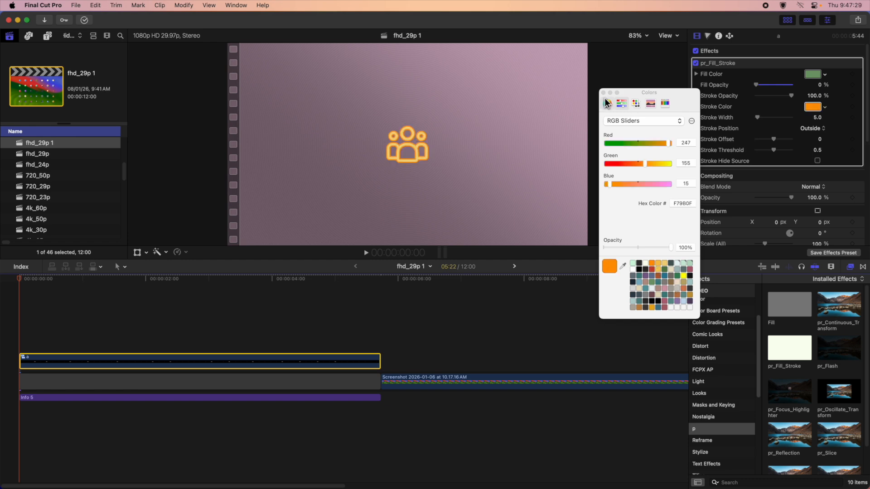
{"action": "left_click", "coordinate": [603, 93]}
Step: Set Stroke Width to 7, Stroke Offset to 8 and Stroke Threshold to 1, and enable Stroke Hide Source
{"action": "left_click_drag", "start_coordinate": [816, 119], "coordinate": [823, 119]}
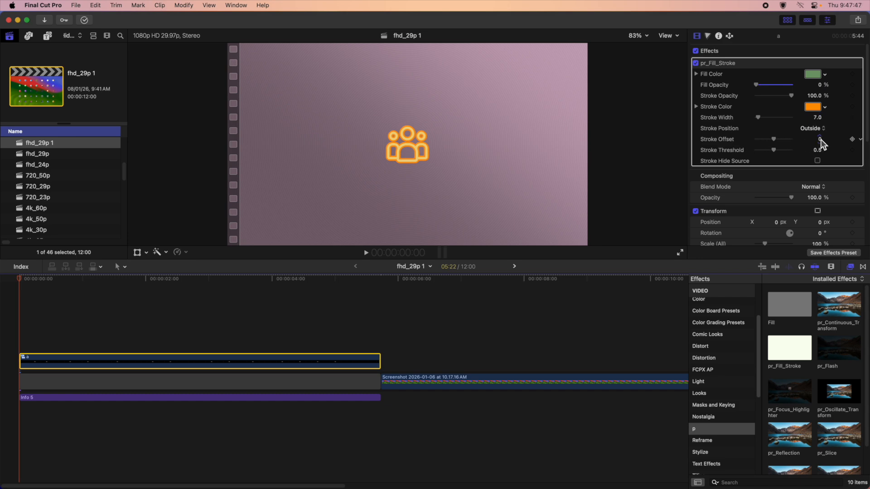
{"action": "left_click_drag", "start_coordinate": [820, 140], "coordinate": [824, 140]}
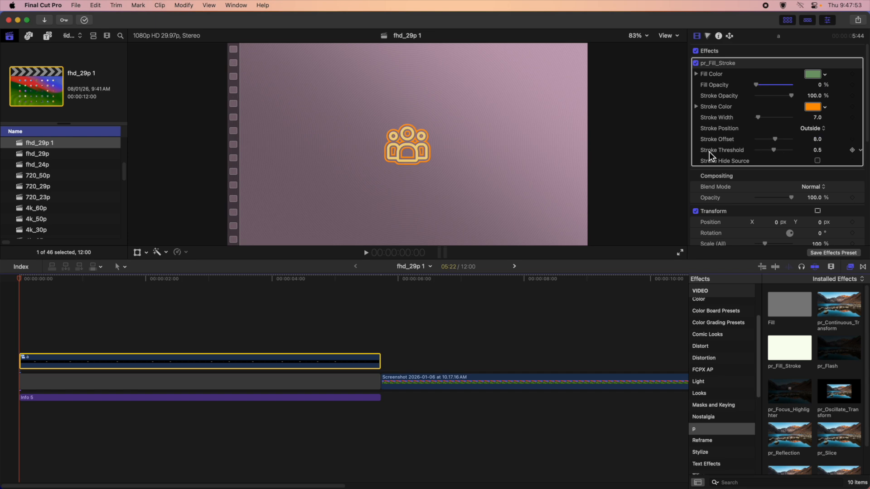
{"action": "mouse_move", "coordinate": [818, 154]}
{"action": "left_mouse_down"}
{"action": "mouse_move", "coordinate": [804, 155]}
{"action": "mouse_move", "coordinate": [834, 150]}
{"action": "left_mouse_up"}
{"action": "left_click", "coordinate": [817, 160]}
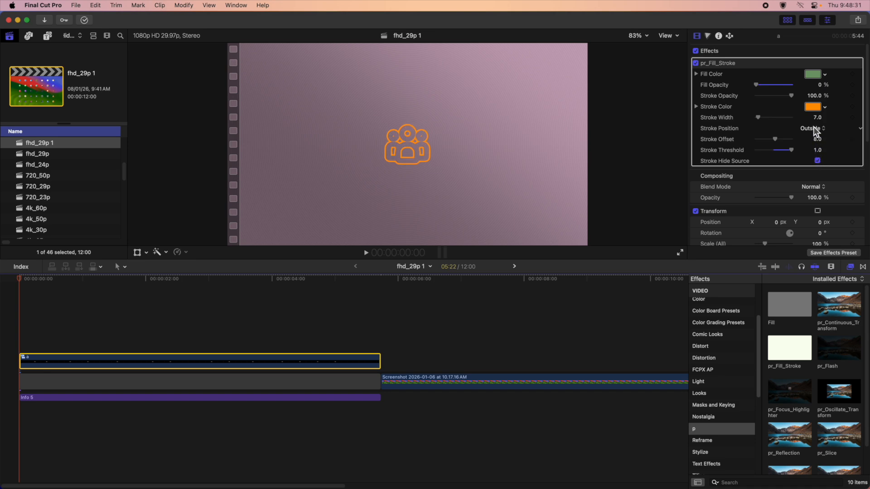
Step: Try the Centered stroke position and set Stroke Position to Inside
{"action": "left_click", "coordinate": [814, 129]}
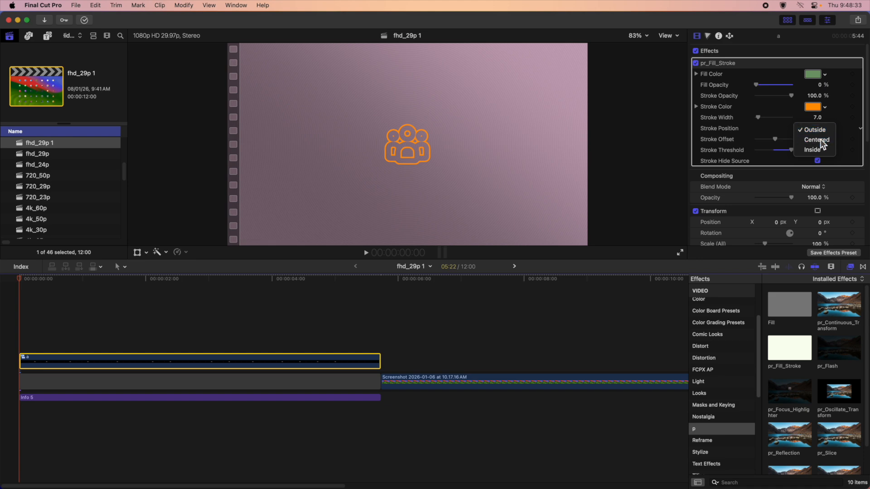
{"action": "left_click", "coordinate": [820, 140]}
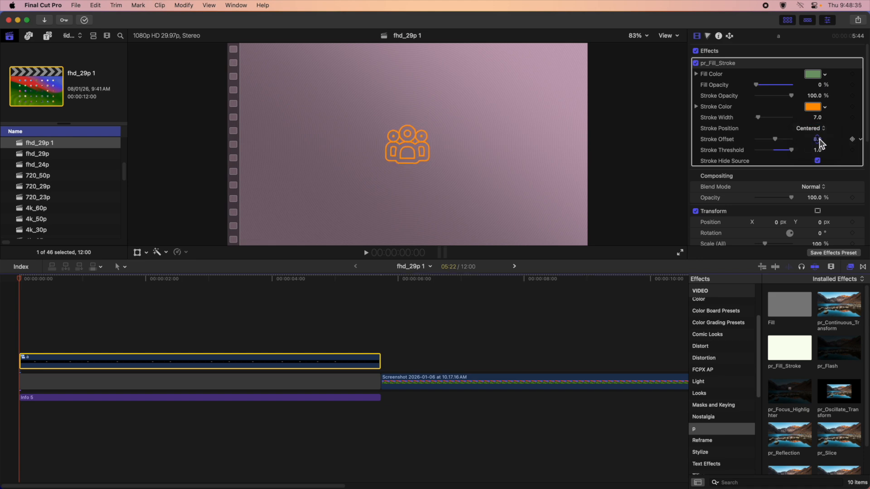
{"action": "left_click", "coordinate": [810, 129]}
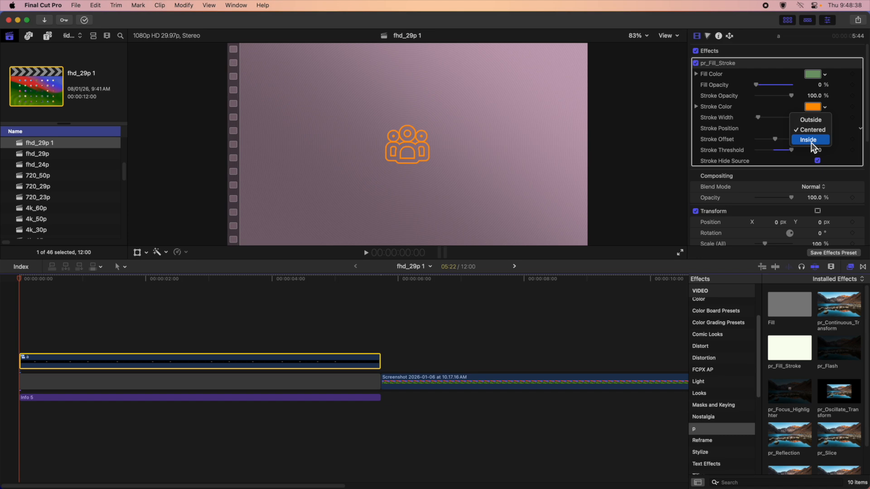
{"action": "left_click", "coordinate": [811, 142]}
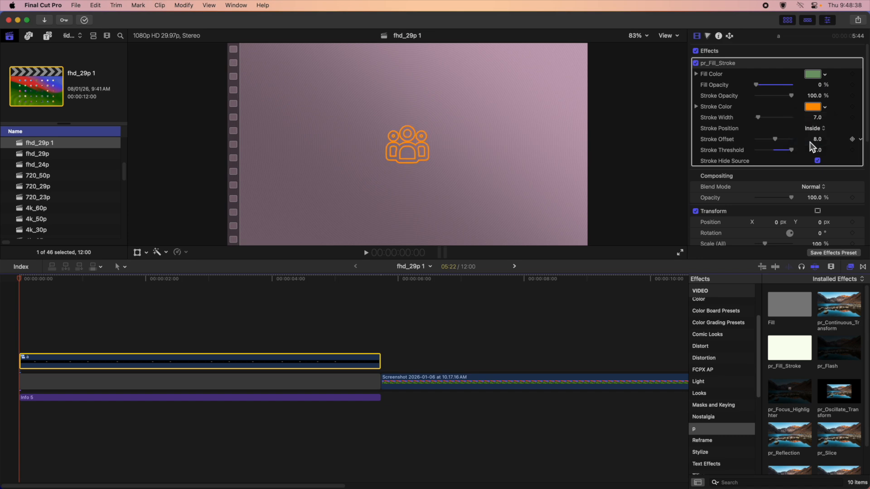
Step: Remove the pr_Fill_Stroke effect from compound clip a and apply the pr_Flash effect in its place
{"action": "left_click", "coordinate": [740, 63]}
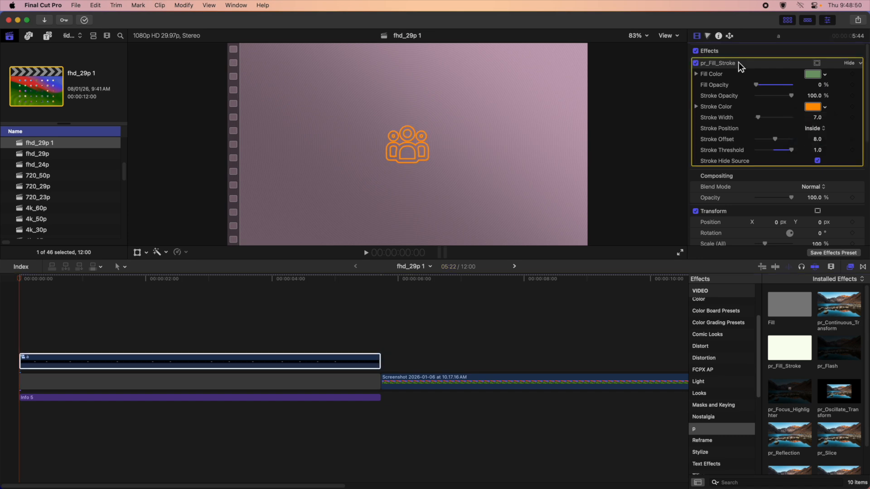
{"action": "key", "text": "Delete"}
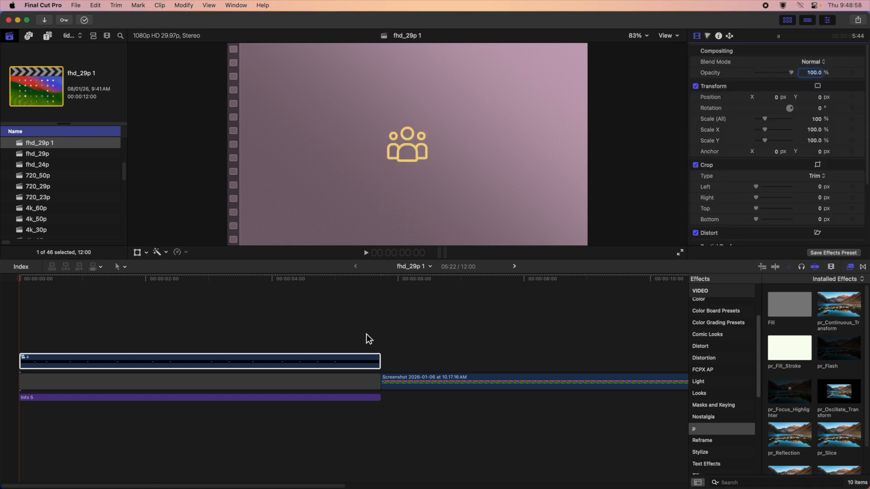
{"action": "left_click_drag", "start_coordinate": [836, 349], "coordinate": [247, 367]}
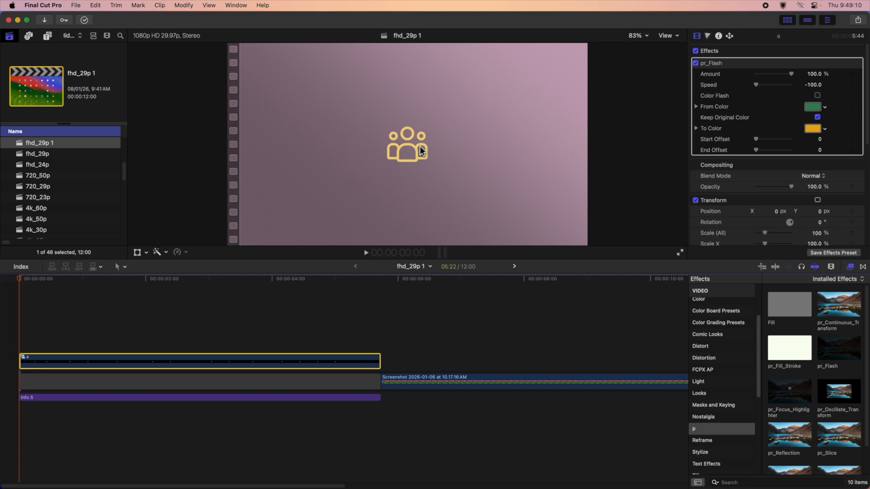
Step: Play compound clip a from its start to preview the pr_Flash effect, and examine single frames around the fade near three seconds
{"action": "key", "text": "space"}
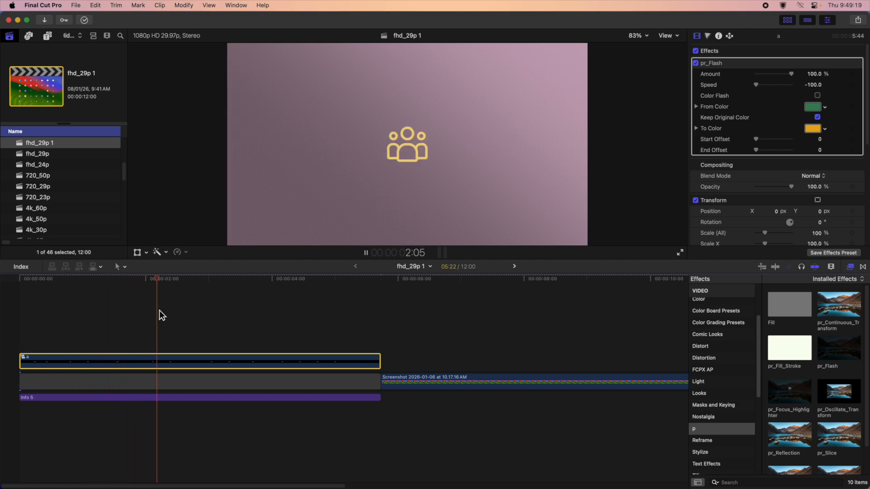
{"action": "key", "text": "space"}
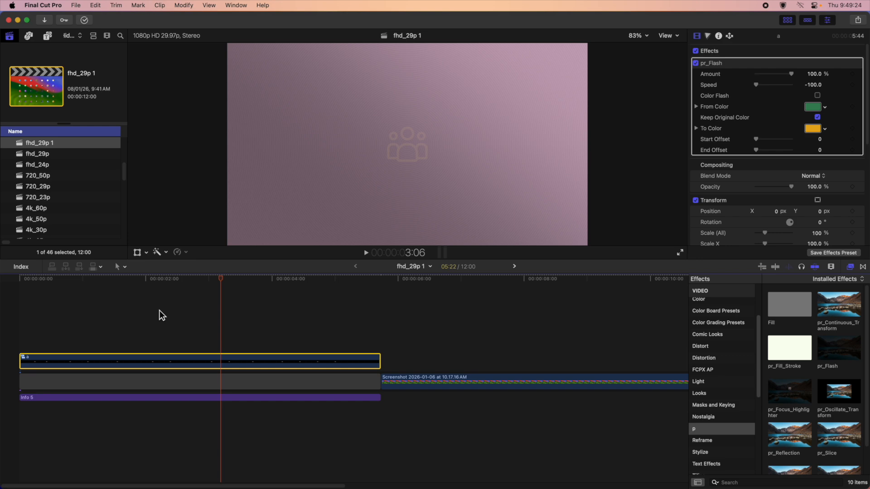
{"action": "mouse_move", "coordinate": [712, 77]}
{"action": "key", "text": "Left"}
{"action": "key", "text": "Left"}
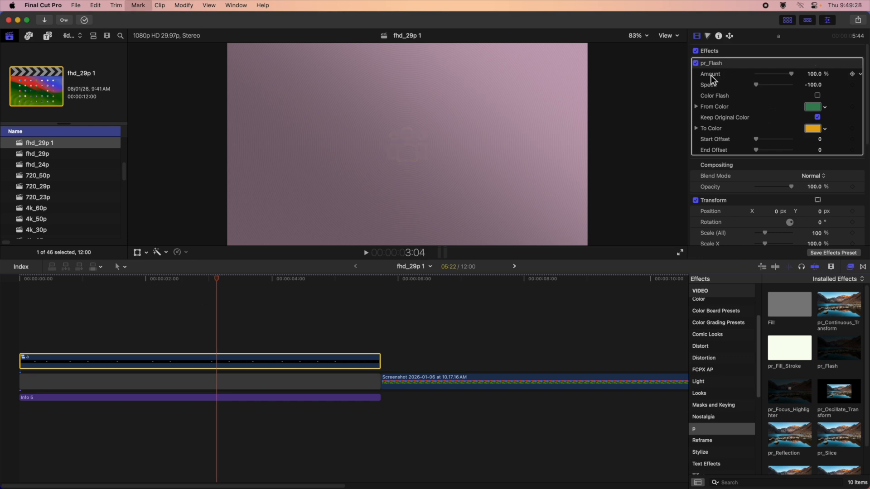
{"action": "key", "text": "Right"}
Step: Set the pr_Flash Amount to 50% and preview the flash from the start of the timeline
{"action": "left_click", "coordinate": [813, 75]}
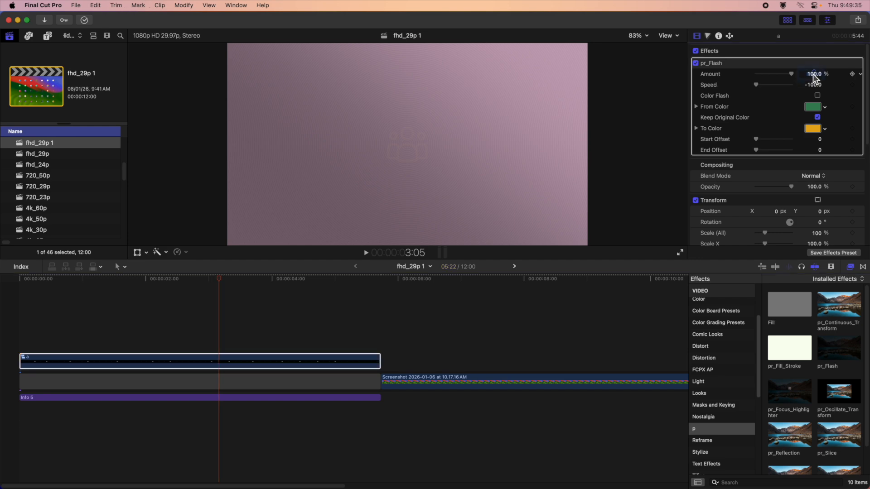
{"action": "type", "text": "50"}
{"action": "key", "text": "Return"}
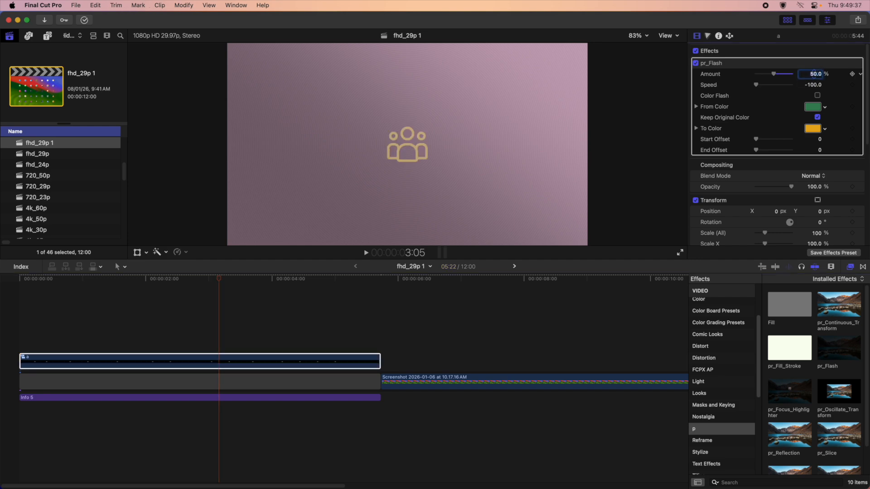
{"action": "key", "text": "Home"}
{"action": "key", "text": "space"}
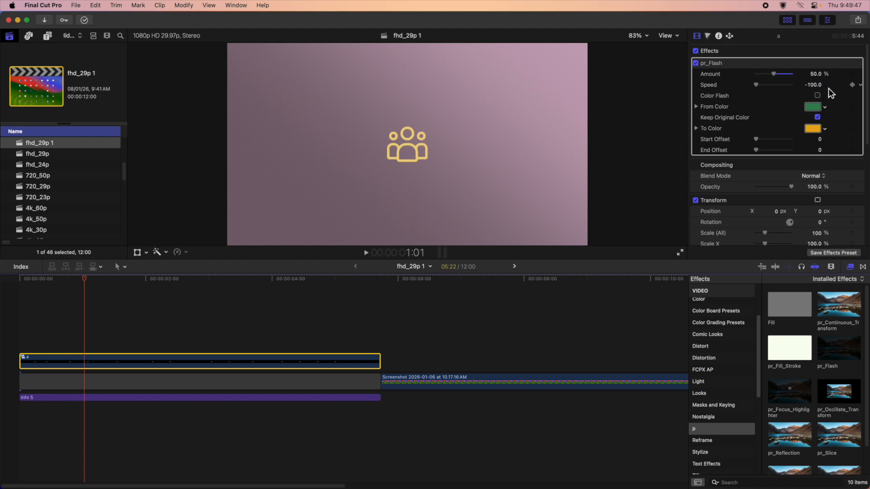
Step: Set the pr_Flash Speed to -50 and play compound clip a to preview the flashing
{"action": "left_click", "coordinate": [814, 85]}
{"action": "type", "text": "-50"}
{"action": "key", "text": "Return"}
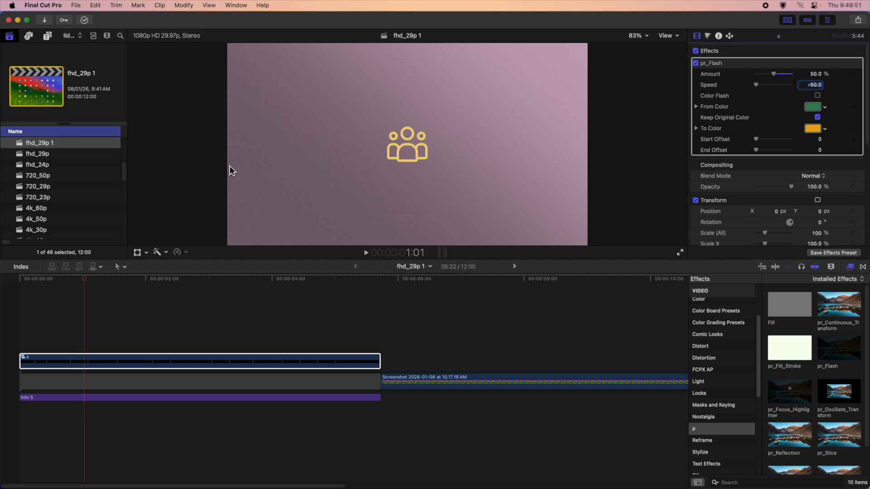
{"action": "left_click", "coordinate": [87, 357]}
{"action": "key", "text": "space"}
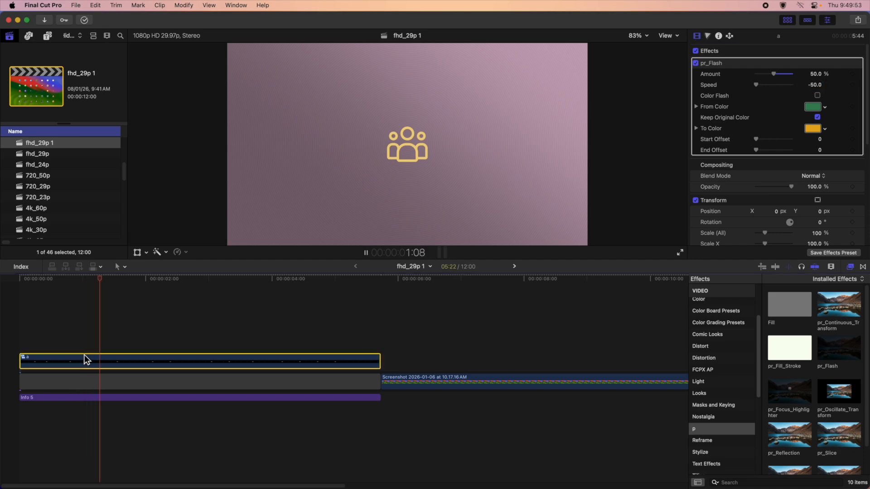
{"action": "key", "text": "space"}
Step: Set the pr_Flash Amount to 100% and play the clip from near its beginning
{"action": "left_click", "coordinate": [815, 74]}
{"action": "type", "text": "100"}
{"action": "key", "text": "Return"}
{"action": "left_click", "coordinate": [50, 278]}
{"action": "key", "text": "space"}
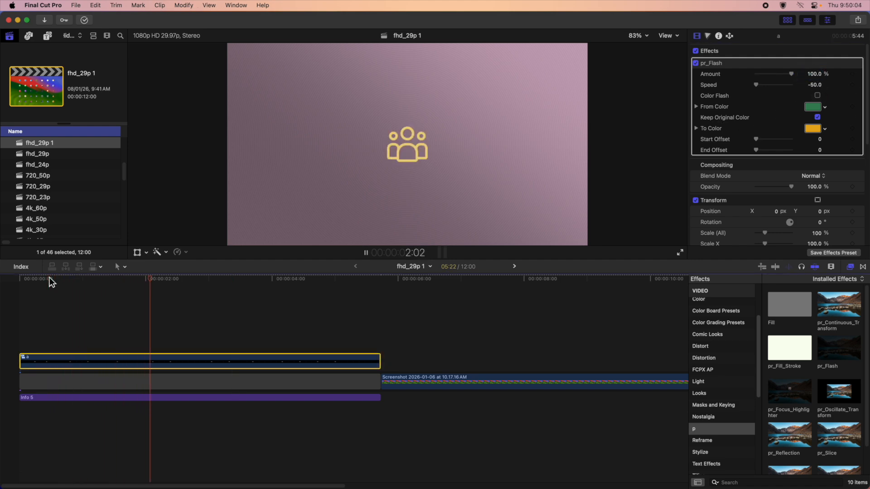
{"action": "key", "text": "space"}
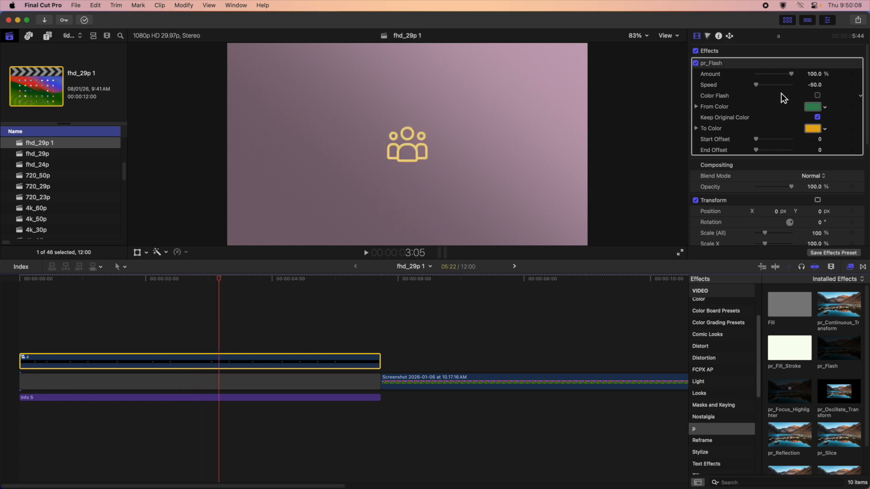
Step: Enable Color Flash on the pr_Flash effect and preview the clip from the beginning
{"action": "left_click", "coordinate": [817, 96]}
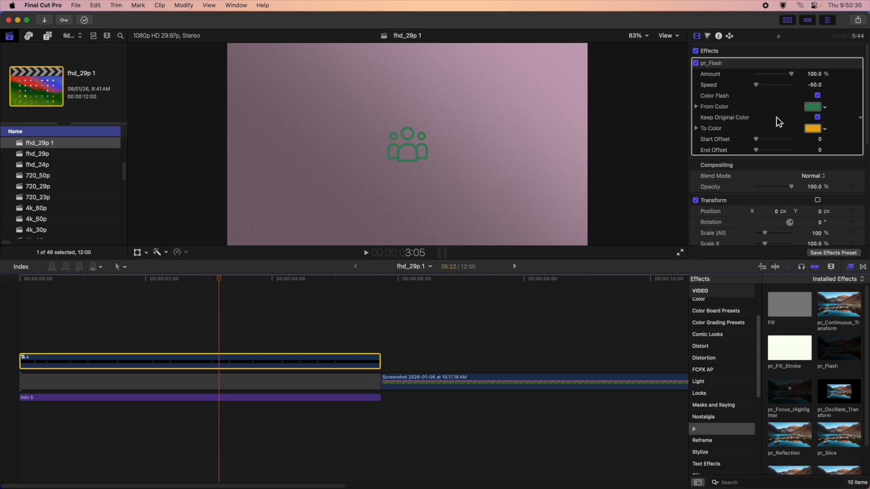
{"action": "key", "text": "Home"}
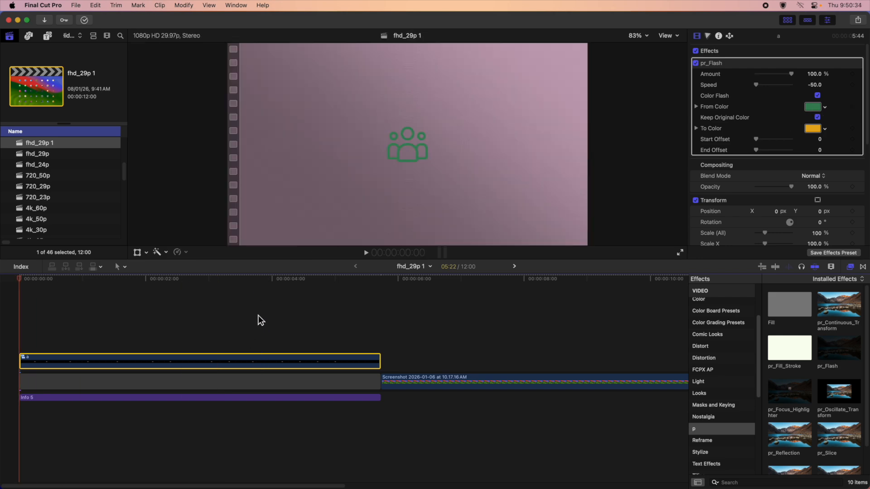
{"action": "key", "text": "space"}
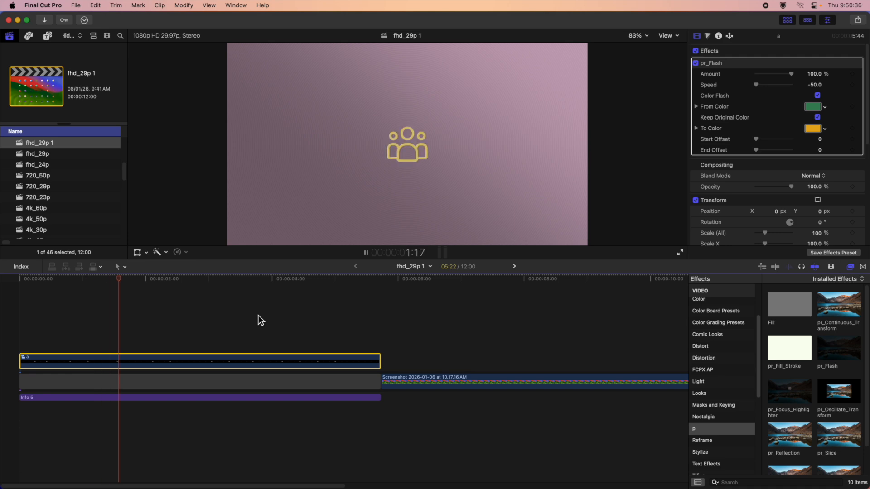
{"action": "key", "text": "space"}
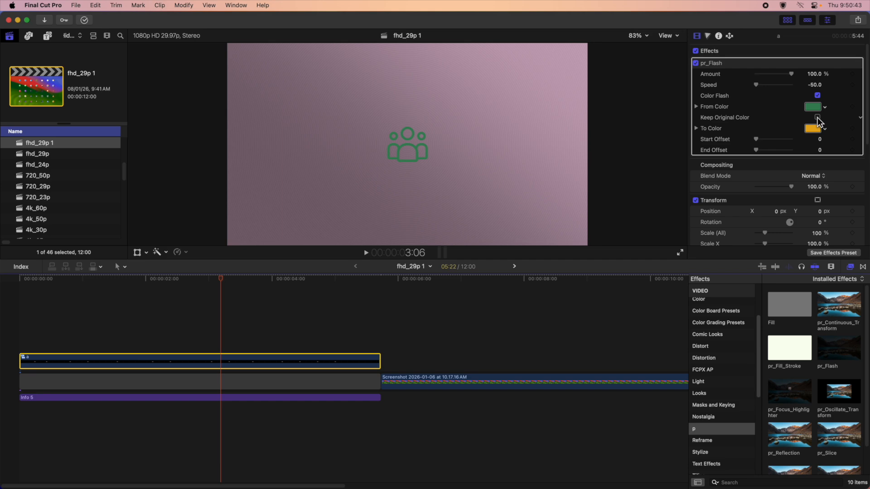
Step: Turn off Keep Original Color, set To Color to the pale swatch F9FFF0, and preview the color flash
{"action": "key", "text": "Home"}
{"action": "left_click", "coordinate": [814, 128]}
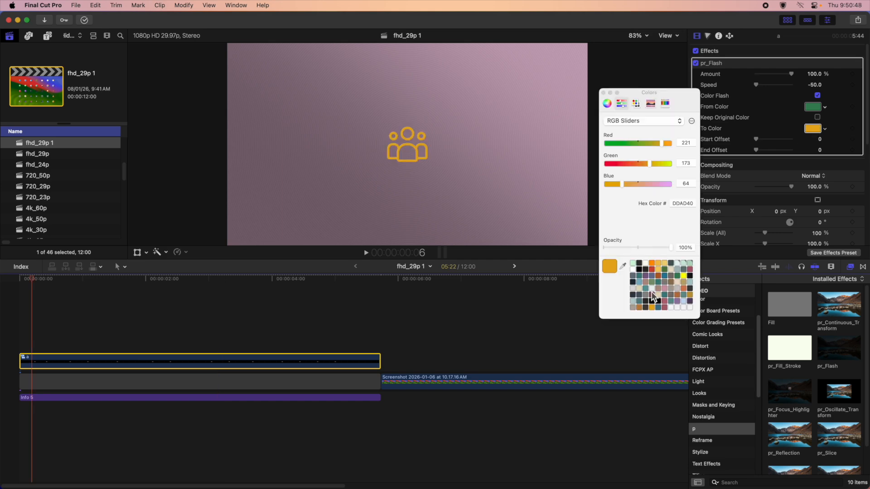
{"action": "left_click", "coordinate": [645, 264]}
{"action": "key", "text": "space"}
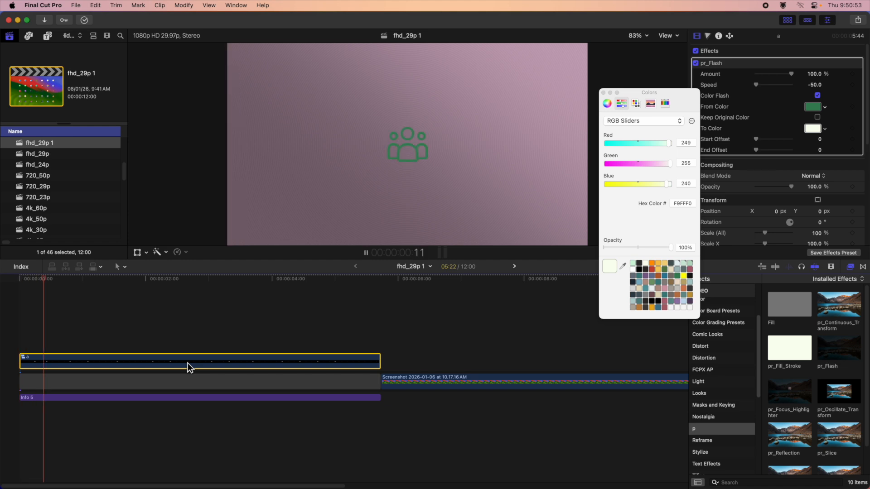
{"action": "key", "text": "space"}
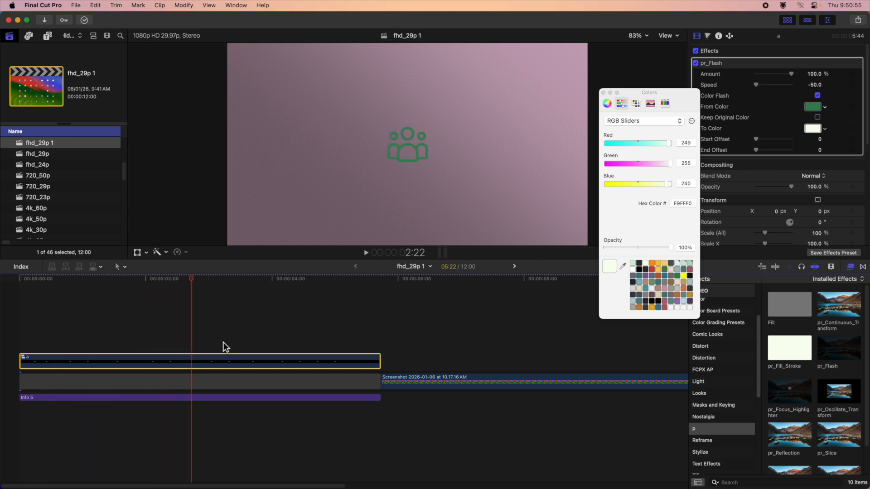
Step: Set the pr_Flash From Color to the orange swatch F79B0F and preview the flash from the beginning
{"action": "left_click", "coordinate": [813, 107]}
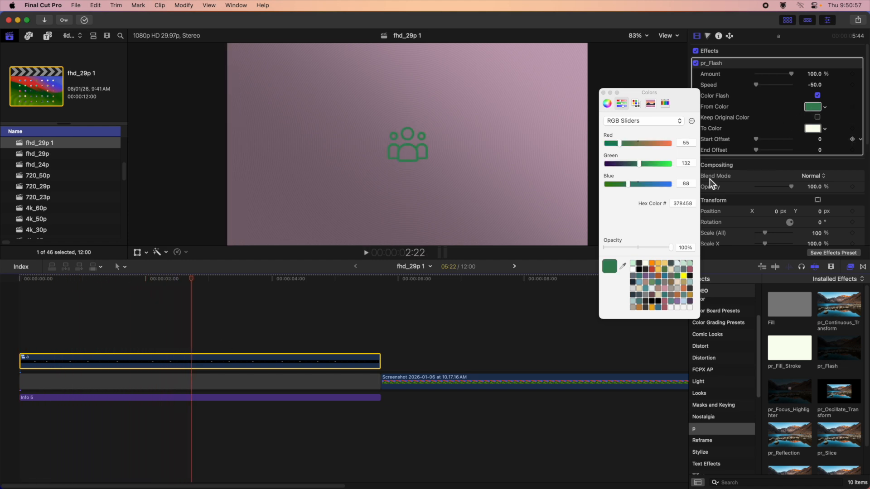
{"action": "left_click", "coordinate": [651, 263]}
{"action": "left_click", "coordinate": [242, 335]}
{"action": "key", "text": "Home"}
{"action": "key", "text": "space"}
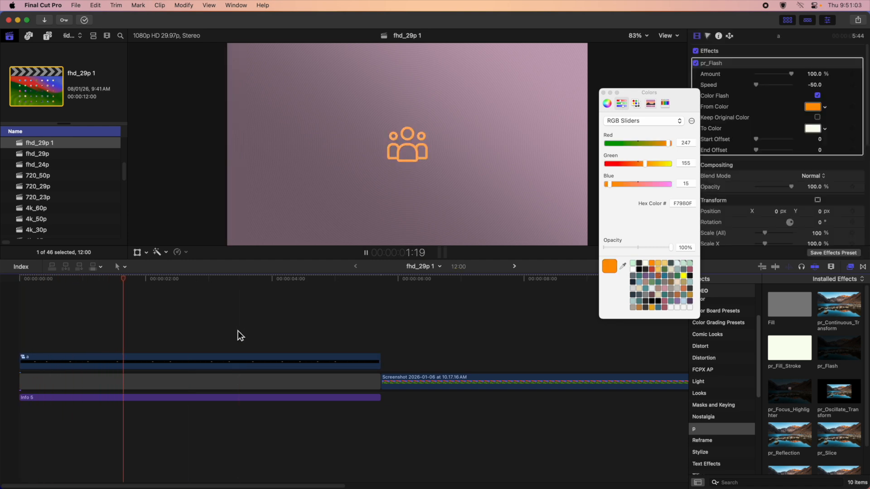
{"action": "key", "text": "space"}
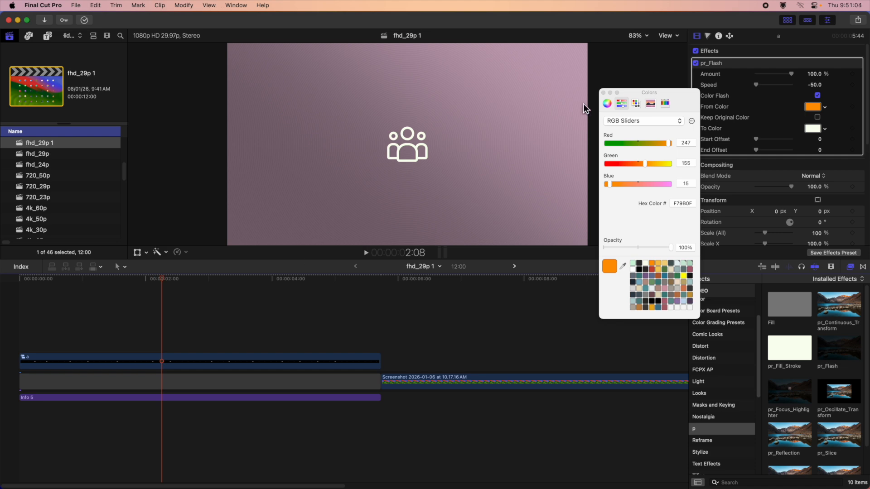
{"action": "left_click", "coordinate": [603, 92]}
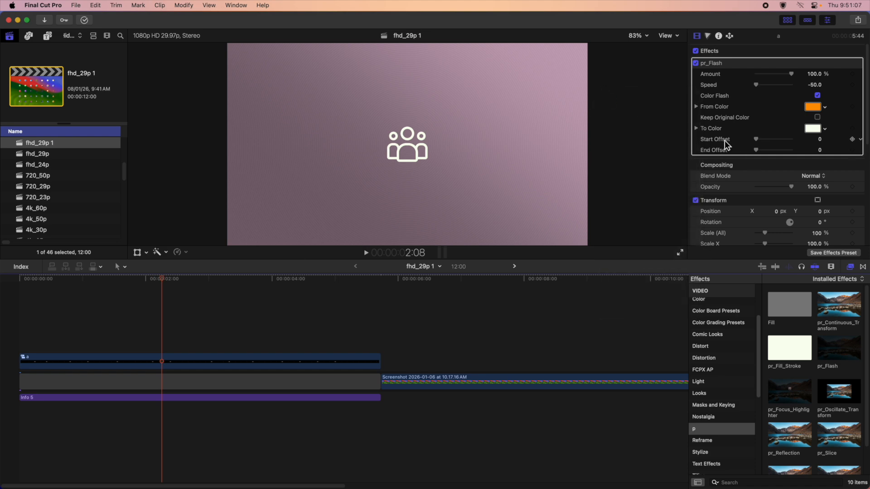
Step: Set the pr_Flash Start Offset and End Offset to 30 for compound clip a
{"action": "left_click", "coordinate": [122, 361]}
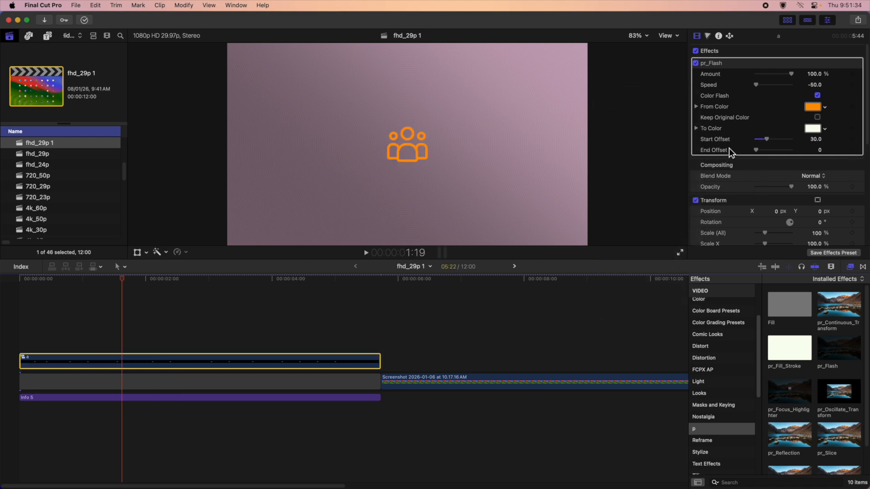
{"action": "left_click", "coordinate": [821, 150]}
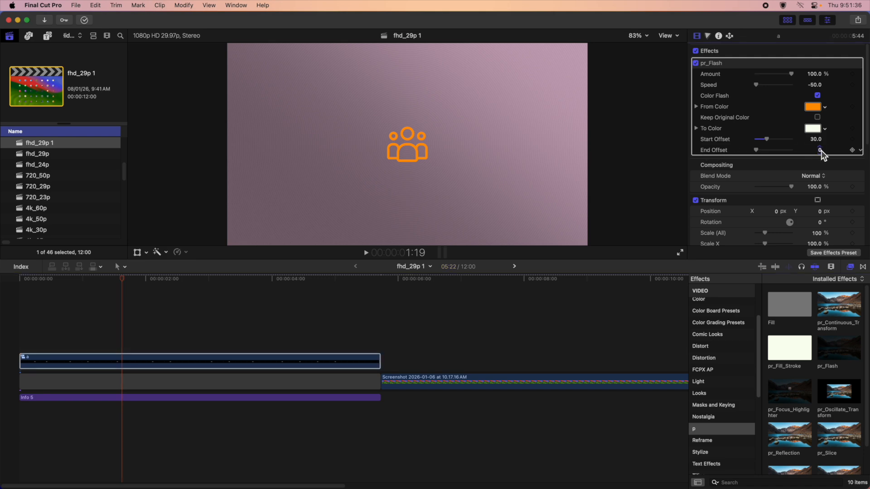
{"action": "type", "text": "30"}
{"action": "key", "text": "Return"}
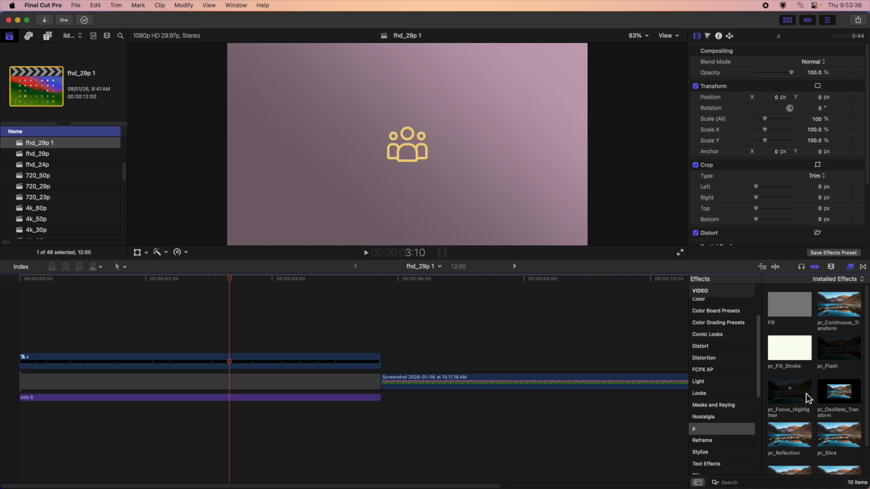
Step: Apply the pr_Focus_Highlighter effect to the Screenshot 2026-01-06 clip in the timeline
{"action": "scroll", "coordinate": [437, 303], "scroll_direction": "right", "scroll_amount": 5}
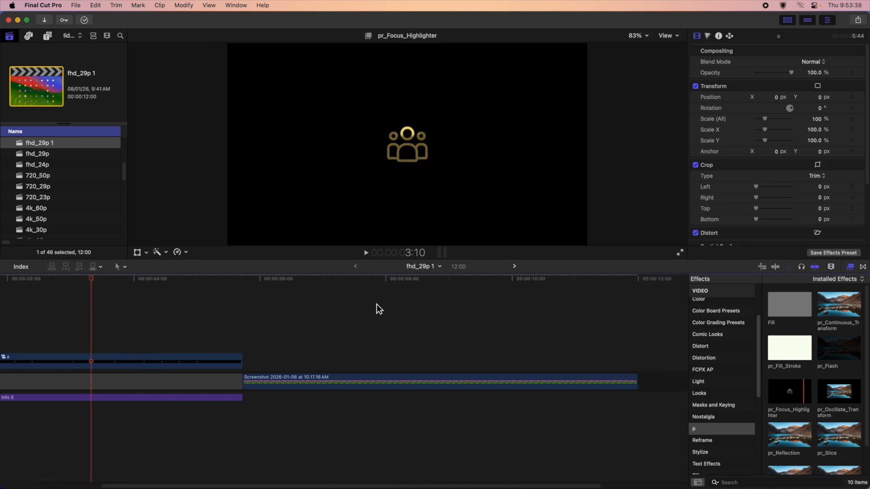
{"action": "left_click", "coordinate": [377, 303]}
{"action": "left_click", "coordinate": [392, 378]}
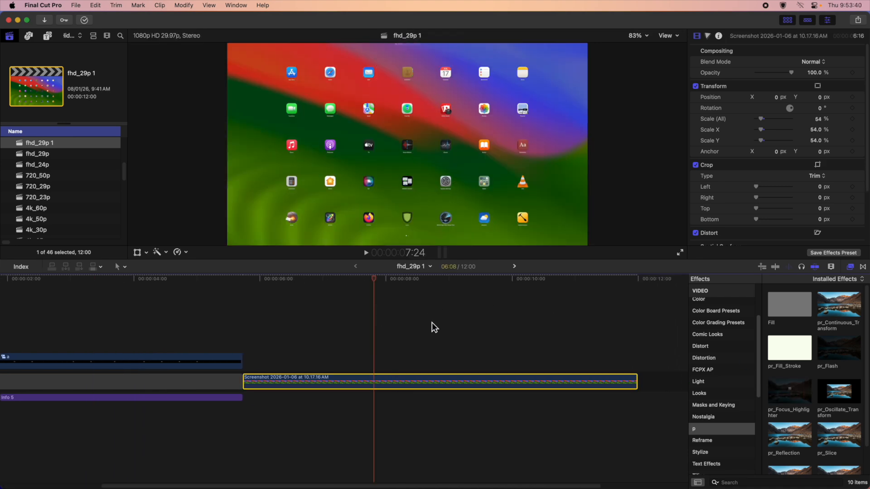
{"action": "left_click_drag", "start_coordinate": [788, 386], "coordinate": [364, 386]}
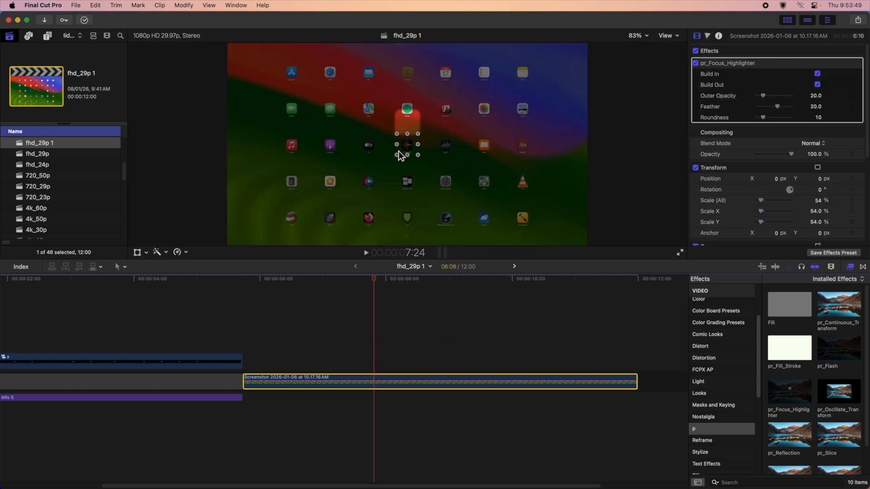
Step: Play the screenshot clip from its start to preview the focus highlighter's build-in animation
{"action": "left_click", "coordinate": [373, 324]}
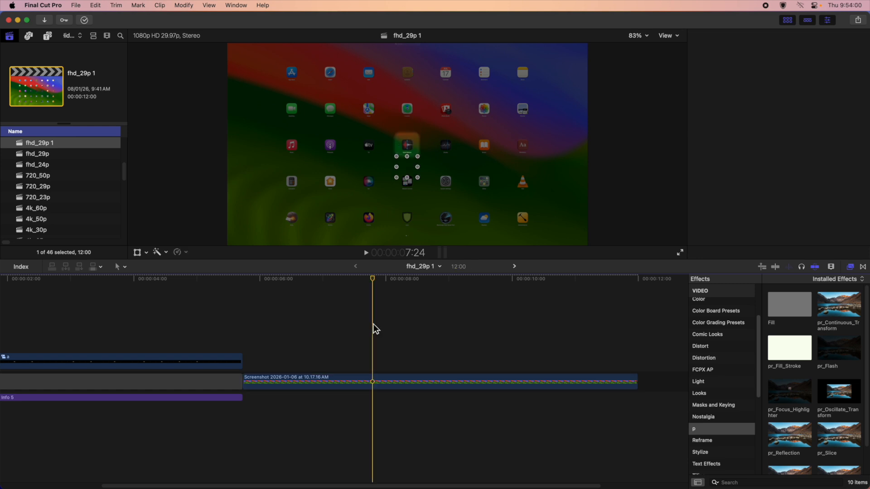
{"action": "key", "text": "Up"}
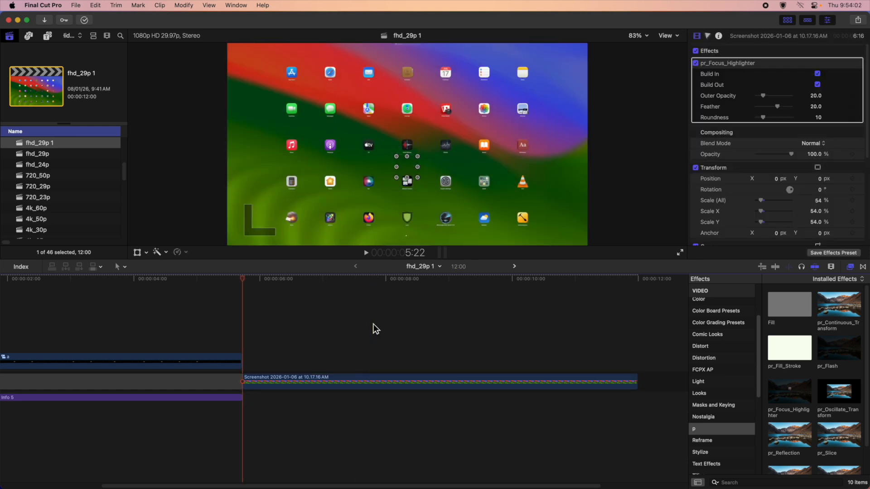
{"action": "key", "text": "space"}
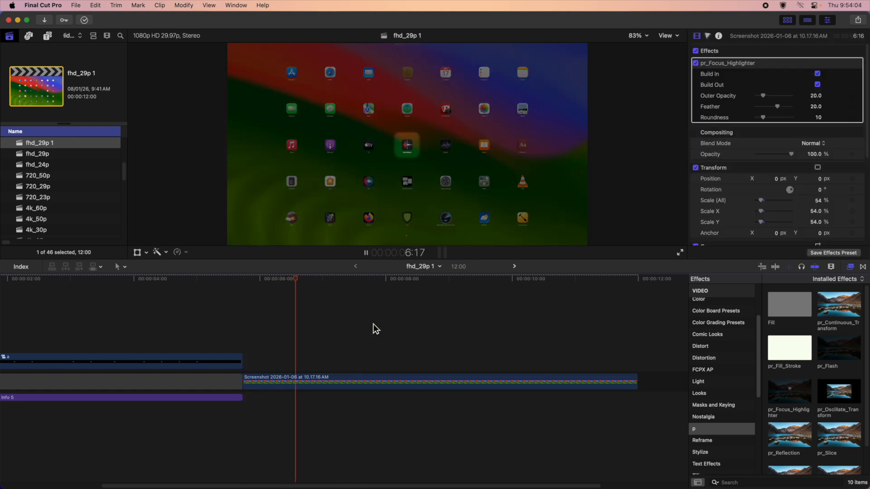
Step: Move and resize the highlighter region to frame the two-by-two block of desktop icons that includes Photos and Books
{"action": "mouse_move", "coordinate": [406, 165]}
{"action": "left_mouse_down"}
{"action": "mouse_move", "coordinate": [424, 161]}
{"action": "mouse_move", "coordinate": [352, 154]}
{"action": "mouse_move", "coordinate": [332, 168]}
{"action": "left_mouse_up"}
{"action": "mouse_move", "coordinate": [333, 178]}
{"action": "left_mouse_down"}
{"action": "mouse_move", "coordinate": [333, 196]}
{"action": "mouse_move", "coordinate": [363, 170]}
{"action": "left_mouse_up"}
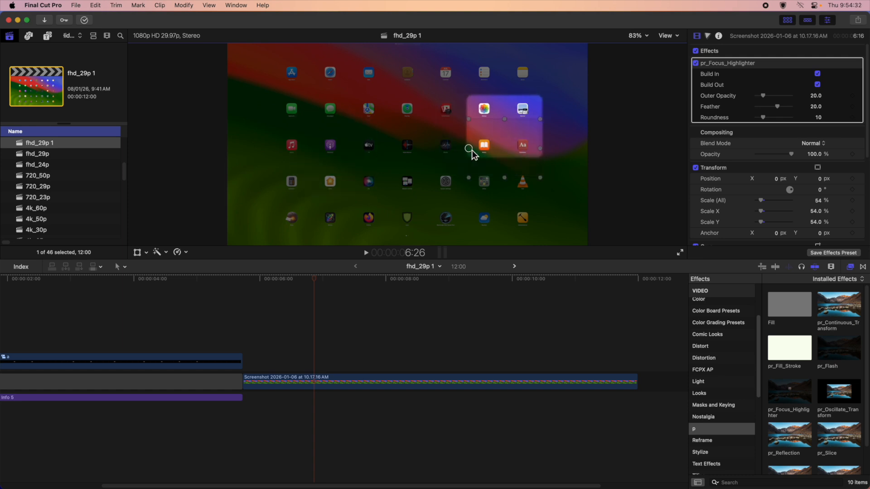
{"action": "left_click_drag", "start_coordinate": [472, 151], "coordinate": [476, 151]}
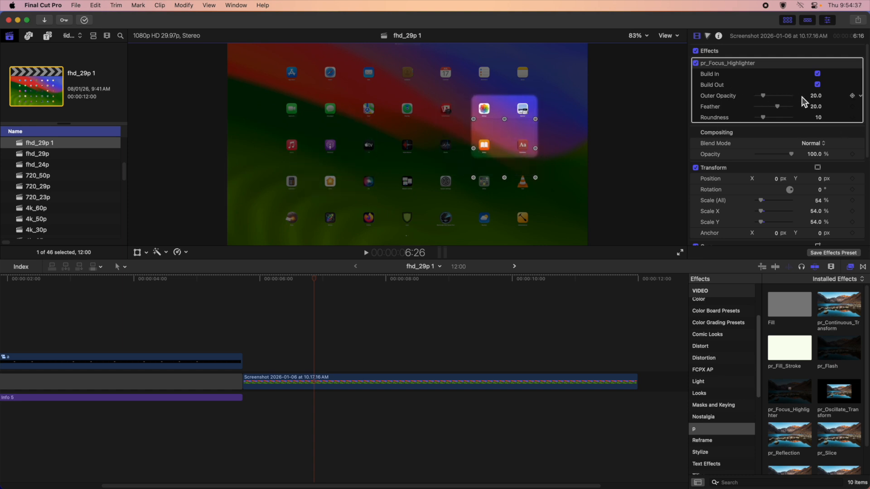
Step: Set the pr_Focus_Highlighter Outer Opacity to 10, Feather to 60 and Roundness to 24
{"action": "left_click", "coordinate": [817, 97]}
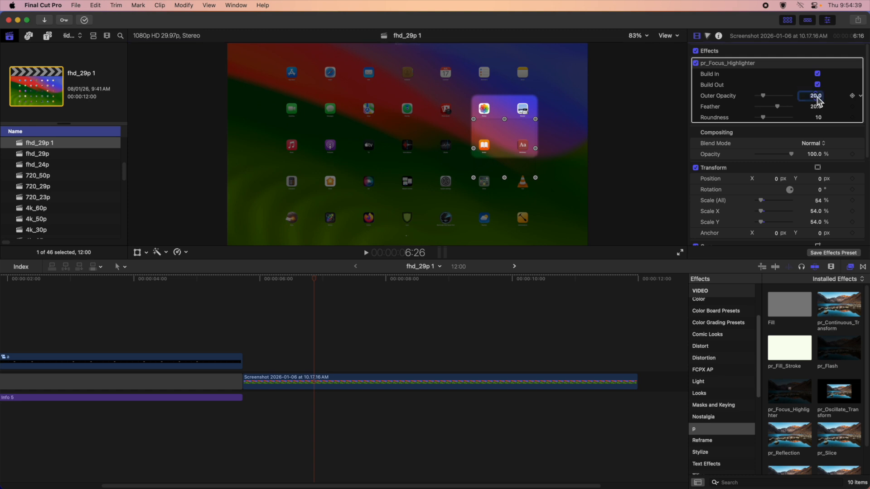
{"action": "key", "text": "Return"}
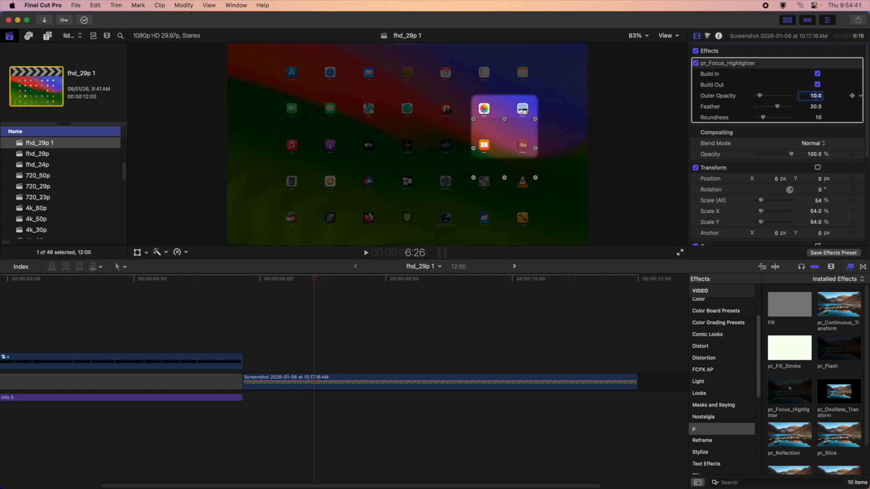
{"action": "left_click_drag", "start_coordinate": [817, 113], "coordinate": [818, 117]}
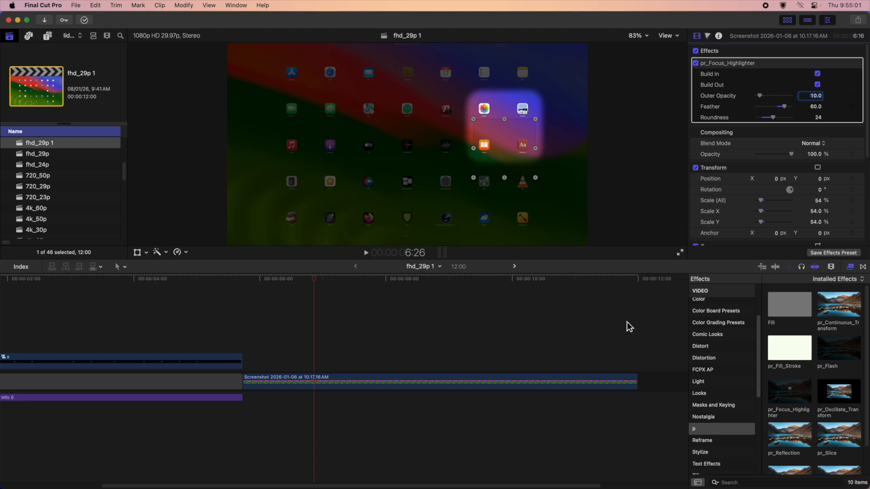
Step: Play the end of the screenshot clip to preview the focus highlighter's build-out animation
{"action": "left_click", "coordinate": [613, 331]}
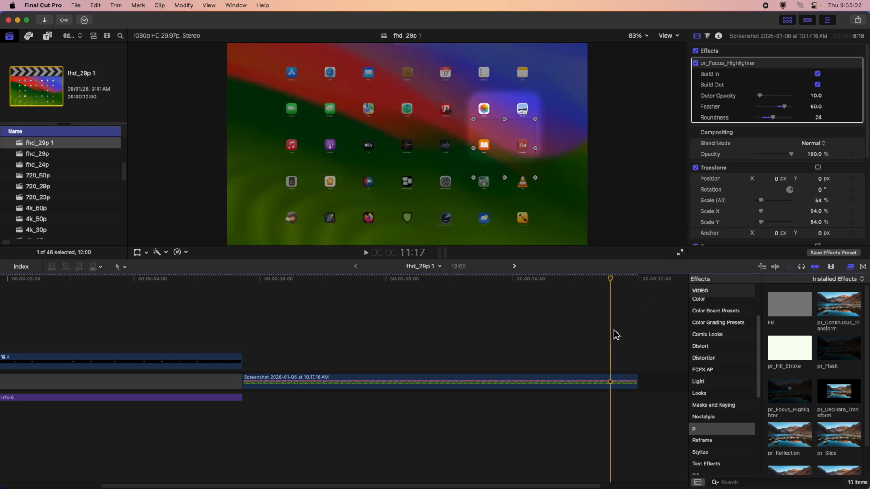
{"action": "left_click", "coordinate": [581, 332]}
{"action": "key", "text": "space"}
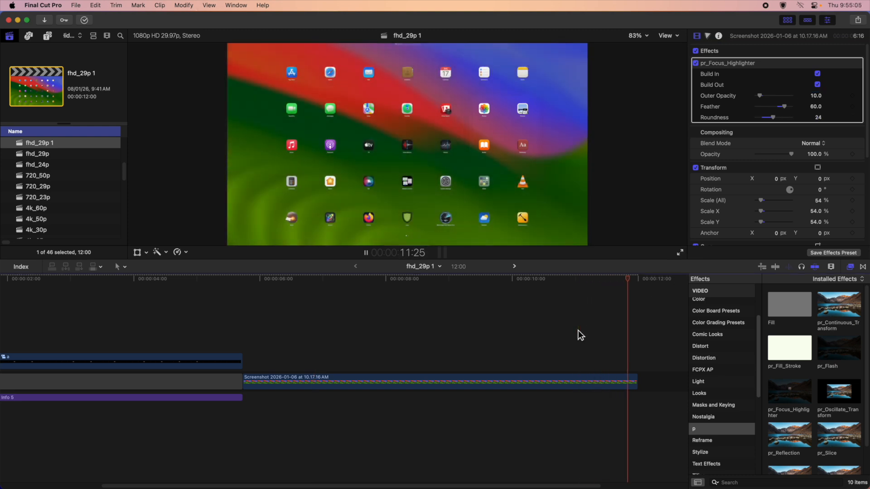
Step: Remove the pr_Focus_Highlighter effect from the screenshot clip
{"action": "left_click", "coordinate": [381, 330]}
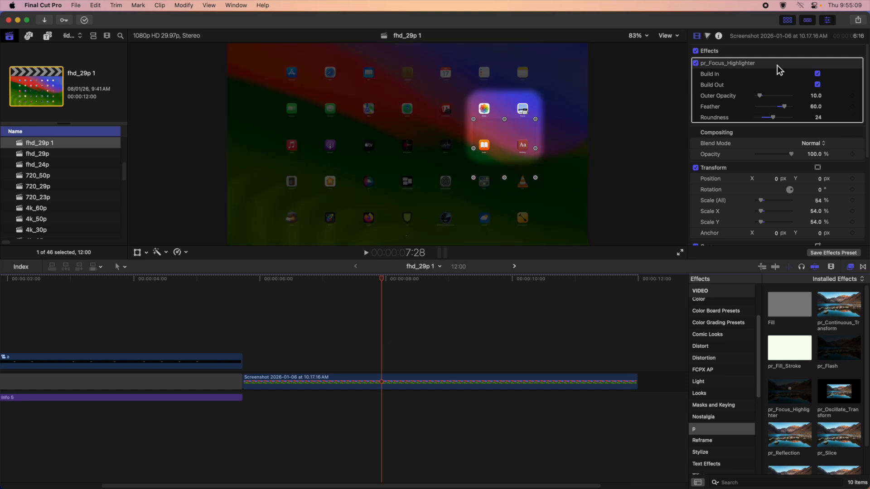
{"action": "left_click", "coordinate": [737, 67]}
{"action": "key", "text": "Delete"}
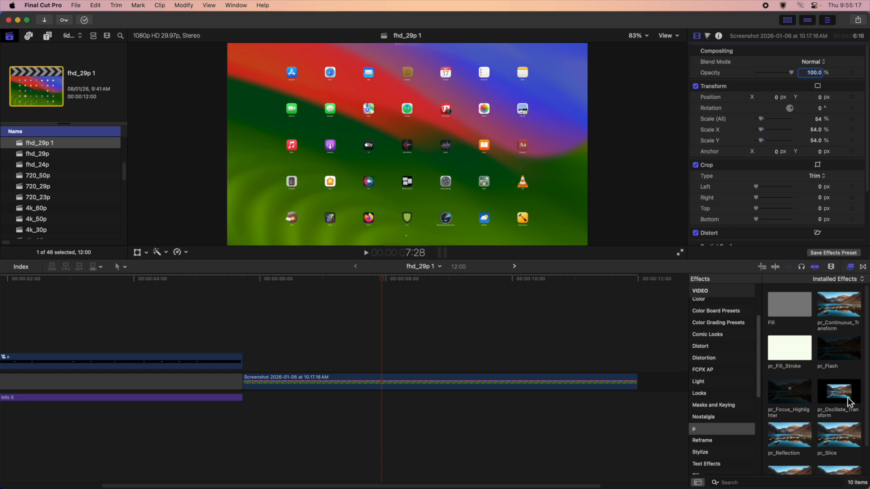
Step: Apply the pr_Oscillate_Transform effect to the people-icon clip at the beginning of the timeline
{"action": "scroll", "coordinate": [245, 330], "scroll_direction": "left", "scroll_amount": 5}
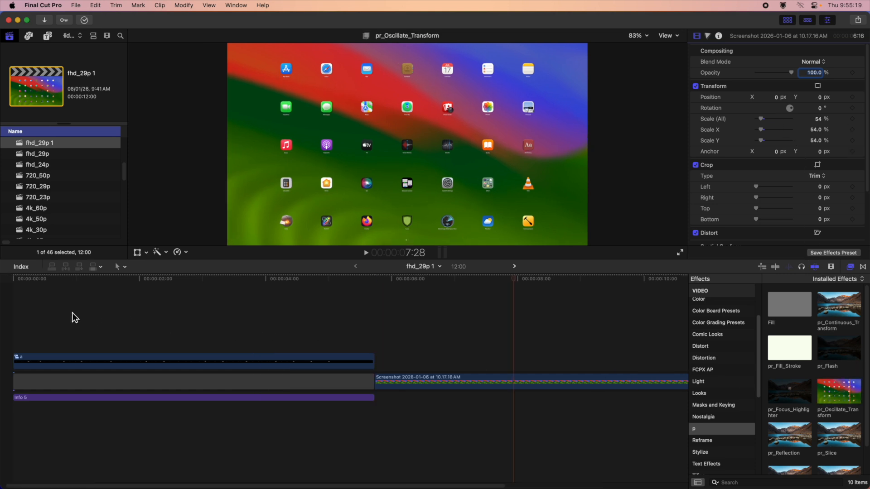
{"action": "left_click", "coordinate": [70, 312]}
{"action": "left_click", "coordinate": [241, 363]}
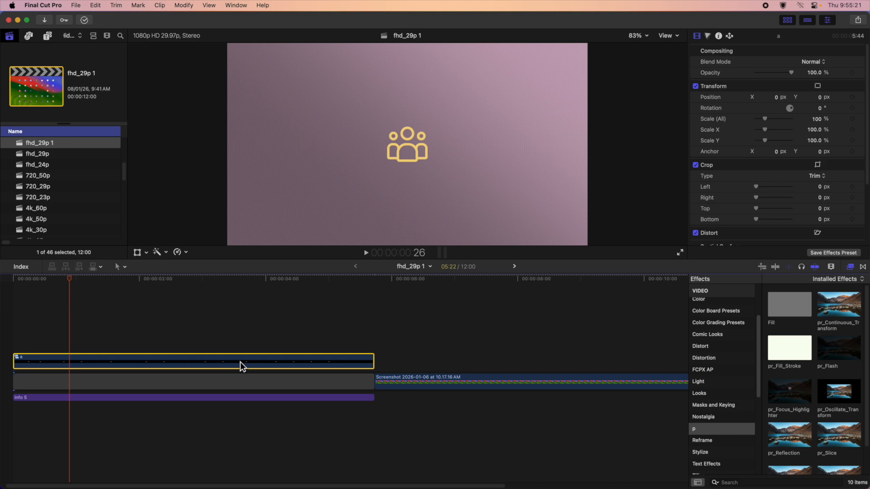
{"action": "left_click_drag", "start_coordinate": [839, 398], "coordinate": [187, 360]}
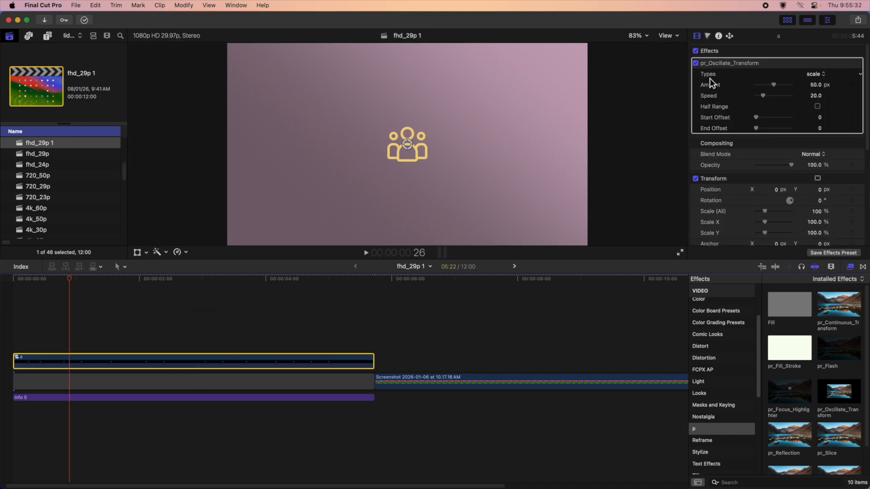
Step: Play the people-icon clip from its start to preview the default scale oscillation
{"action": "key", "text": "Home"}
{"action": "key", "text": "space"}
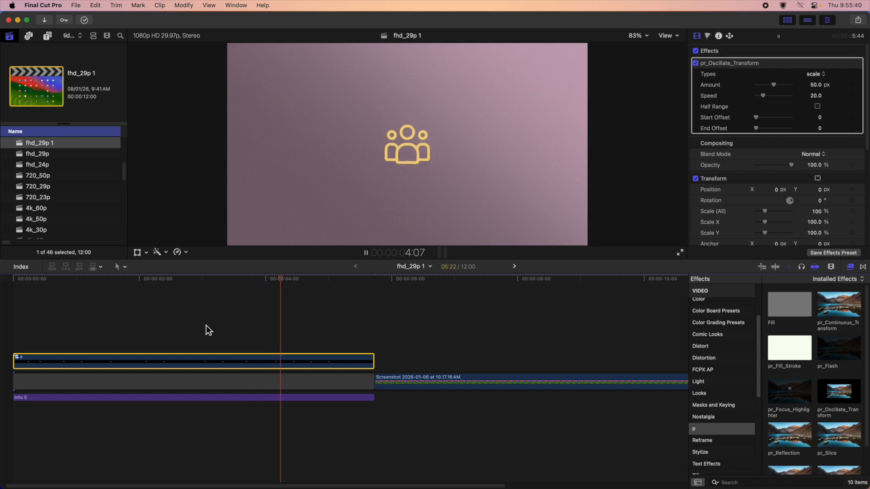
{"action": "key", "text": "space"}
Step: Play the people-icon clip from its start to preview the scale oscillation at an Amount of 20 px
{"action": "key", "text": "Home"}
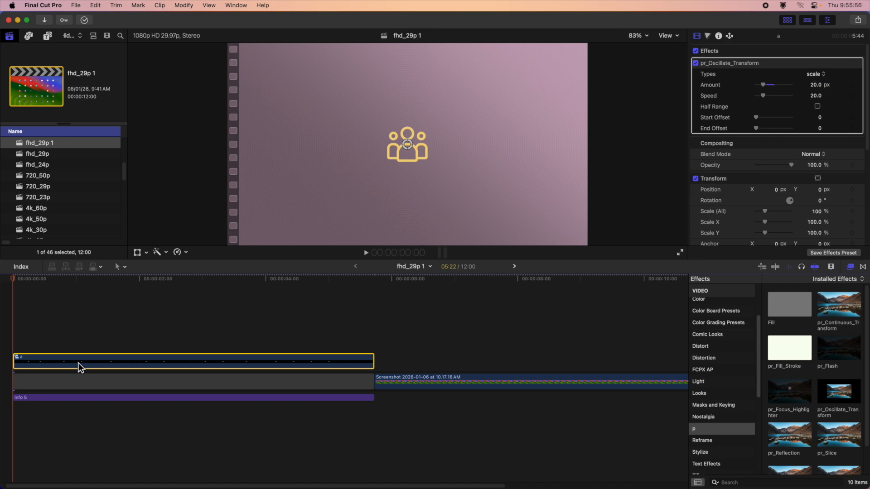
{"action": "key", "text": "space"}
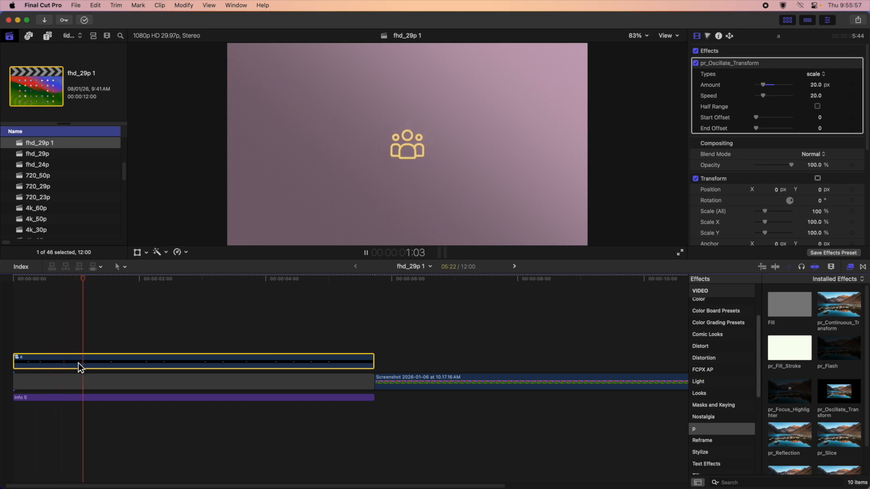
{"action": "key", "text": "space"}
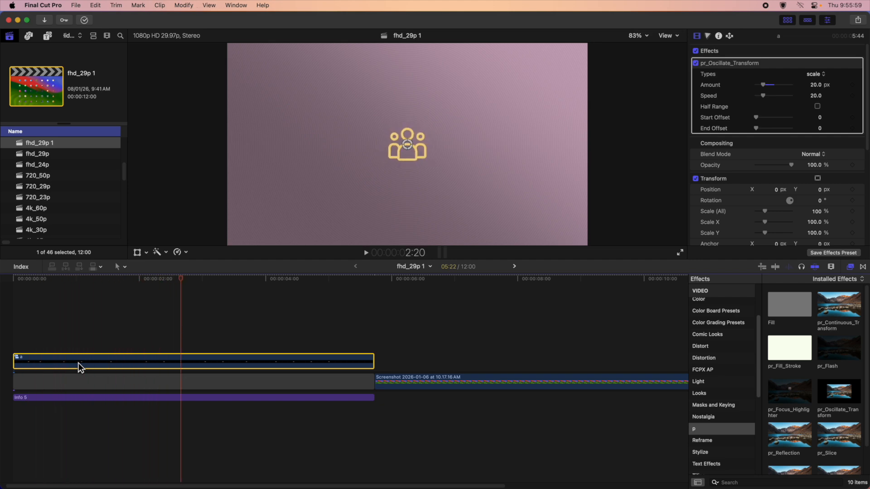
Step: Set the pr_Oscillate_Transform Amount to 50 px
{"action": "left_click", "coordinate": [816, 85]}
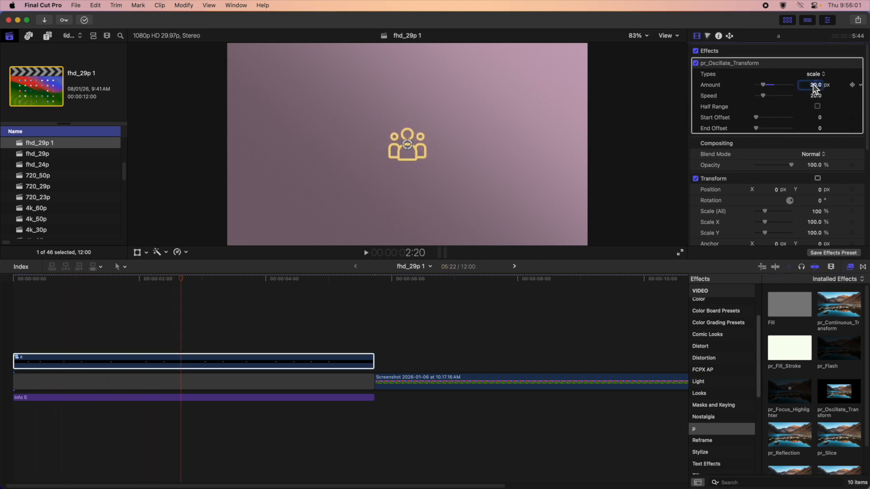
{"action": "type", "text": "50"}
{"action": "key", "text": "Return"}
{"action": "left_click", "coordinate": [707, 99]}
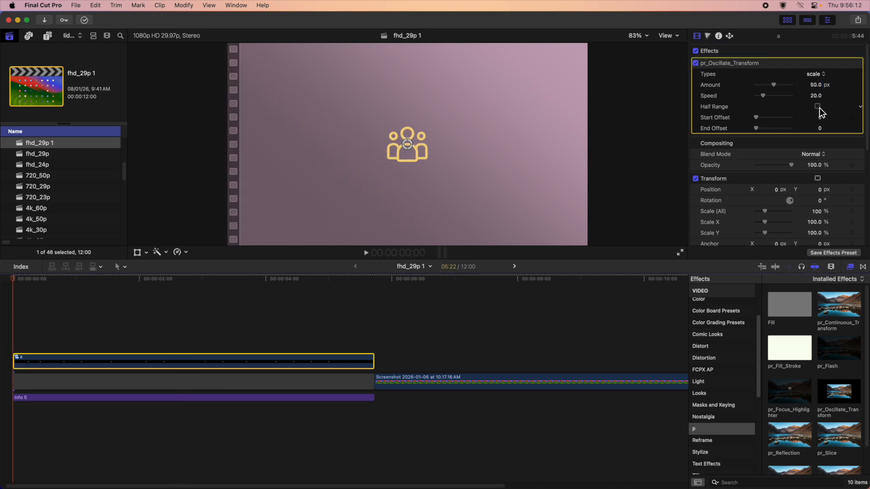
Step: Enable Half Range for the scale oscillation and play the people-icon clip to preview it
{"action": "left_click", "coordinate": [818, 107]}
{"action": "key", "text": "space"}
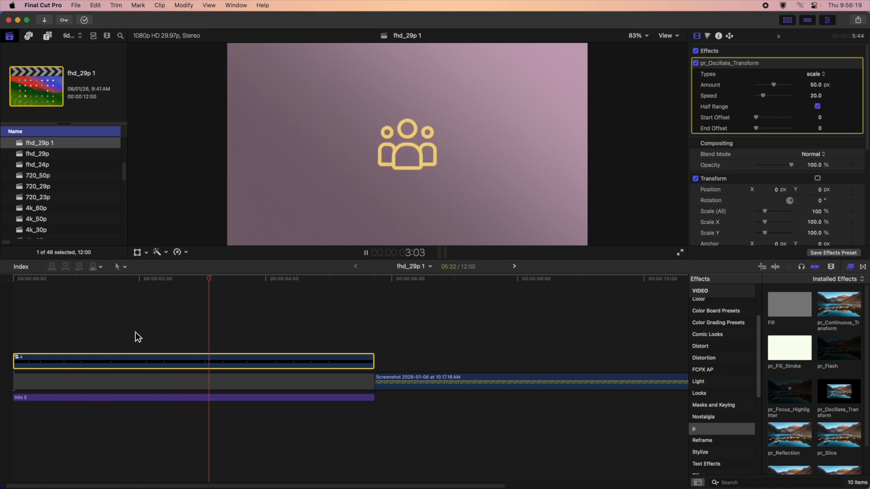
{"action": "key", "text": "space"}
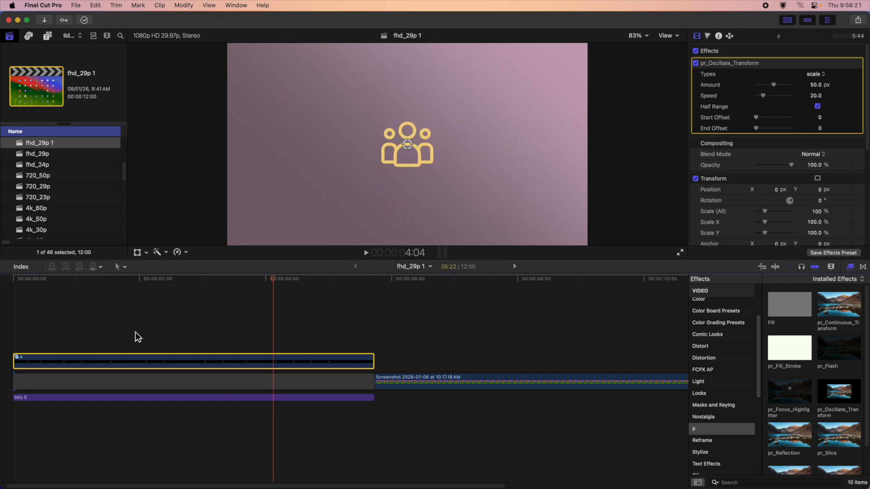
Step: Move the oscillation's centre point straight down to the base of the people icon and play the clip from its start
{"action": "key", "text": "Home"}
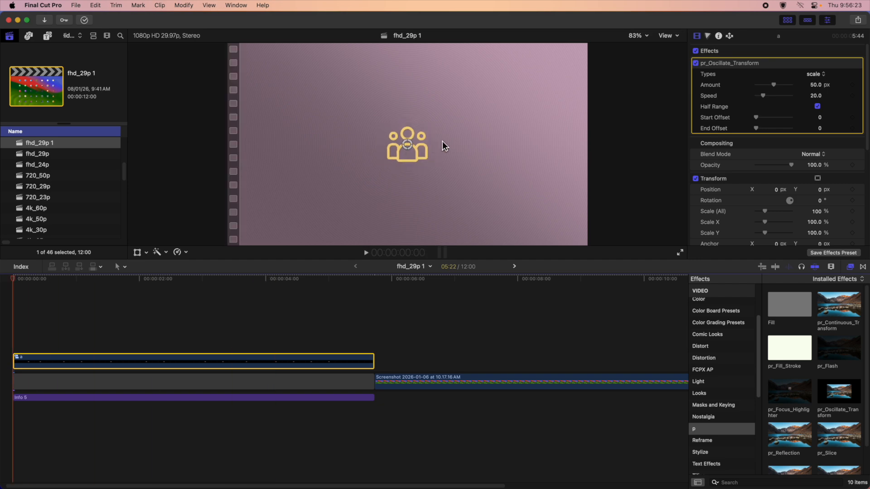
{"action": "left_click_drag", "start_coordinate": [408, 147], "coordinate": [408, 170]}
{"action": "key", "text": "space"}
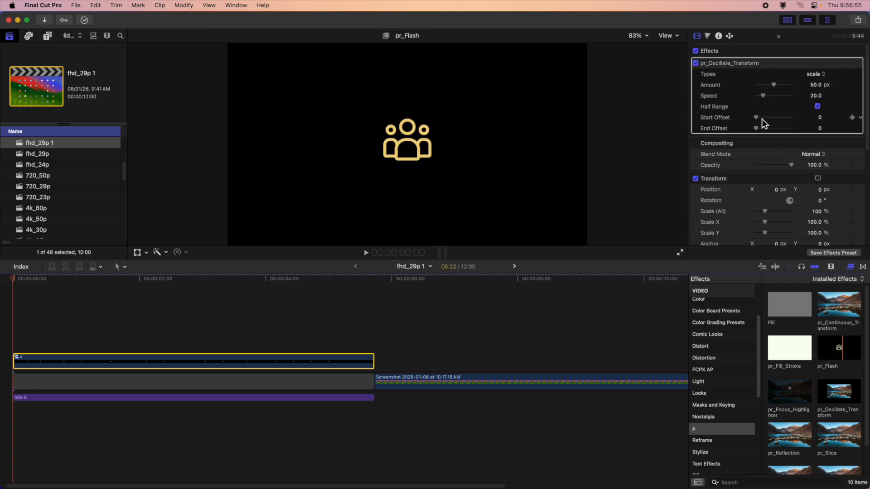
Step: Set the oscillation type to posX with Half Range off and play the clip to preview the horizontal movement
{"action": "left_click", "coordinate": [818, 74]}
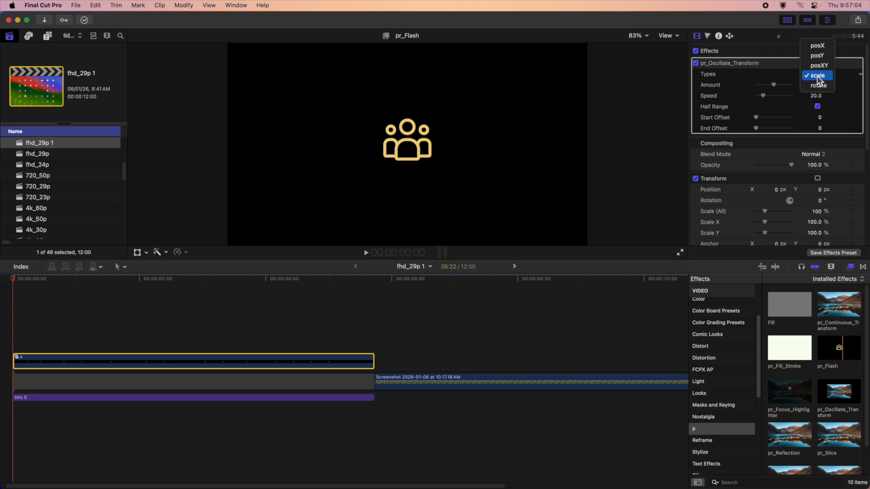
{"action": "left_click", "coordinate": [817, 46]}
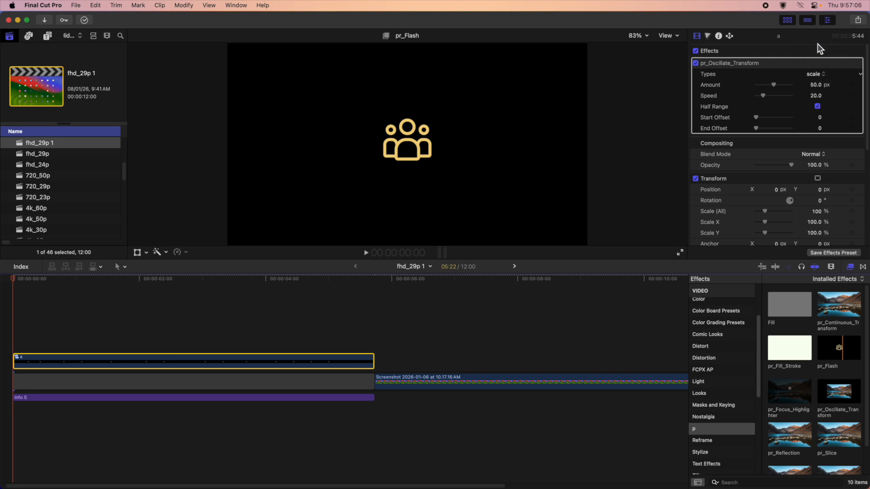
{"action": "left_click", "coordinate": [817, 106]}
{"action": "key", "text": "space"}
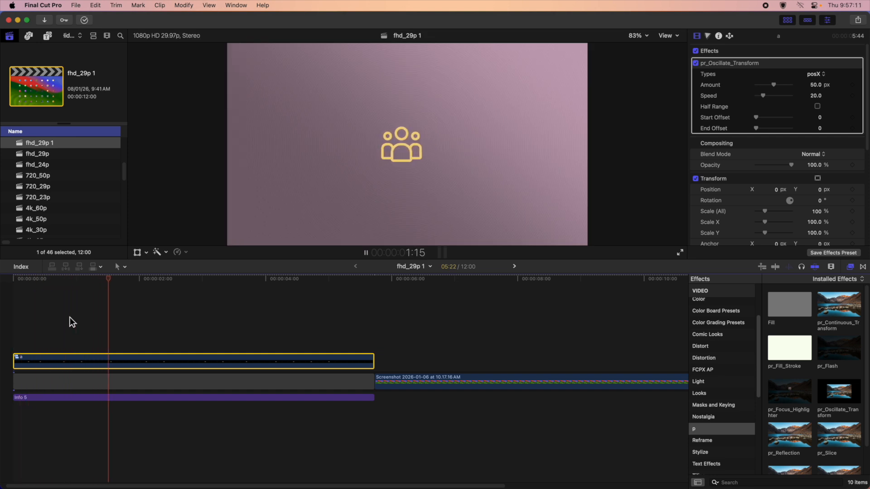
{"action": "key", "text": "space"}
Step: Set the oscillation type to posY and play the clip from its start to preview the vertical movement
{"action": "left_click", "coordinate": [815, 74]}
{"action": "left_click", "coordinate": [816, 86]}
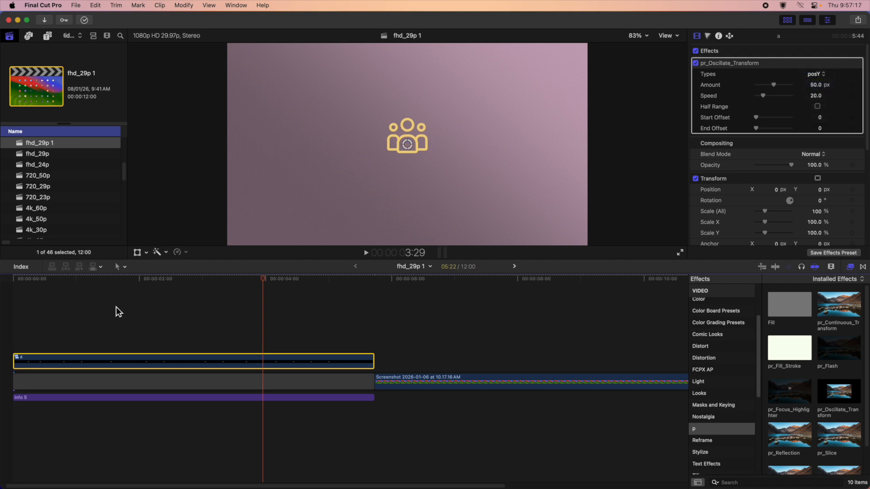
{"action": "left_click", "coordinate": [173, 319]}
{"action": "key", "text": "Home"}
{"action": "key", "text": "space"}
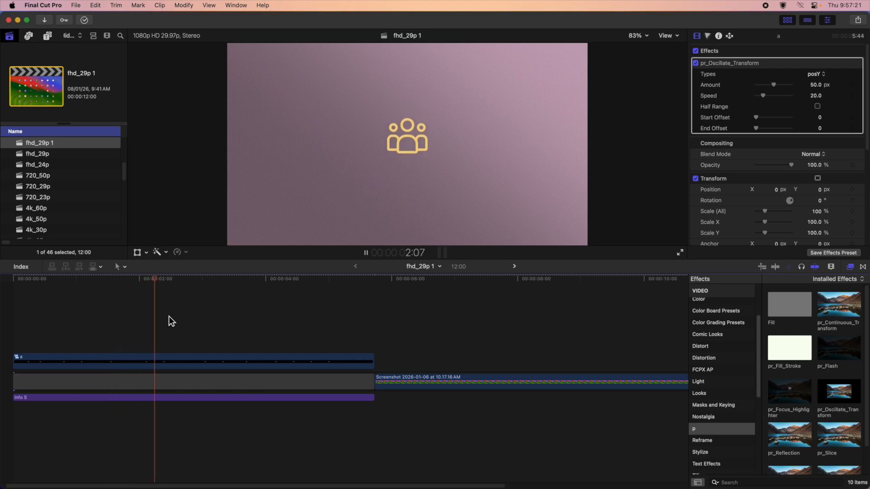
{"action": "key", "text": "space"}
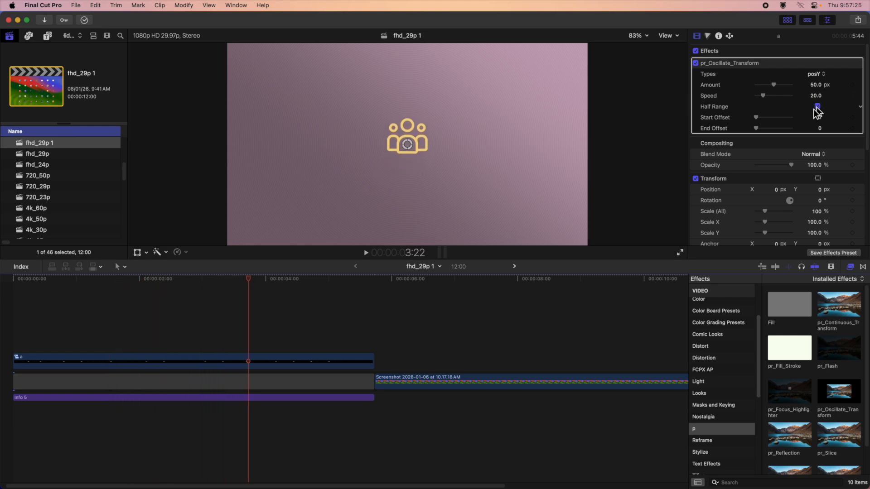
Step: Play the clip from its start to preview the posY oscillation with Half Range on
{"action": "key", "text": "Home"}
{"action": "key", "text": "space"}
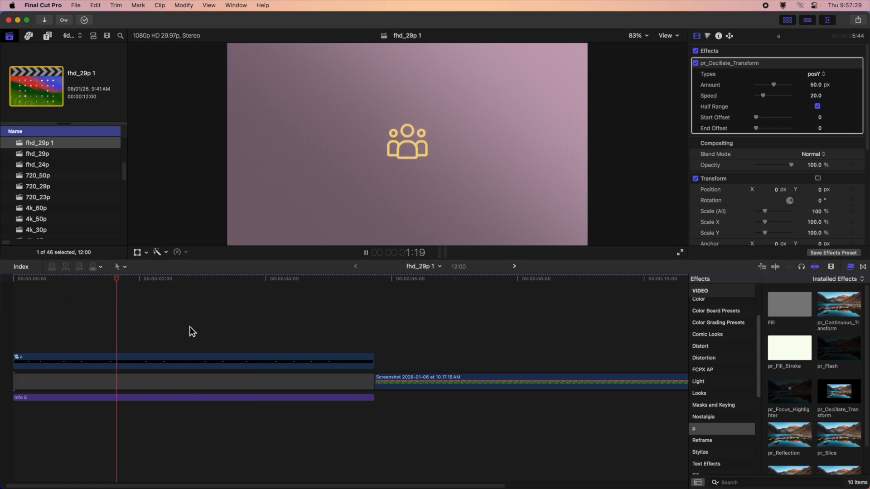
{"action": "key", "text": "space"}
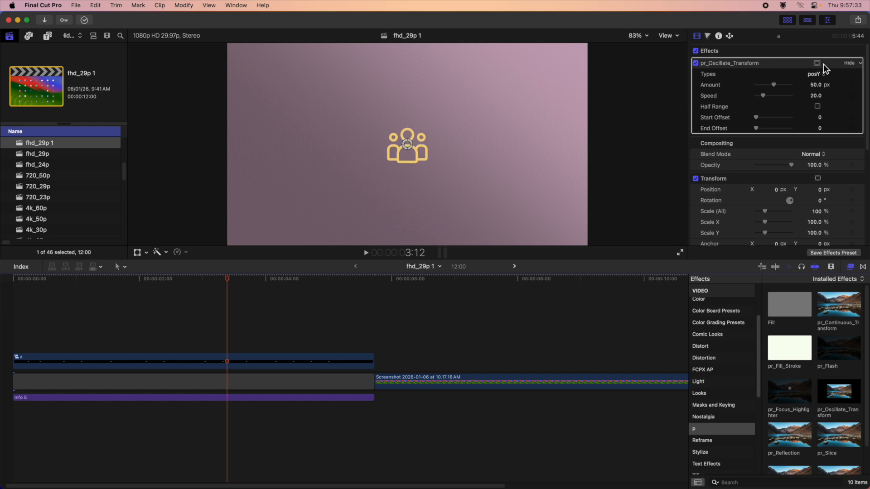
Step: Set the oscillation type to rotate and play the clip from its start to preview the swinging icon
{"action": "left_click", "coordinate": [818, 74]}
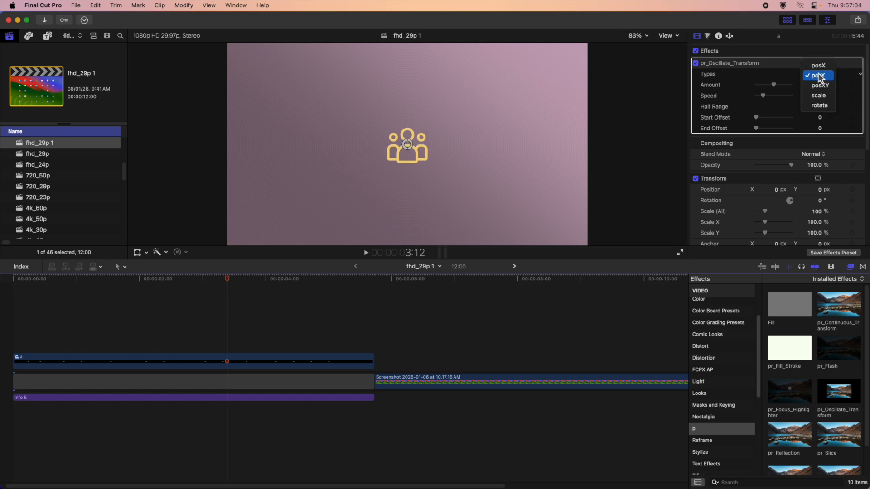
{"action": "left_click", "coordinate": [823, 107]}
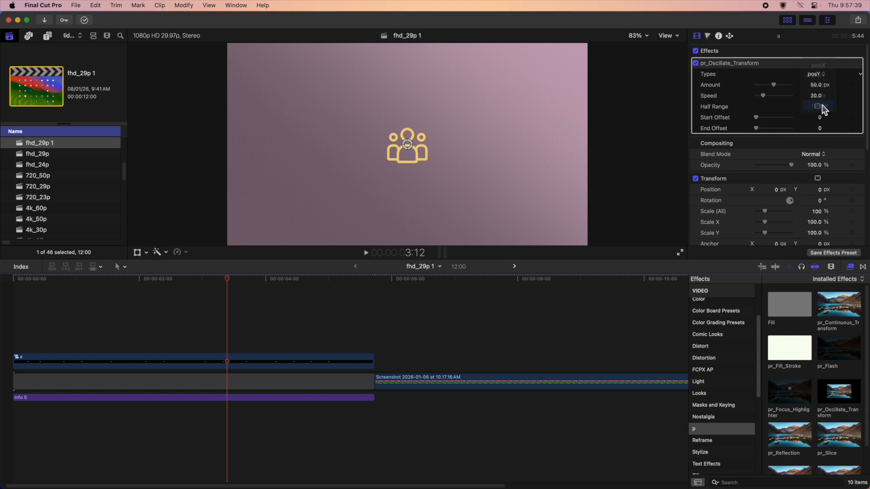
{"action": "left_click", "coordinate": [216, 323]}
{"action": "key", "text": "Home"}
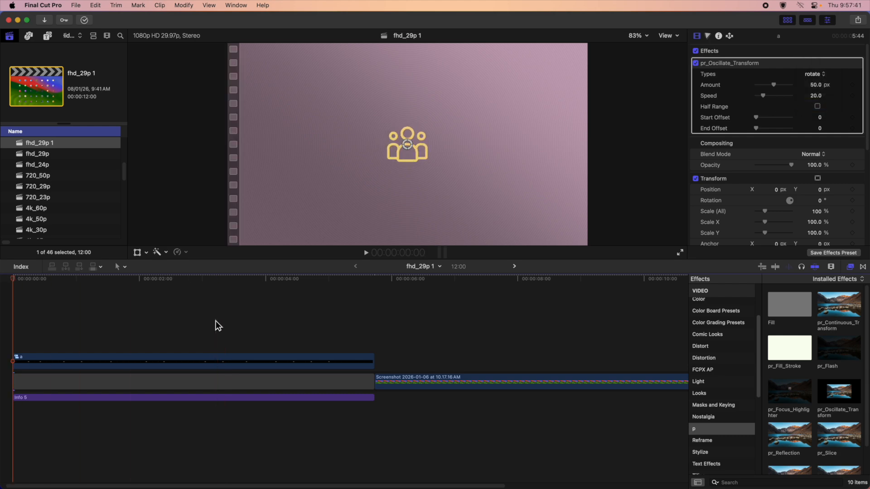
{"action": "key", "text": "space"}
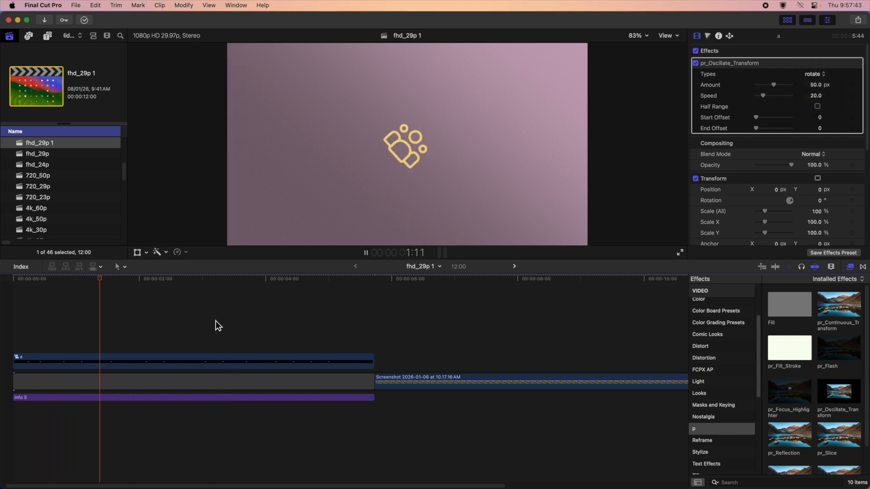
{"action": "key", "text": "space"}
Step: Move the rotation's centre point up onto the middle figure's head and play the clip from its start
{"action": "key", "text": "Home"}
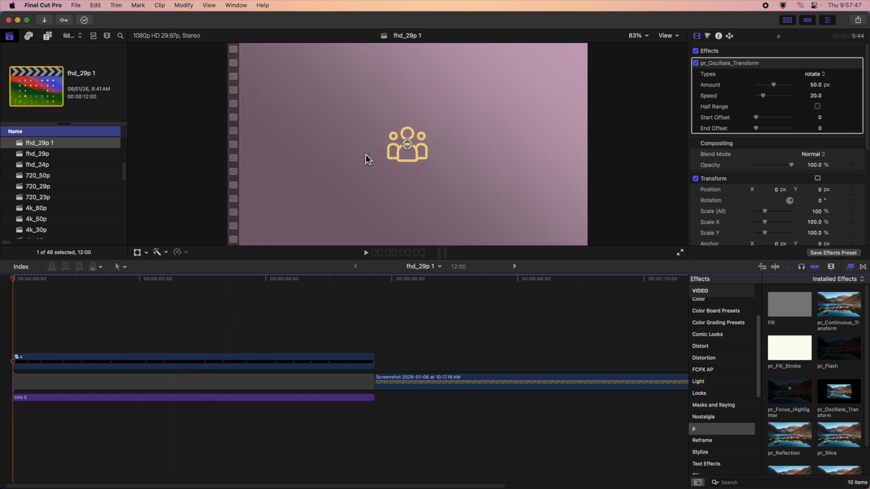
{"action": "left_click_drag", "start_coordinate": [407, 147], "coordinate": [407, 133]}
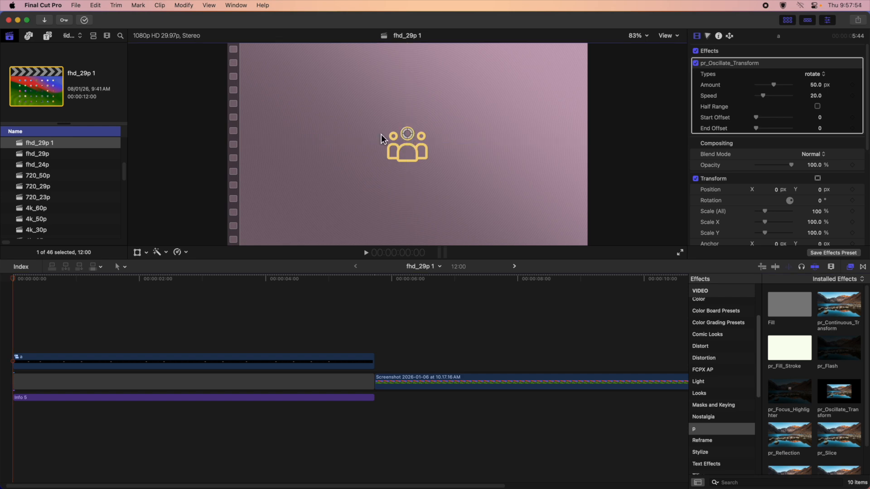
{"action": "key", "text": "space"}
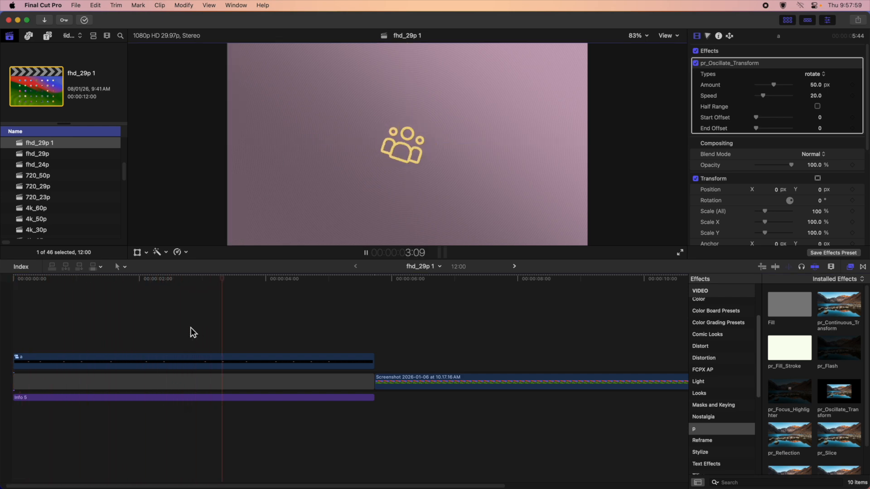
{"action": "key", "text": "space"}
Step: Replace the pr_Oscillate_Transform effect on the people-icon clip with the pr_Reflection effect
{"action": "left_click", "coordinate": [720, 67]}
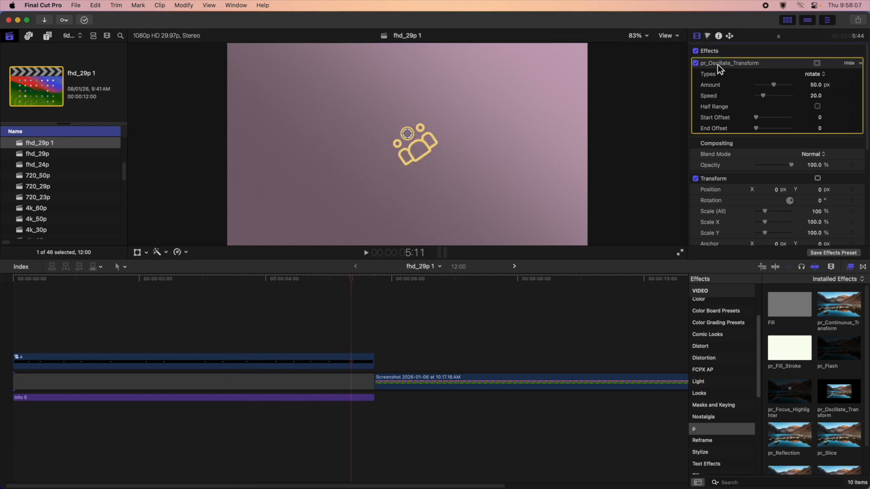
{"action": "key", "text": "Delete"}
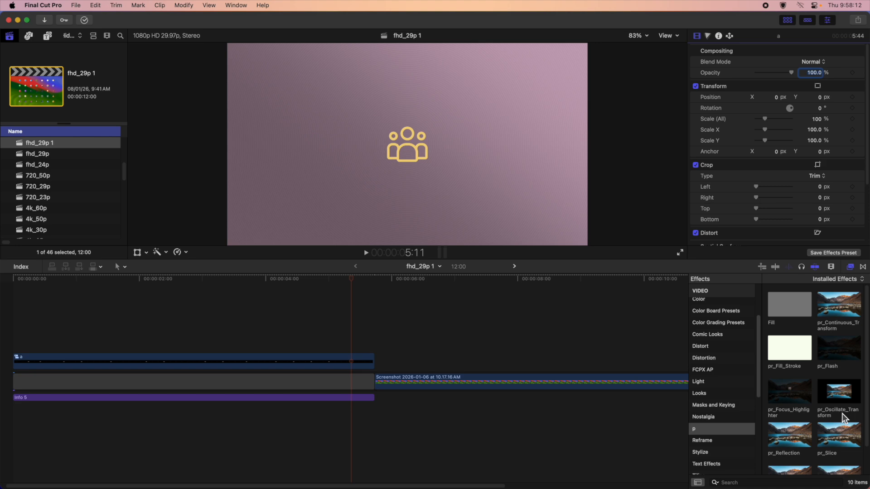
{"action": "left_click_drag", "start_coordinate": [789, 435], "coordinate": [240, 365]}
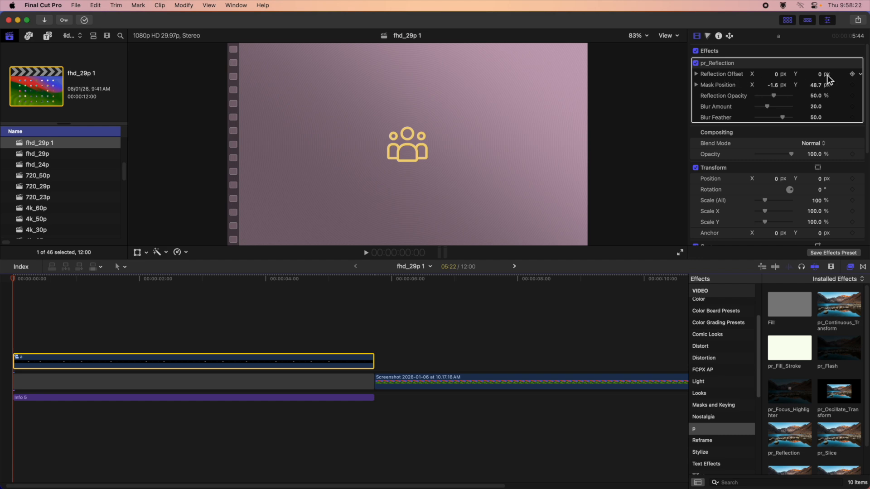
Step: Set the reflection's vertical offset to -83.1 px and its mask position Y to -105.9 px
{"action": "left_click_drag", "start_coordinate": [821, 79], "coordinate": [712, 89]}
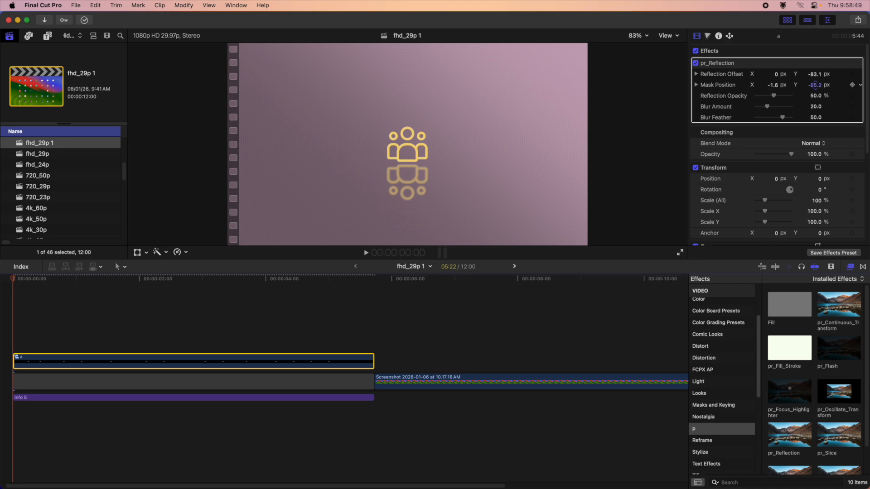
{"action": "left_click_drag", "start_coordinate": [816, 85], "coordinate": [689, 90]}
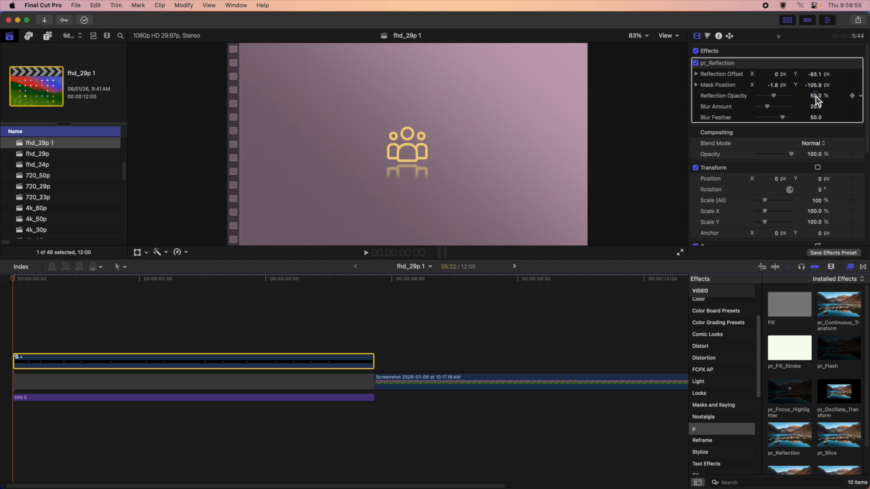
Step: Set the Reflection Opacity to 30.56%, the Blur Amount to 19.3 and the Blur Feather to 118.8
{"action": "mouse_move", "coordinate": [815, 97]}
{"action": "left_mouse_down"}
{"action": "mouse_move", "coordinate": [797, 98]}
{"action": "mouse_move", "coordinate": [825, 95]}
{"action": "left_mouse_up"}
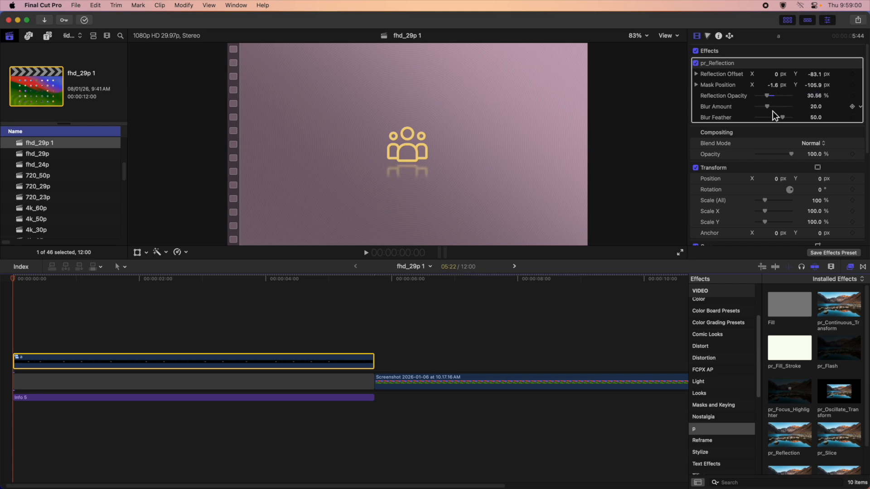
{"action": "left_click_drag", "start_coordinate": [817, 107], "coordinate": [816, 106]}
{"action": "left_click_drag", "start_coordinate": [816, 117], "coordinate": [816, 117]}
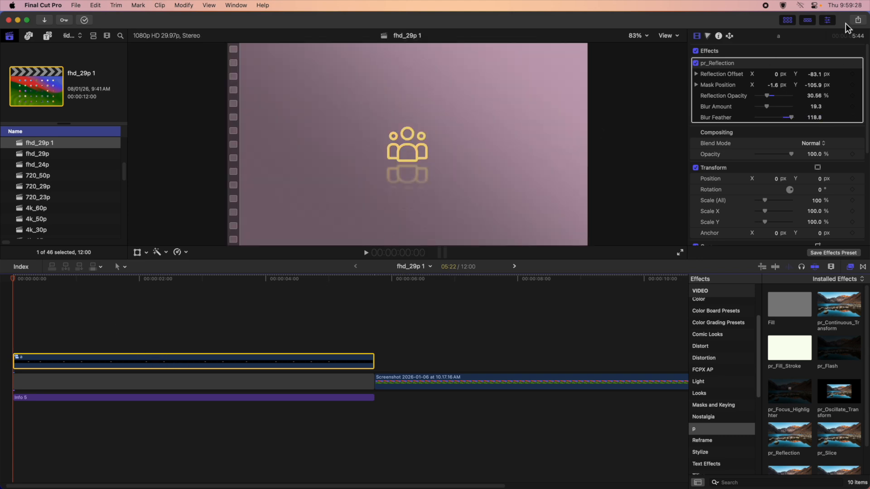
Step: Replace the pr_Reflection effect on the people-icon clip with the pr_Slice effect
{"action": "left_click", "coordinate": [724, 66]}
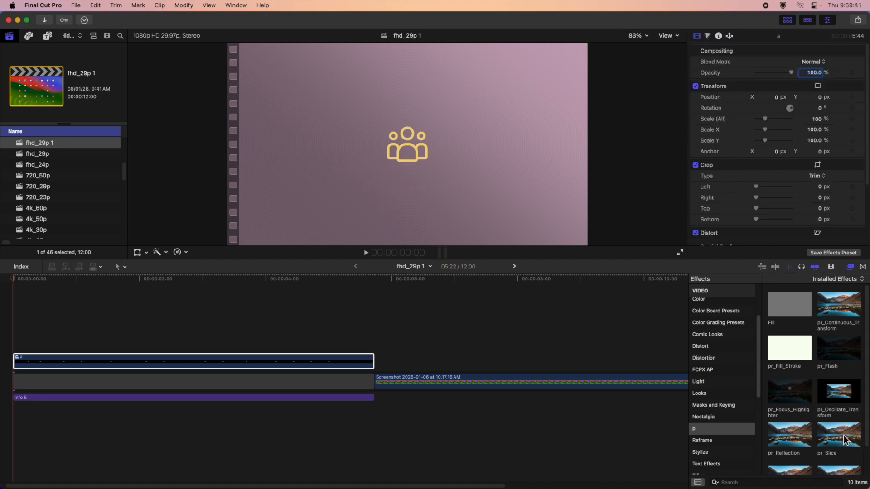
{"action": "left_click_drag", "start_coordinate": [841, 437], "coordinate": [268, 363]}
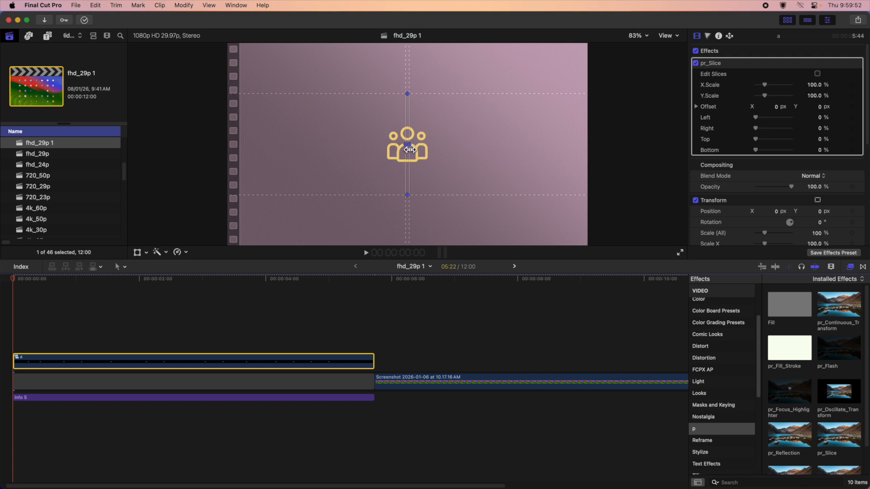
Step: Try stretching the icon horizontally from its centre slice to about 130% X scale, and undo the stretch
{"action": "left_click_drag", "start_coordinate": [407, 146], "coordinate": [485, 144]}
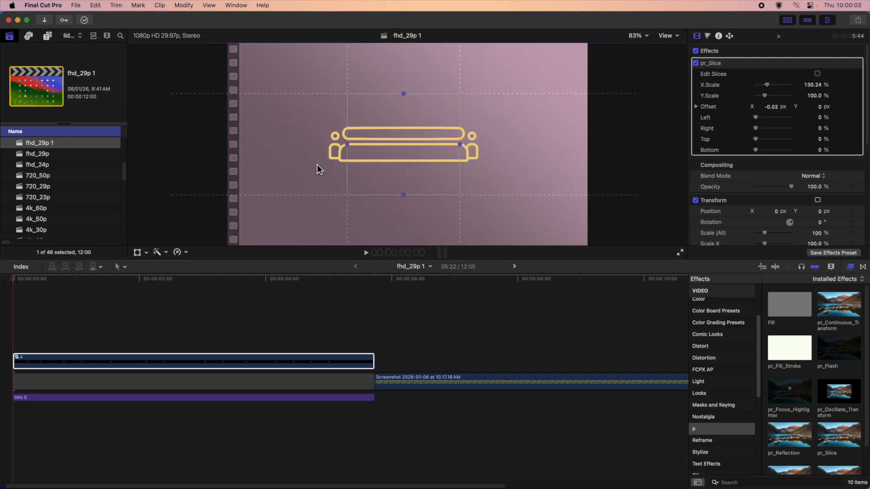
{"action": "key", "text": "super+z"}
{"action": "key", "text": "super+z"}
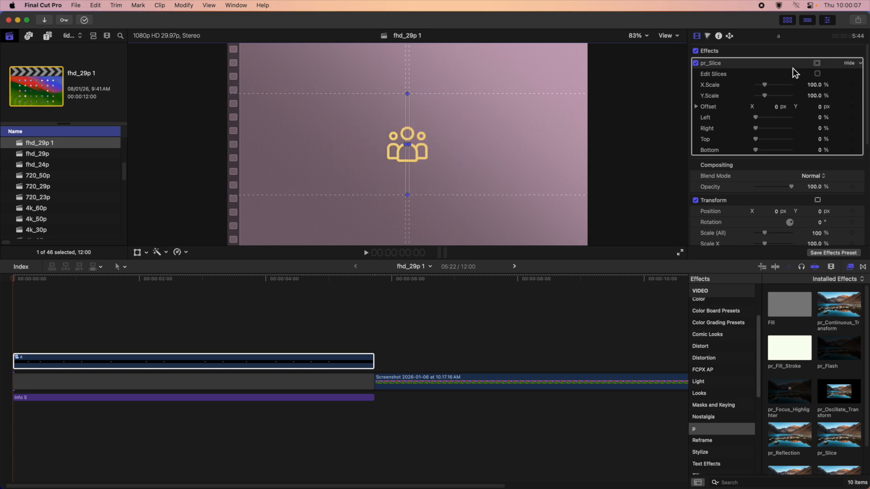
Step: Enable Edit Slices and move the horizontal and vertical slice guides so they cross inside the right figure's body
{"action": "left_click", "coordinate": [818, 74]}
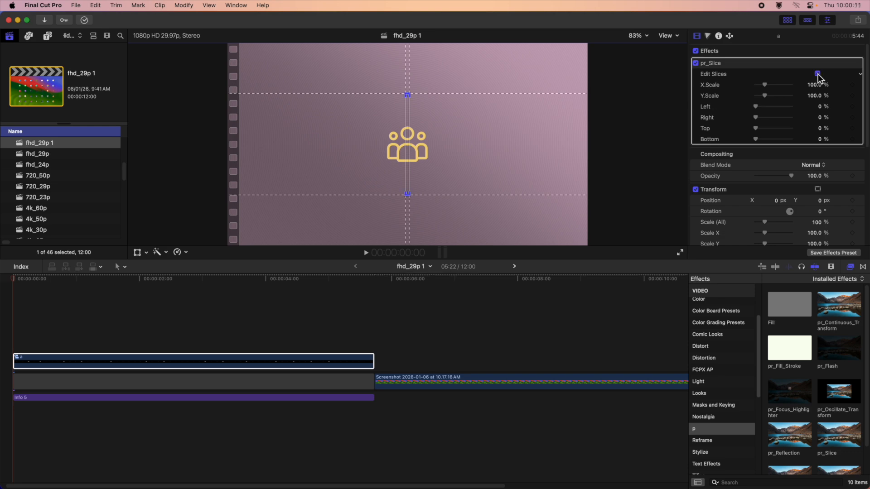
{"action": "left_click_drag", "start_coordinate": [412, 198], "coordinate": [426, 153]}
{"action": "left_click_drag", "start_coordinate": [406, 93], "coordinate": [418, 154]}
{"action": "key", "text": "super+equal"}
{"action": "key", "text": "super+equal"}
{"action": "key", "text": "super+equal"}
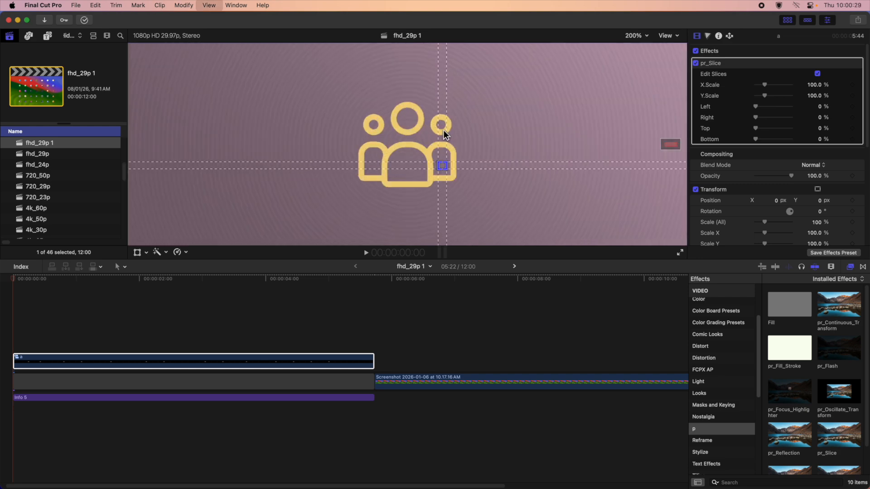
{"action": "key", "text": "super+equal"}
{"action": "left_click_drag", "start_coordinate": [477, 187], "coordinate": [477, 196]}
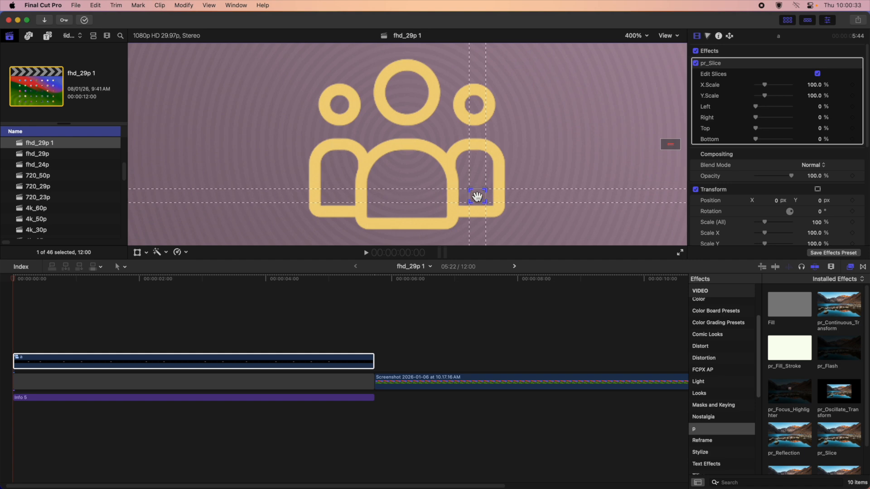
{"action": "key", "text": "super+minus"}
{"action": "key", "text": "super+minus"}
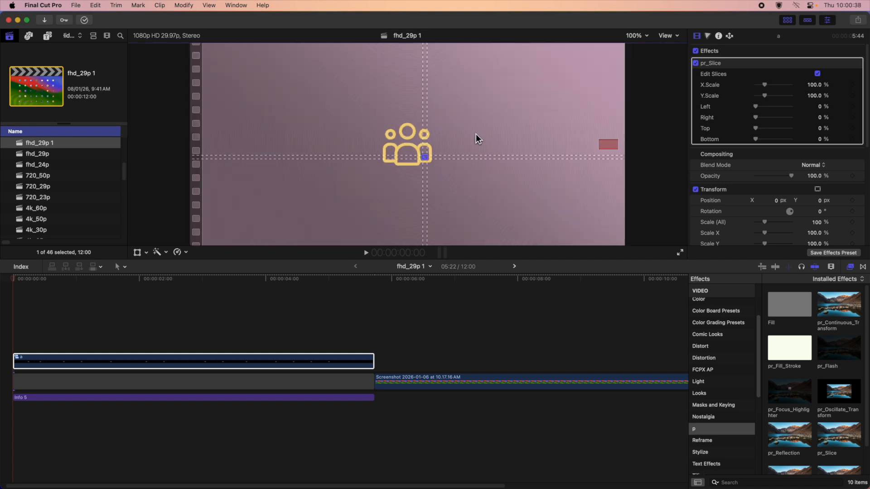
Step: Turn off Edit Slices and stretch the figures' bodies both upward and downward to a Y scale of about 135%
{"action": "left_click", "coordinate": [818, 73]}
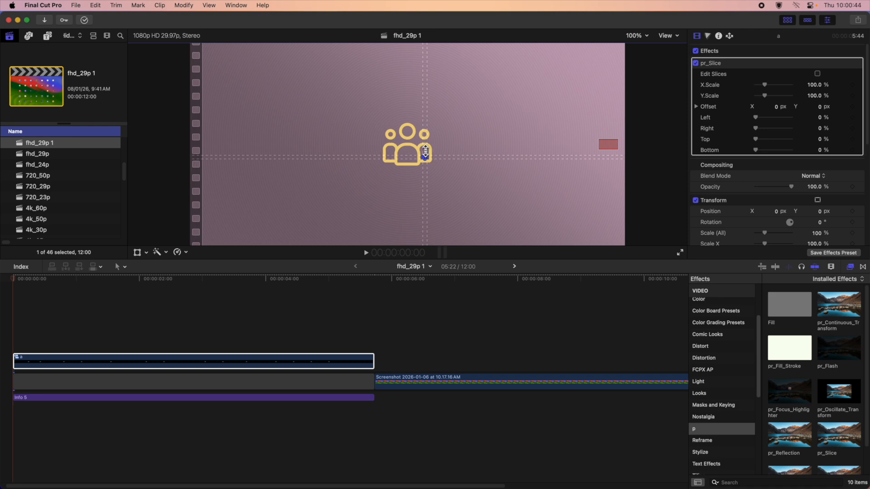
{"action": "left_click_drag", "start_coordinate": [426, 155], "coordinate": [427, 129]}
{"action": "left_click_drag", "start_coordinate": [428, 162], "coordinate": [426, 220]}
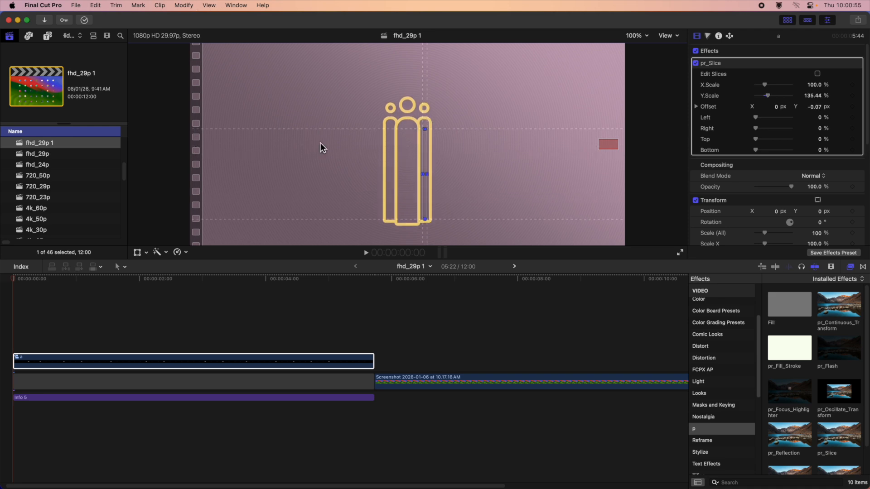
Step: Remove pr_Slice from the people-icon clip and apply pr_Zoom_Highlighter to the screenshot clip
{"action": "left_click", "coordinate": [737, 69]}
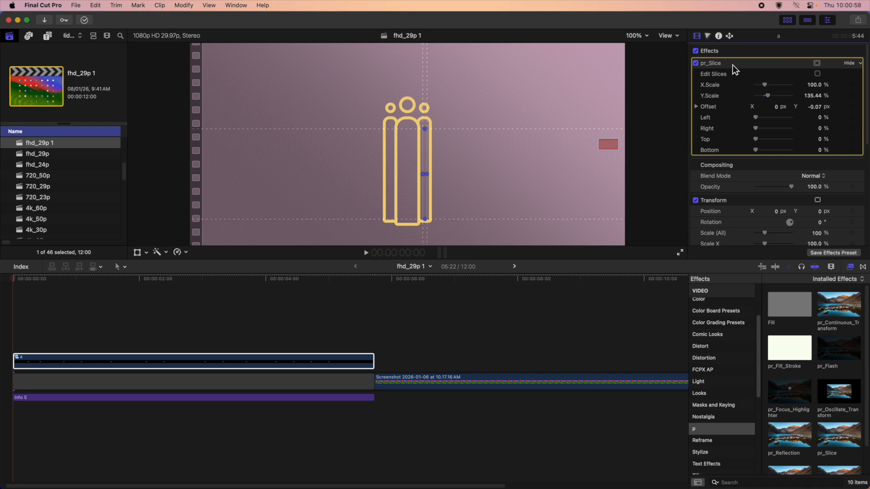
{"action": "key", "text": "Delete"}
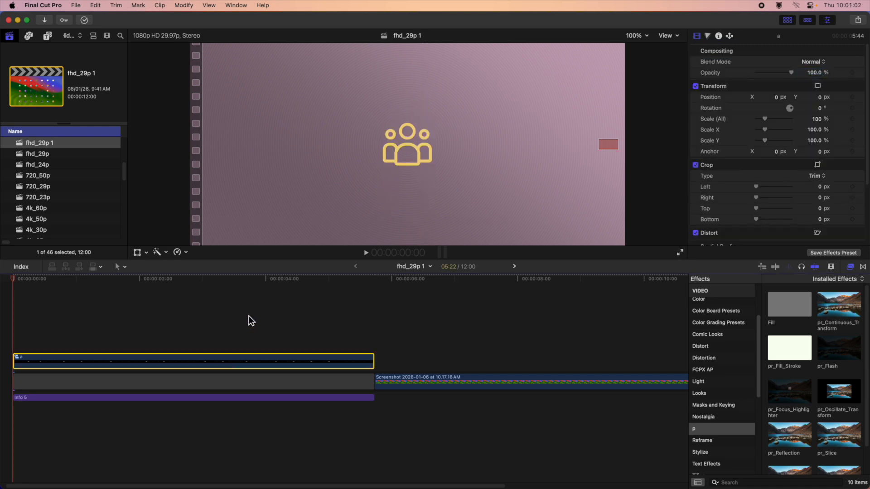
{"action": "scroll", "coordinate": [840, 375], "scroll_direction": "down", "scroll_amount": 2}
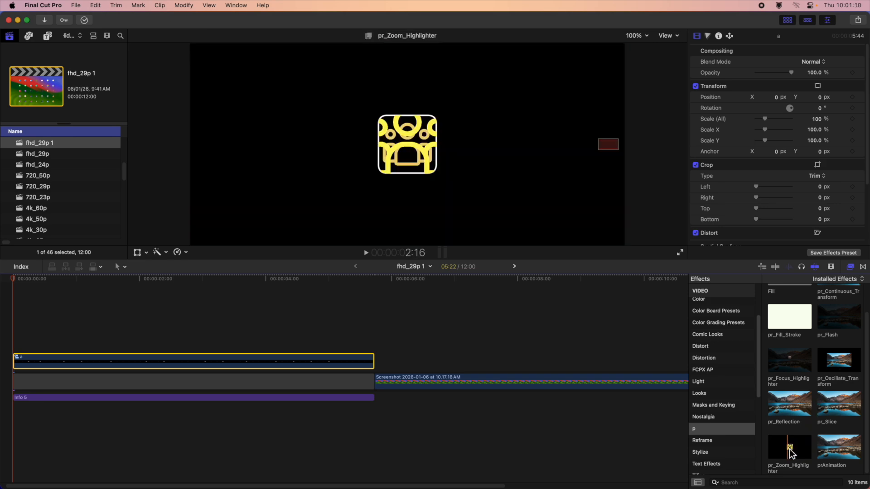
{"action": "left_click", "coordinate": [480, 383]}
{"action": "scroll", "coordinate": [524, 326], "scroll_direction": "right", "scroll_amount": 5}
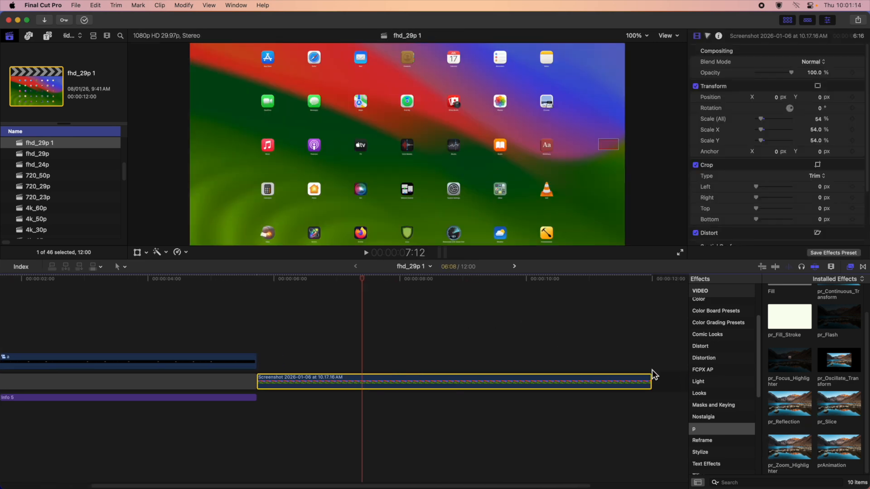
{"action": "left_click_drag", "start_coordinate": [801, 451], "coordinate": [454, 385]}
Step: Play the screenshot clip from its start to preview the zoom highlight's default animation
{"action": "left_click", "coordinate": [368, 348]}
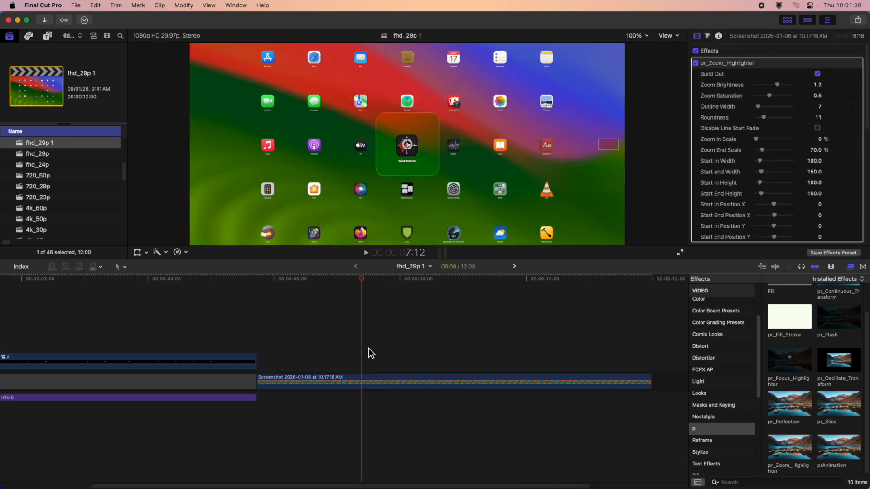
{"action": "key", "text": "Up"}
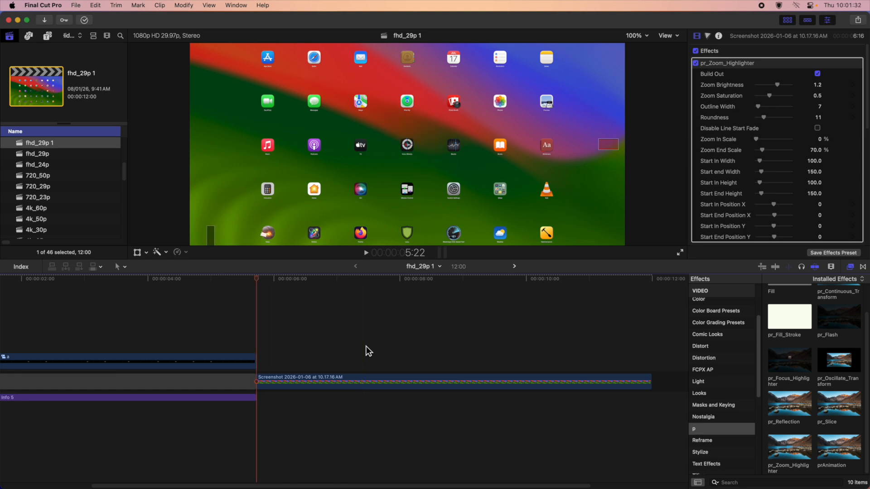
{"action": "key", "text": "space"}
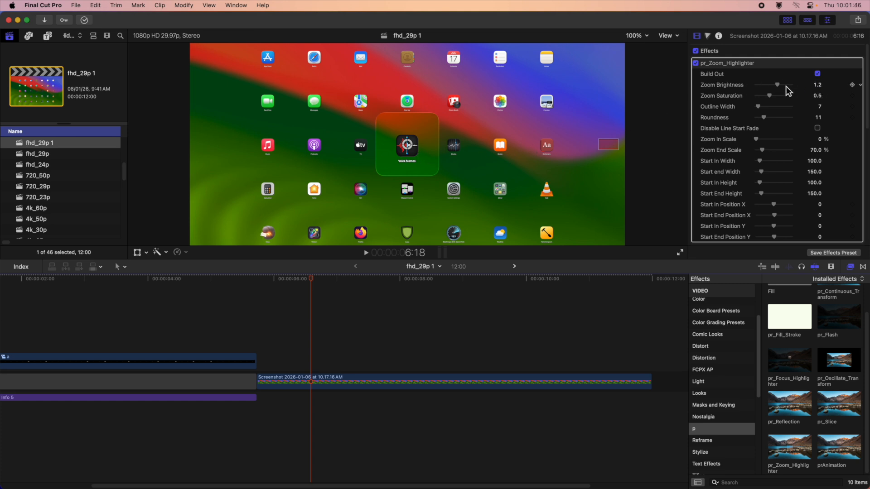
Step: Set the highlighter's Zoom Brightness to 1.5 and Zoom Saturation to 0.8
{"action": "left_click", "coordinate": [818, 84]}
{"action": "type", "text": "1.5"}
{"action": "key", "text": "Return"}
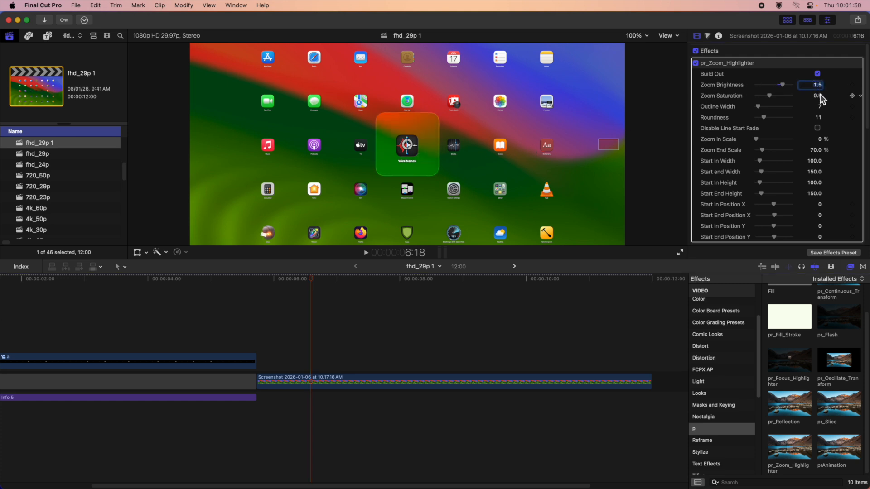
{"action": "left_click", "coordinate": [817, 96]}
{"action": "type", "text": ".8"}
Step: Try a thicker outline and a different roundness on the highlight box, and undo both changes
{"action": "left_click", "coordinate": [818, 106]}
{"action": "type", "text": "23"}
{"action": "key", "text": "Return"}
{"action": "mouse_move", "coordinate": [819, 106]}
{"action": "left_mouse_down"}
{"action": "mouse_move", "coordinate": [818, 82]}
{"action": "mouse_move", "coordinate": [818, 105]}
{"action": "left_mouse_up"}
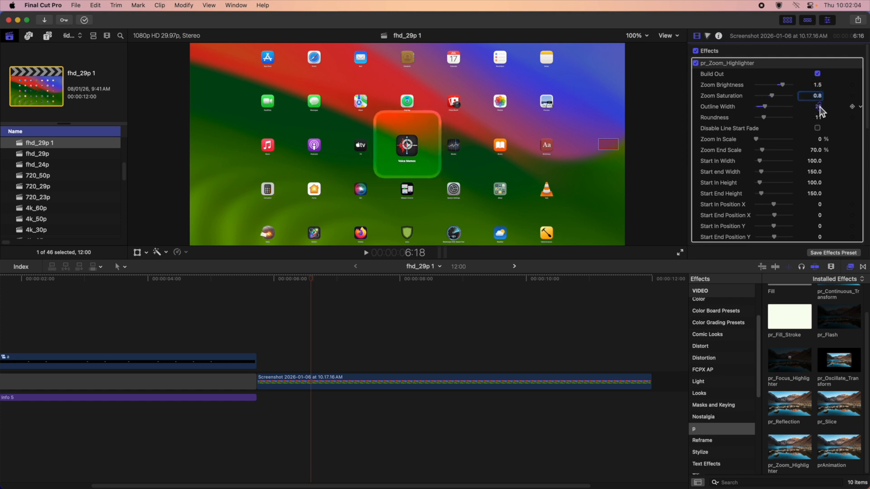
{"action": "key", "text": "super+z"}
{"action": "mouse_move", "coordinate": [819, 118]}
{"action": "left_mouse_down"}
{"action": "mouse_move", "coordinate": [819, 93]}
{"action": "mouse_move", "coordinate": [819, 123]}
{"action": "mouse_move", "coordinate": [820, 114]}
{"action": "left_mouse_up"}
{"action": "key", "text": "super+z"}
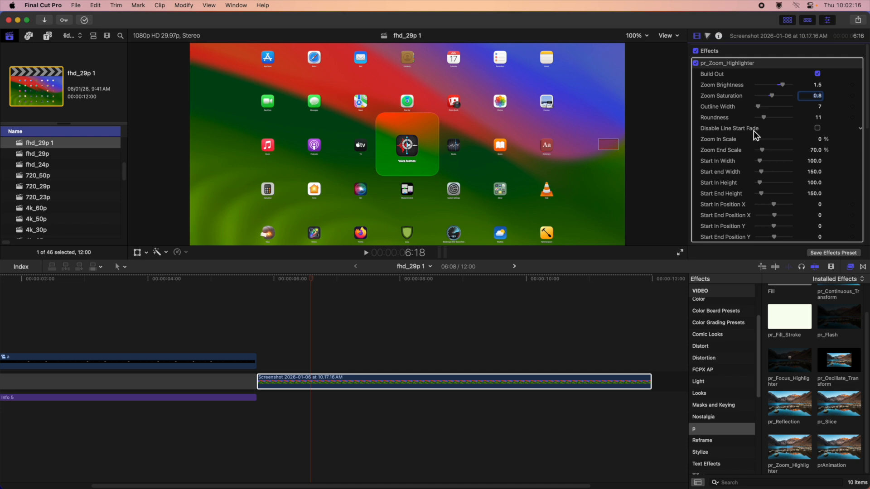
Step: Shrink the highlight box around the Voice Memos icon to an end width of 83.2 and an end height of 98.7
{"action": "left_click", "coordinate": [720, 141]}
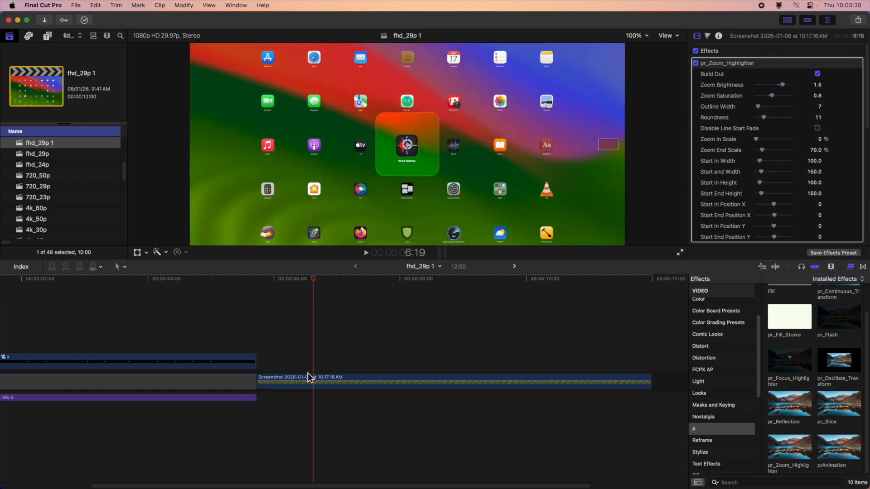
{"action": "left_click_drag", "start_coordinate": [816, 171], "coordinate": [815, 194]}
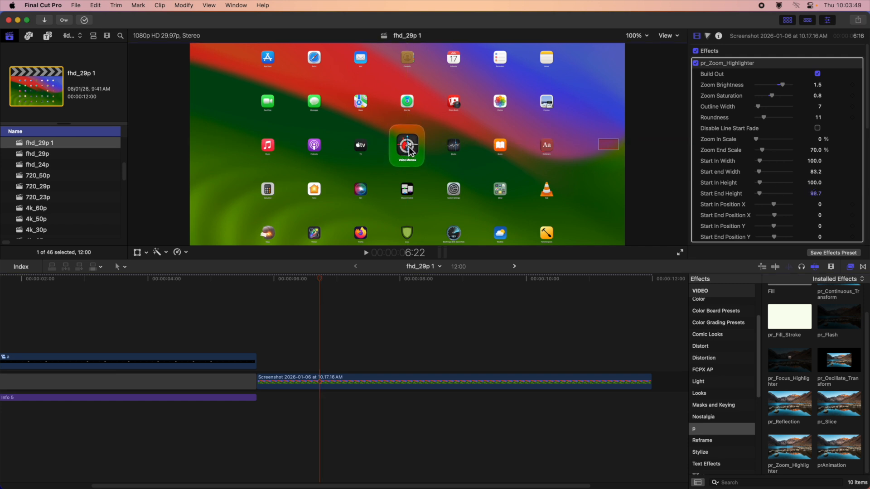
Step: Play the screenshot clip from its start to preview the smaller highlight box growing in
{"action": "left_click", "coordinate": [324, 365]}
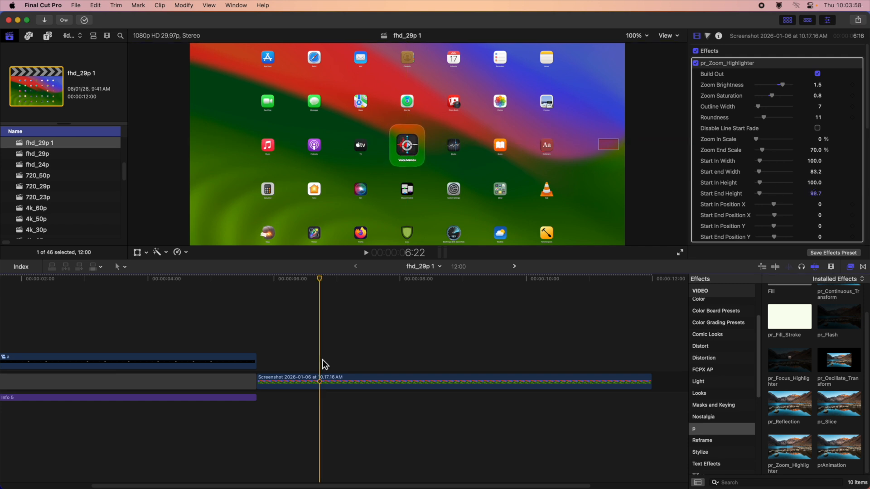
{"action": "key", "text": "Up"}
{"action": "key", "text": "space"}
{"action": "key", "text": "space"}
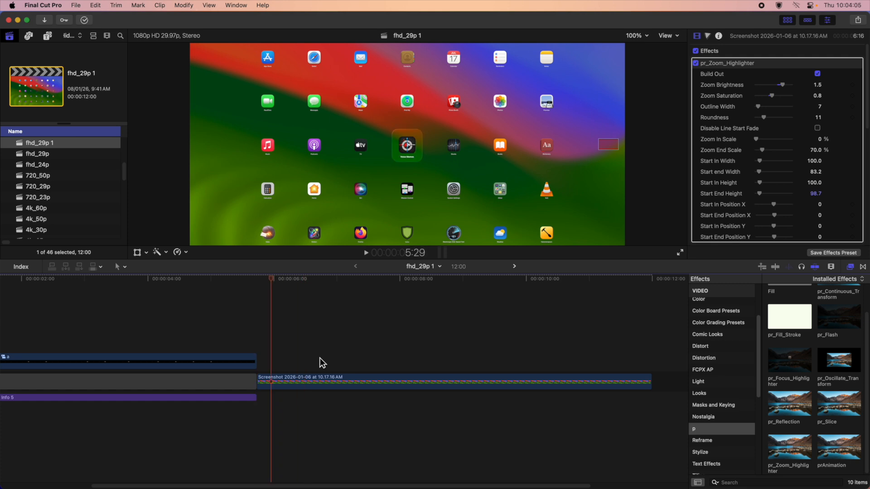
Step: Set the highlight's Start In Width and Start In Height to 50
{"action": "left_click", "coordinate": [814, 161]}
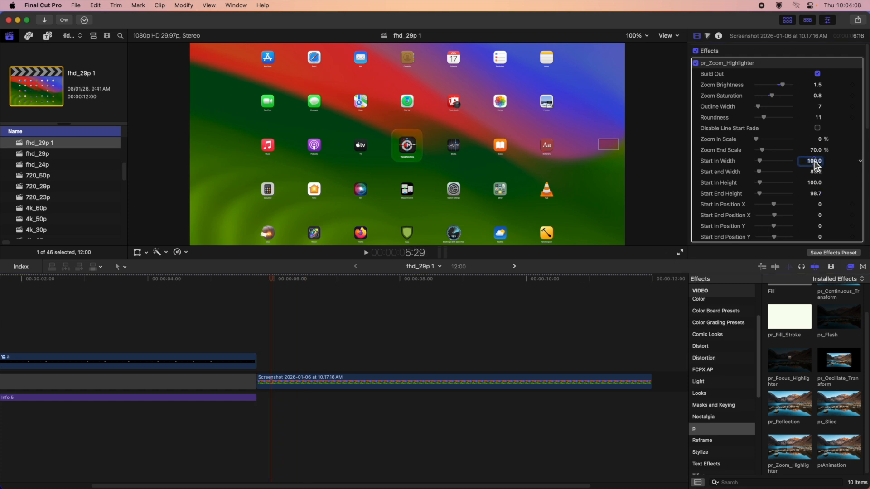
{"action": "type", "text": "50"}
{"action": "key", "text": "Return"}
{"action": "left_click", "coordinate": [815, 183]}
{"action": "type", "text": "50"}
{"action": "key", "text": "Return"}
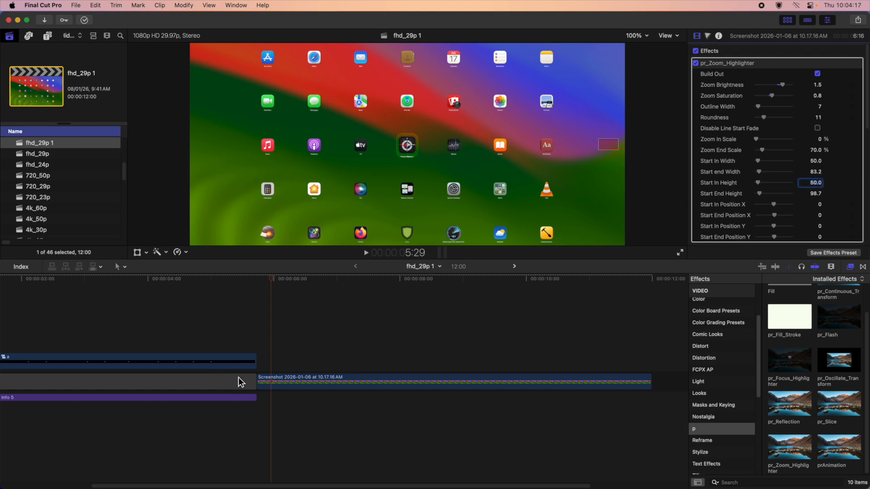
Step: Play the opening of the screenshot clip to preview the highlight growing from its new start size
{"action": "left_click", "coordinate": [335, 384]}
{"action": "key", "text": "space"}
{"action": "key", "text": "space"}
{"action": "key", "text": "space"}
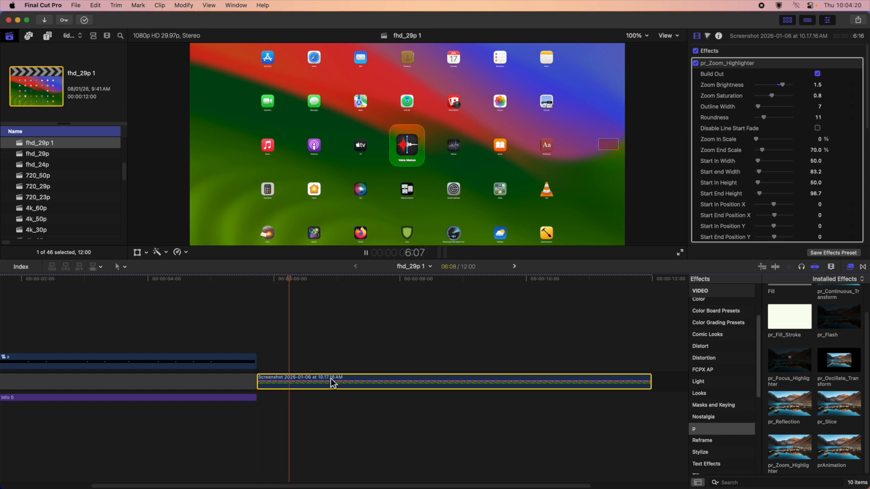
{"action": "key", "text": "space"}
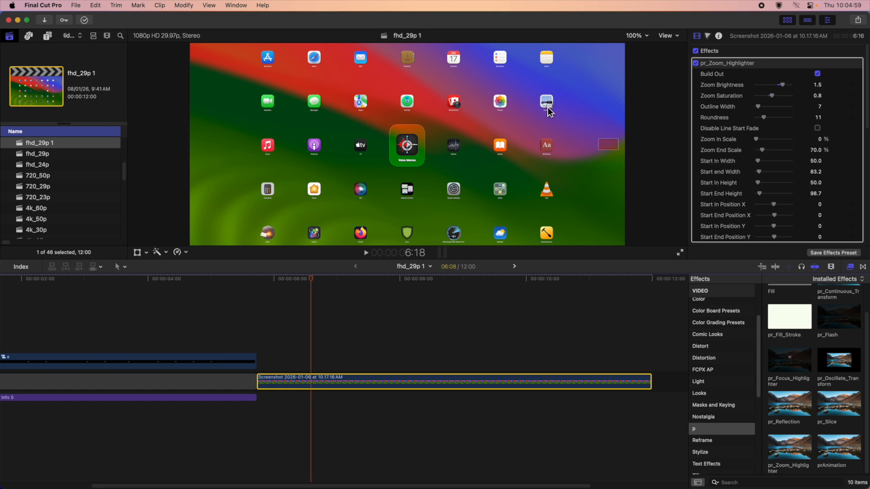
Step: Split the screenshot clip at about 7 seconds on the timeline, after the highlight has fully zoomed in
{"action": "left_click", "coordinate": [334, 381]}
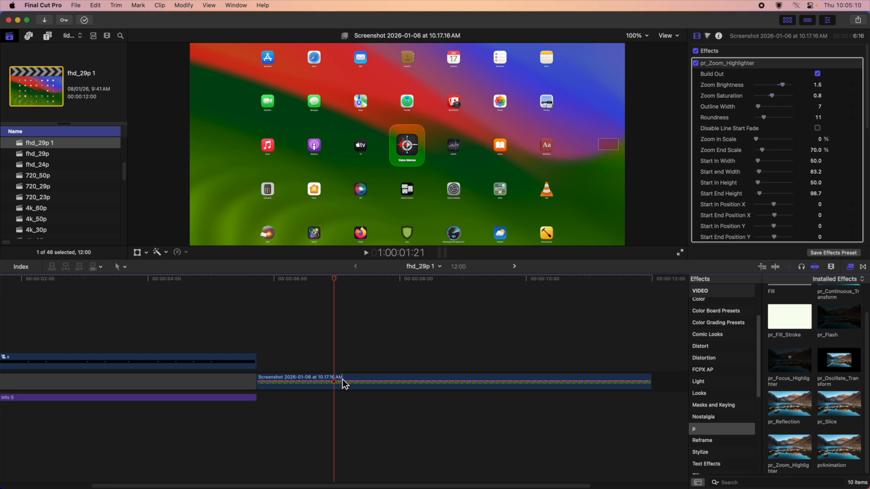
{"action": "key", "text": "super+b"}
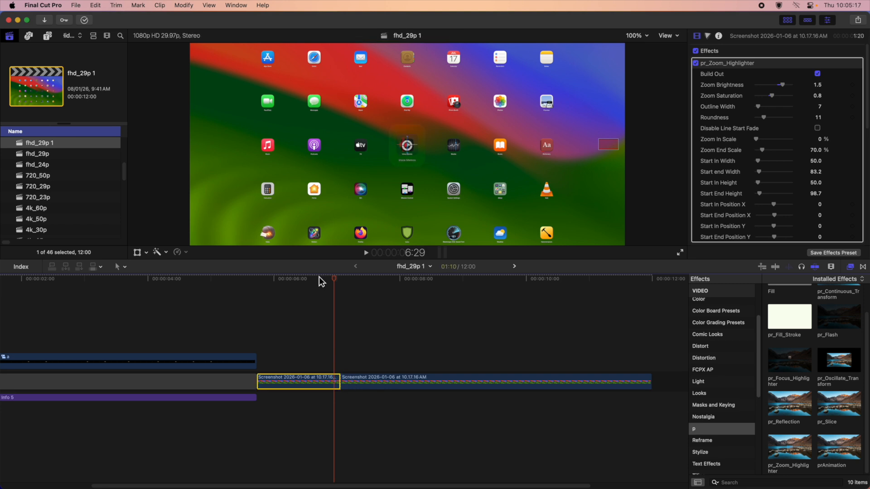
Step: Play the end of the first screenshot piece and step back frame by frame to examine the highlight's build-out
{"action": "left_click", "coordinate": [316, 277]}
{"action": "key", "text": "space"}
{"action": "key", "text": "space"}
{"action": "key", "text": "Left"}
{"action": "key", "text": "Left"}
{"action": "key", "text": "Left"}
{"action": "key", "text": "Left"}
{"action": "key", "text": "Left"}
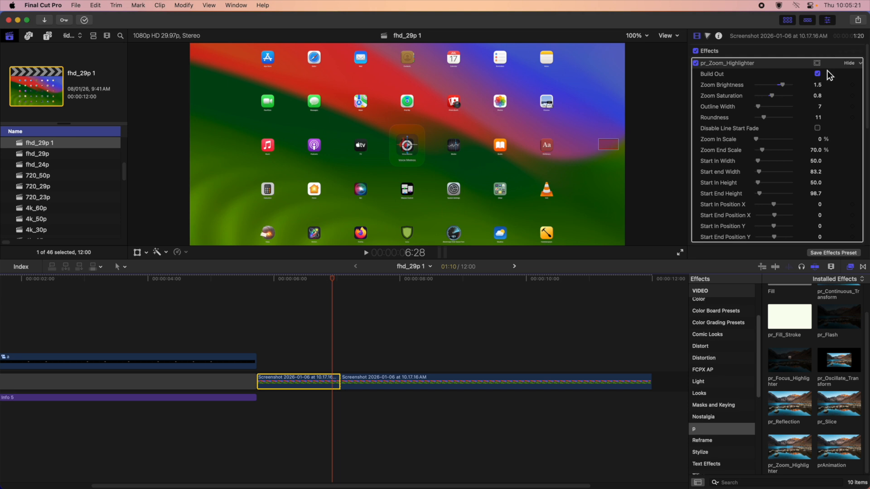
Step: Turn off Build Out for the highlighter on the first screenshot piece
{"action": "left_click", "coordinate": [819, 74]}
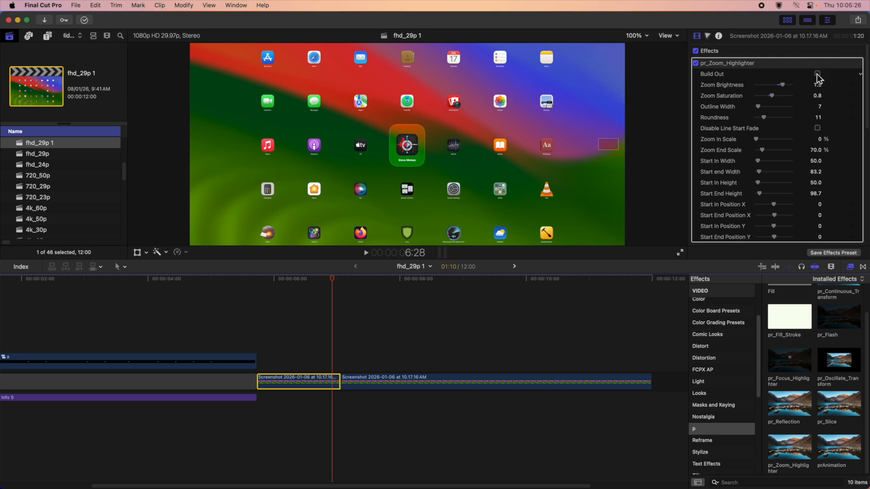
Step: On the second screenshot piece, disable the line start fade and set Zoom In Scale to 70%, Start In Width to 83.2 and Start In Height to 98.7
{"action": "left_click", "coordinate": [373, 387]}
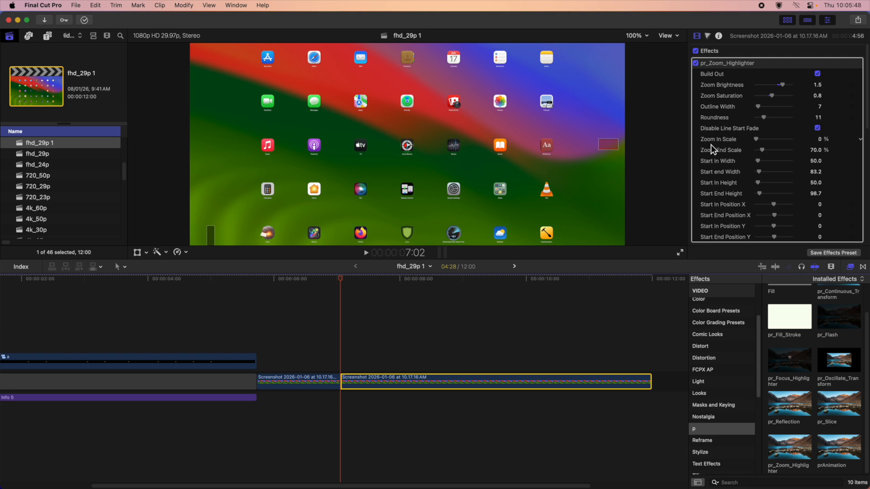
{"action": "left_click", "coordinate": [821, 140]}
{"action": "type", "text": "70"}
{"action": "key", "text": "Return"}
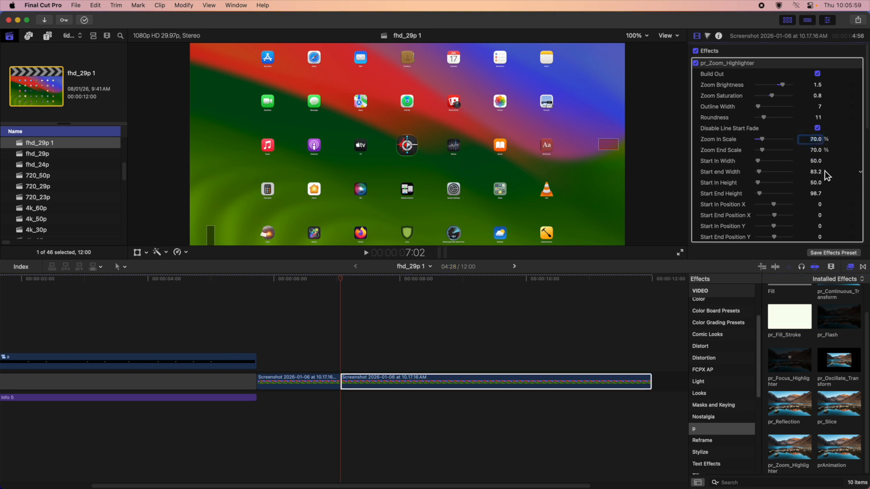
{"action": "type", "text": "83.2"}
{"action": "key", "text": "Return"}
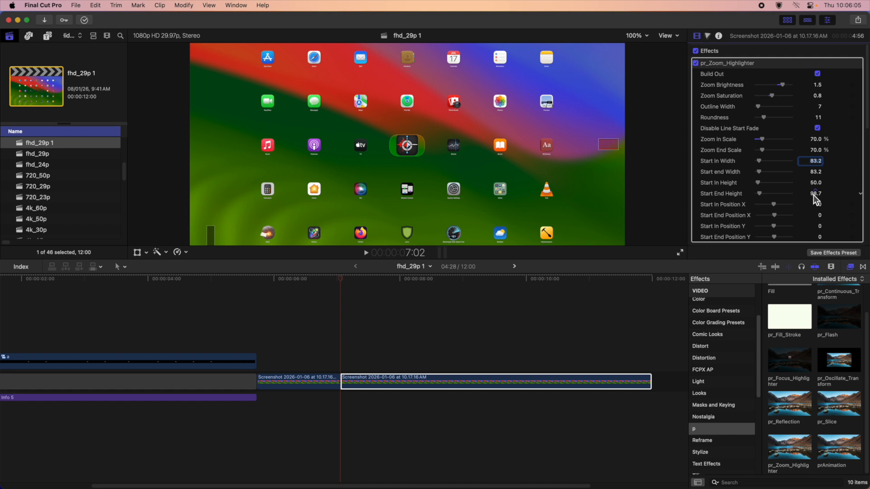
{"action": "left_click", "coordinate": [816, 184]}
{"action": "type", "text": "98.7"}
{"action": "key", "text": "Return"}
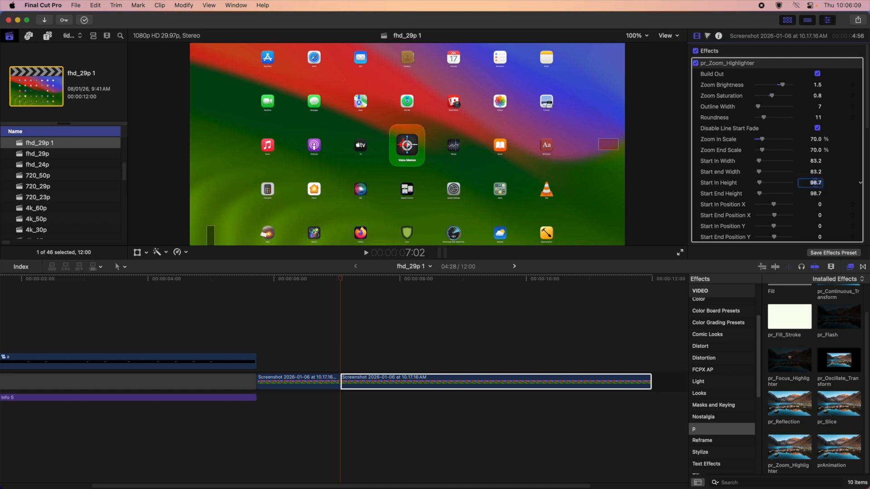
Step: Play across the cut between the first two screenshot pieces to check the highlight's continuity
{"action": "left_click", "coordinate": [313, 279]}
{"action": "key", "text": "space"}
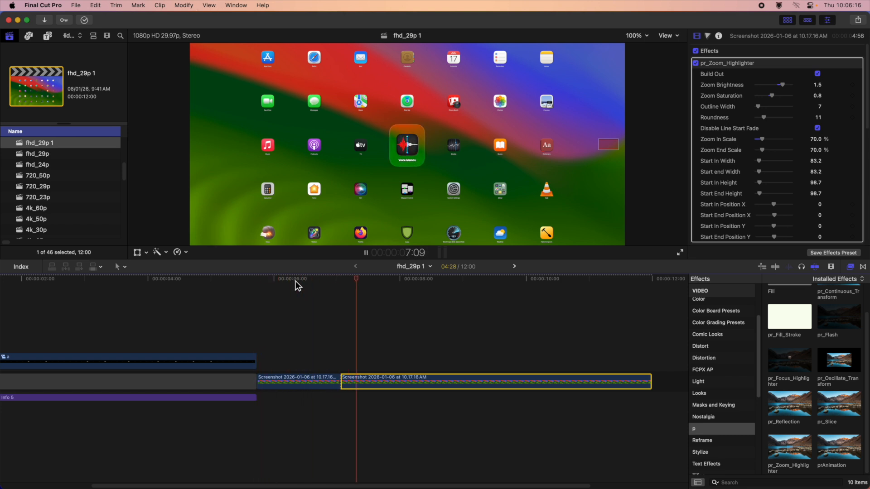
{"action": "key", "text": "space"}
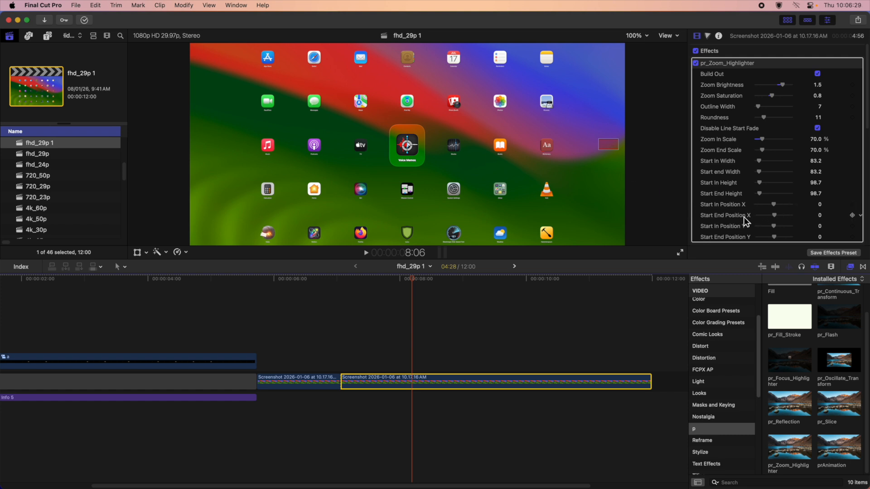
Step: Move the second piece's highlight to the Preview icon with Start End Position X 59.5 and Start End Position Y 33
{"action": "left_click_drag", "start_coordinate": [779, 217], "coordinate": [813, 215]}
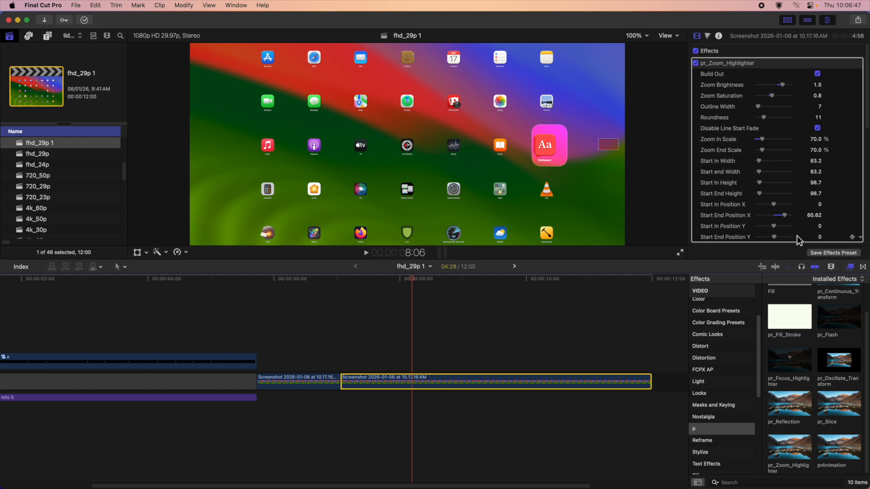
{"action": "left_click_drag", "start_coordinate": [774, 238], "coordinate": [813, 220]}
{"action": "left_click", "coordinate": [814, 218]}
{"action": "type", "text": "59.4"}
{"action": "key", "text": "BackSpace"}
{"action": "type", "text": "5"}
{"action": "key", "text": "Return"}
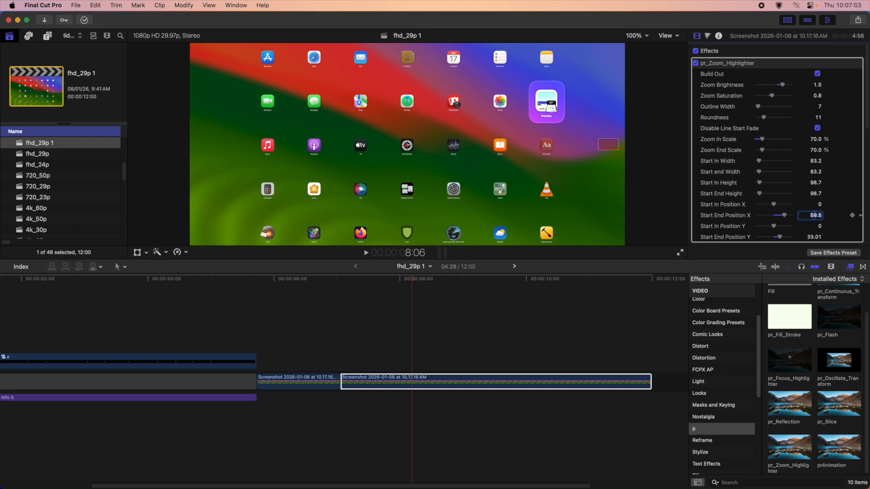
{"action": "left_click", "coordinate": [814, 236]}
Step: Play from the start of the first screenshot piece to preview the highlight moving to the Preview icon
{"action": "left_click", "coordinate": [313, 335]}
{"action": "key", "text": "Up"}
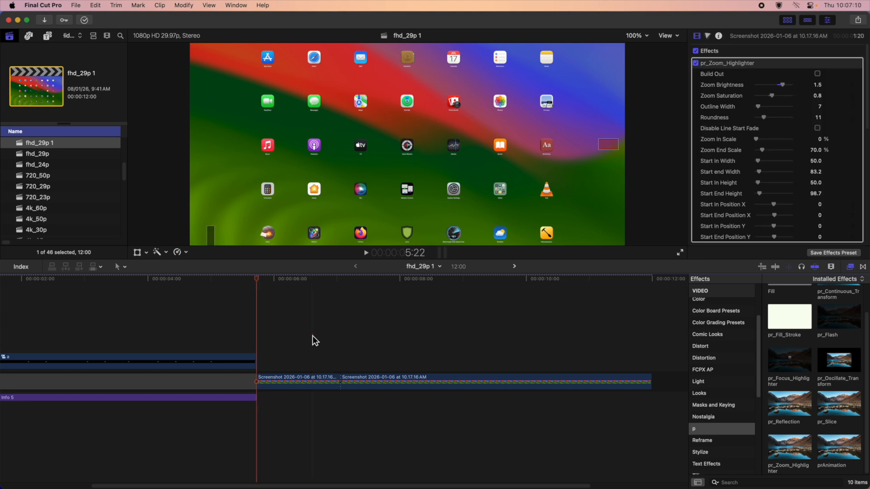
{"action": "key", "text": "space"}
{"action": "key", "text": "space"}
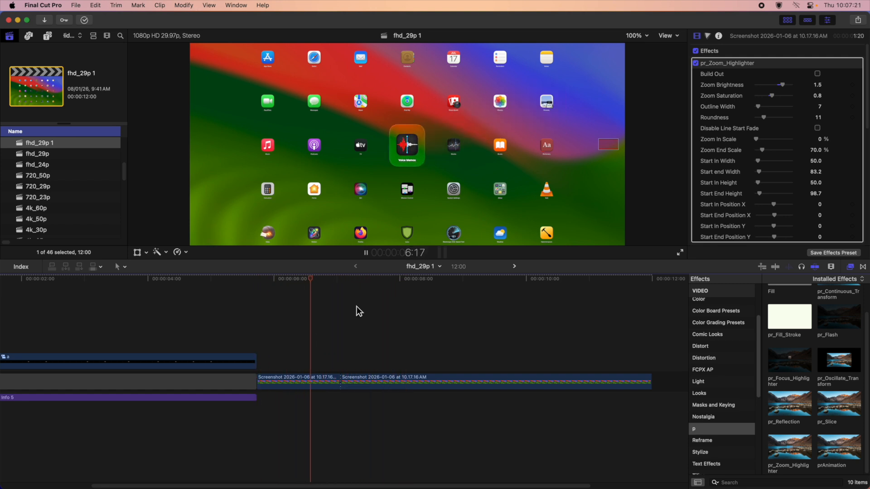
{"action": "key", "text": "space"}
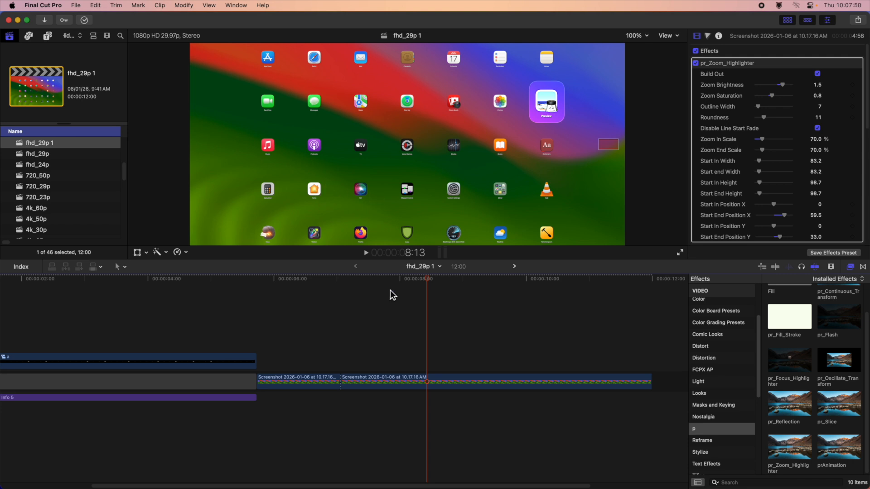
Step: Split the second screenshot piece at 8:13 and play across the new cut
{"action": "left_click", "coordinate": [419, 380]}
{"action": "key", "text": "super+b"}
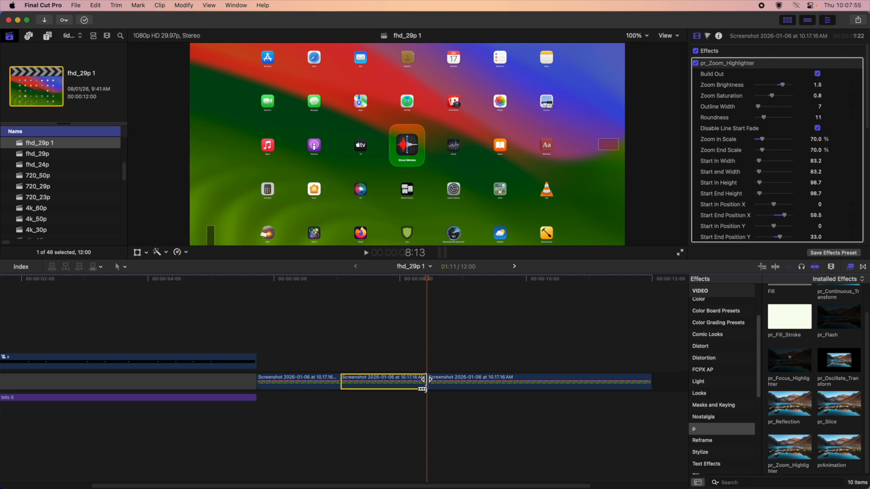
{"action": "left_click", "coordinate": [393, 360]}
{"action": "left_click", "coordinate": [387, 381]}
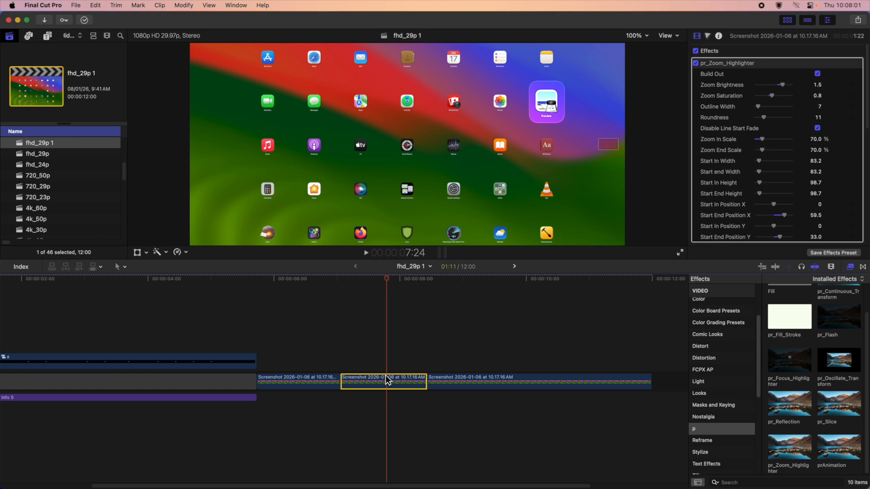
{"action": "key", "text": "space"}
{"action": "key", "text": "space"}
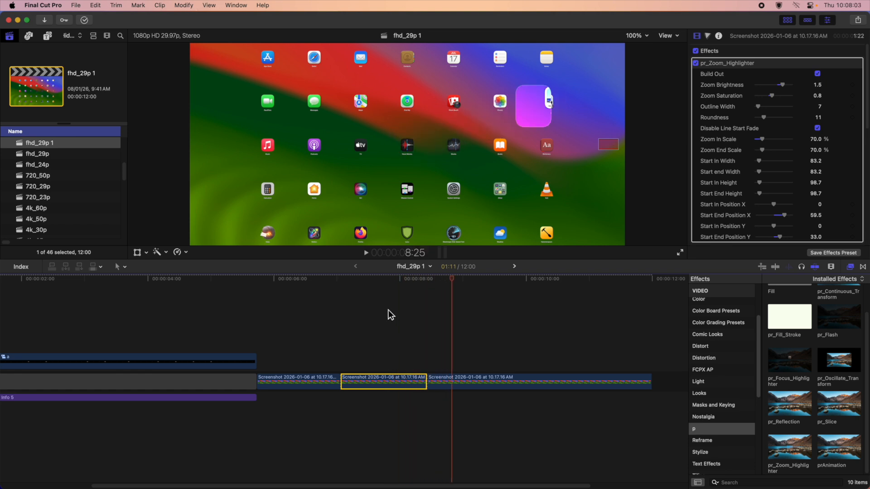
Step: Set the third screenshot piece's Start In Position X to 59.5 and Start In Position Y to 33
{"action": "left_click", "coordinate": [451, 383]}
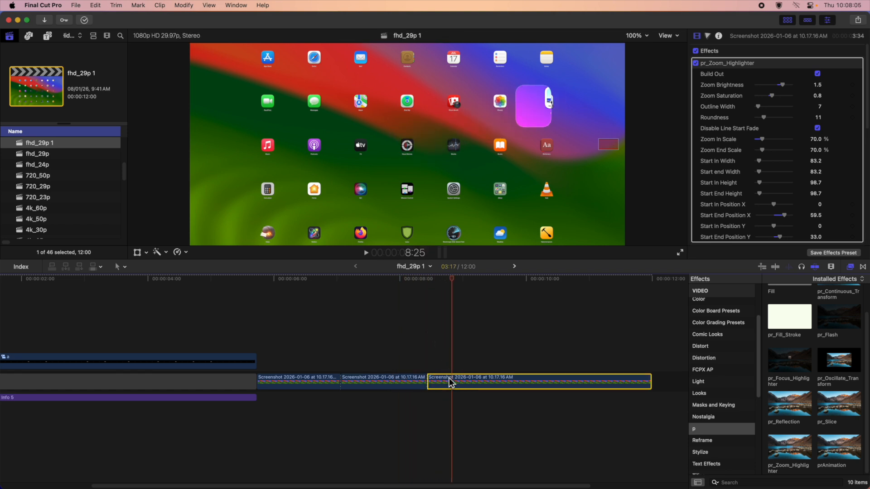
{"action": "key", "text": "Up"}
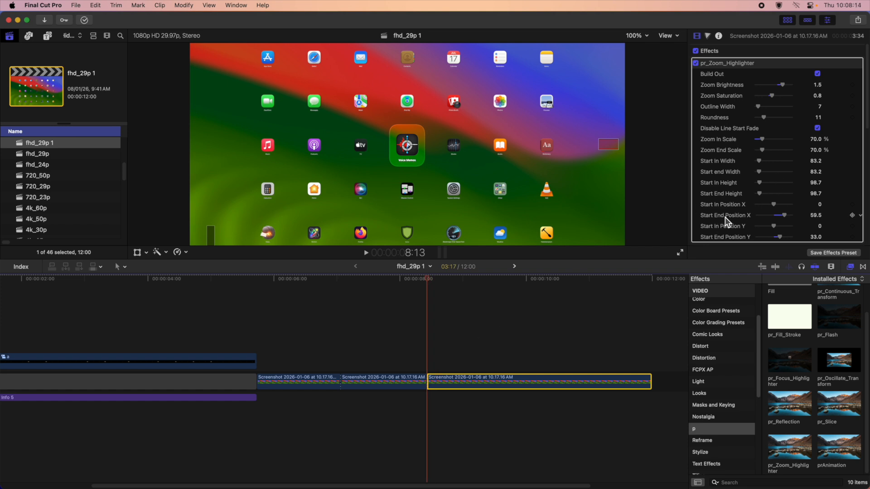
{"action": "left_click", "coordinate": [820, 205]}
{"action": "type", "text": "59.5"}
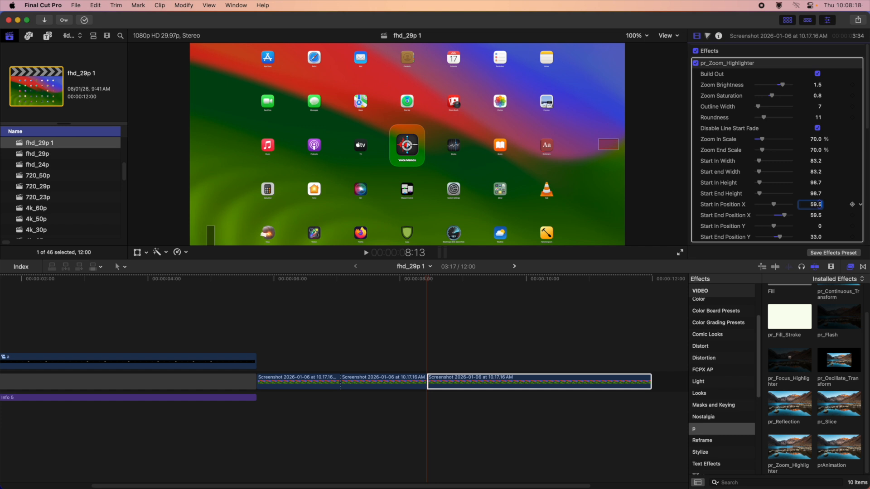
{"action": "key", "text": "Return"}
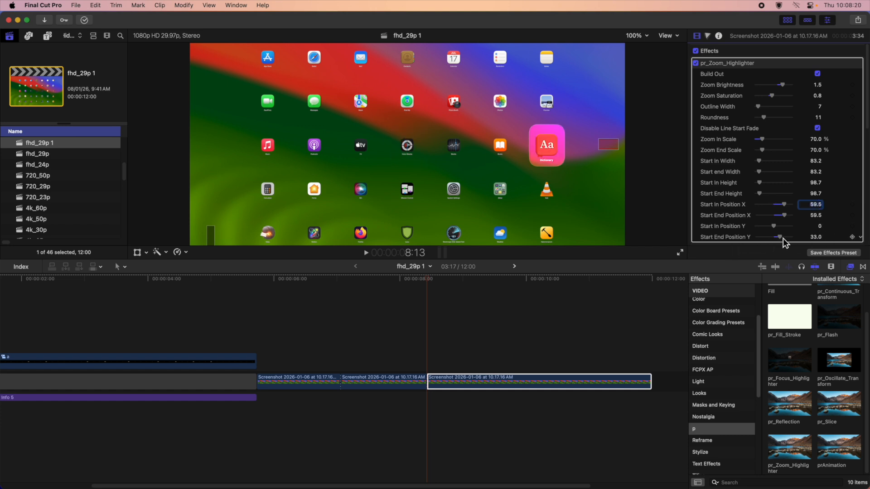
{"action": "left_click", "coordinate": [820, 227]}
{"action": "type", "text": "33"}
{"action": "key", "text": "Return"}
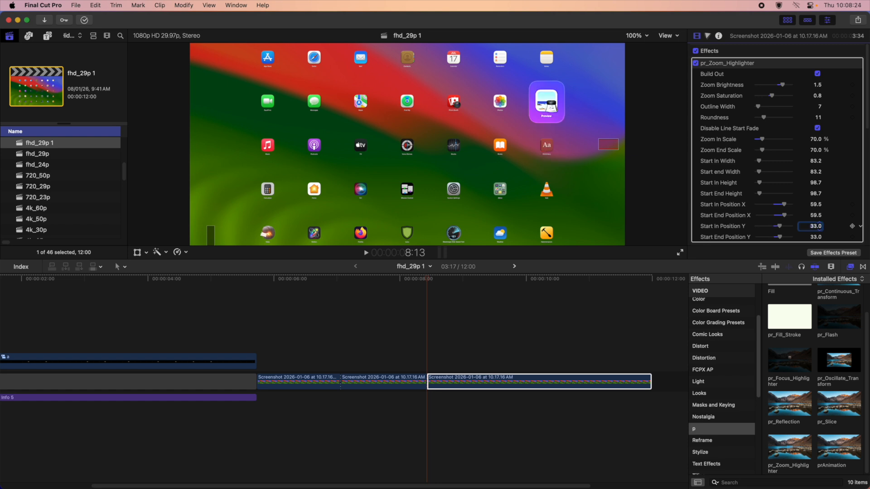
Step: Turn off Build Out on the second screenshot piece and play across its cut to the third piece
{"action": "left_click", "coordinate": [415, 355]}
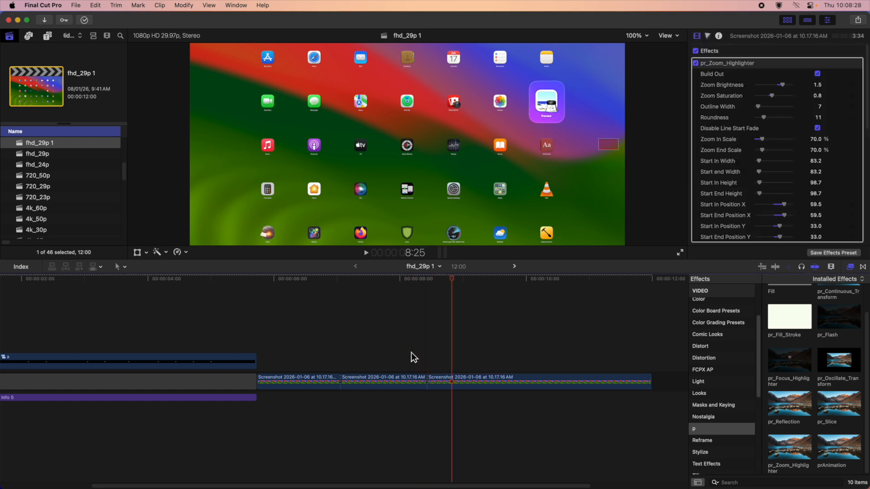
{"action": "left_click", "coordinate": [415, 383]}
{"action": "left_click", "coordinate": [818, 75]}
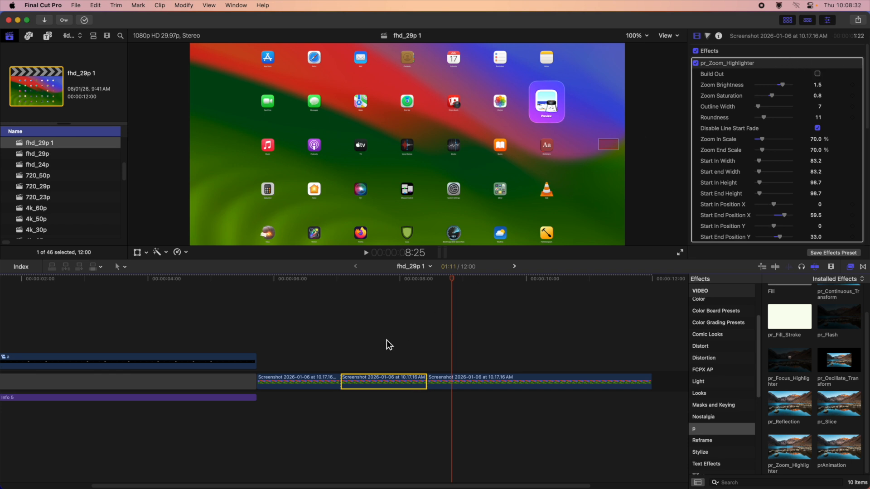
{"action": "left_click", "coordinate": [413, 340]}
{"action": "key", "text": "space"}
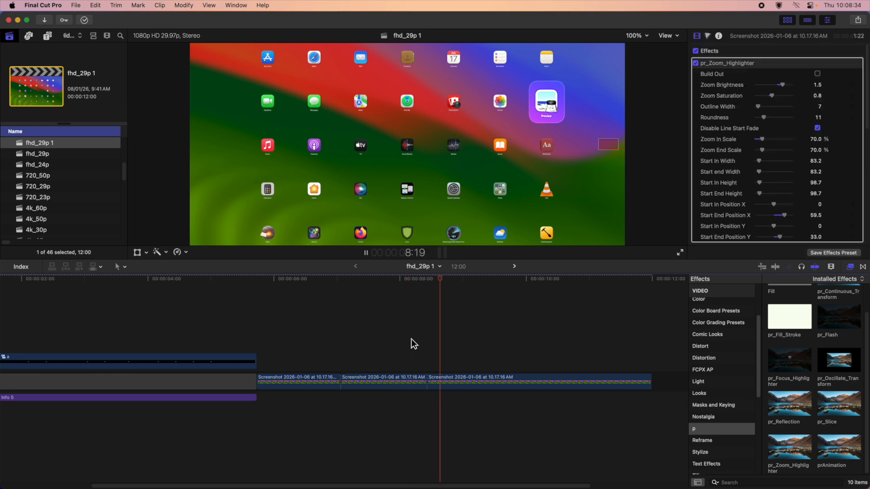
{"action": "key", "text": "space"}
Step: Move the third piece's highlight end position to about X -30.5, Y -31.9 and widen Start End Width to 278.2
{"action": "left_click", "coordinate": [468, 382]}
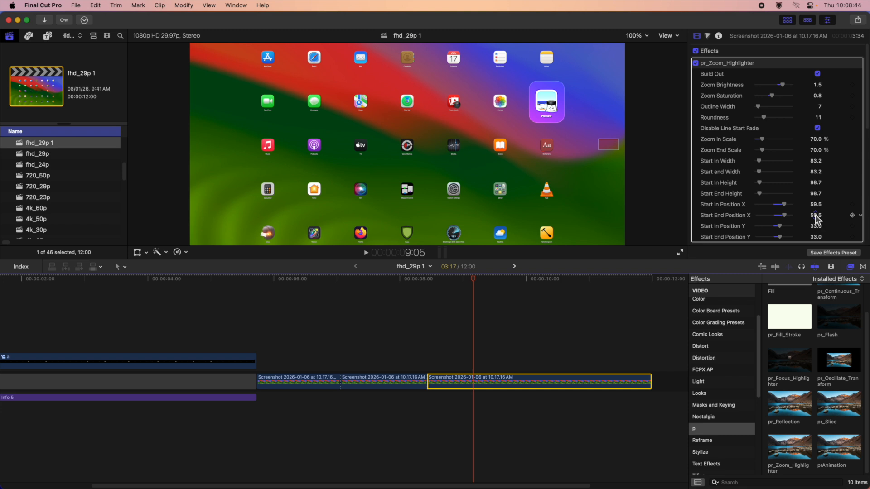
{"action": "left_click_drag", "start_coordinate": [783, 216], "coordinate": [768, 217]}
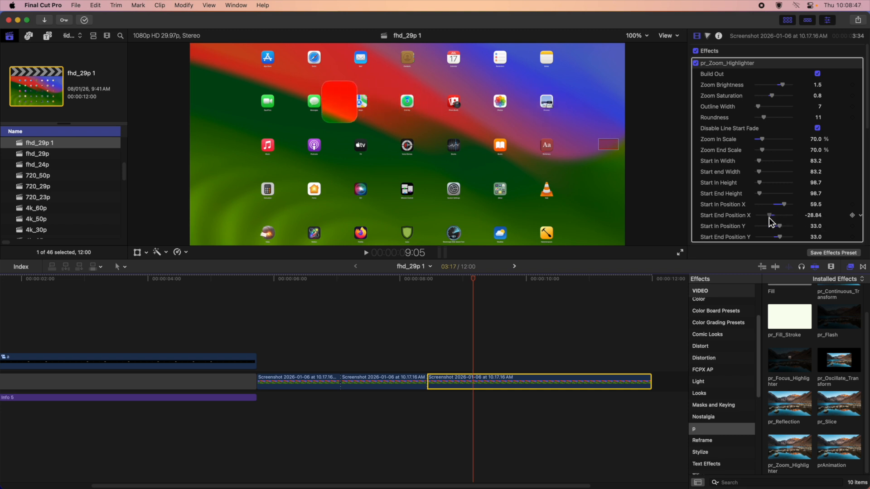
{"action": "left_click_drag", "start_coordinate": [782, 238], "coordinate": [770, 243]}
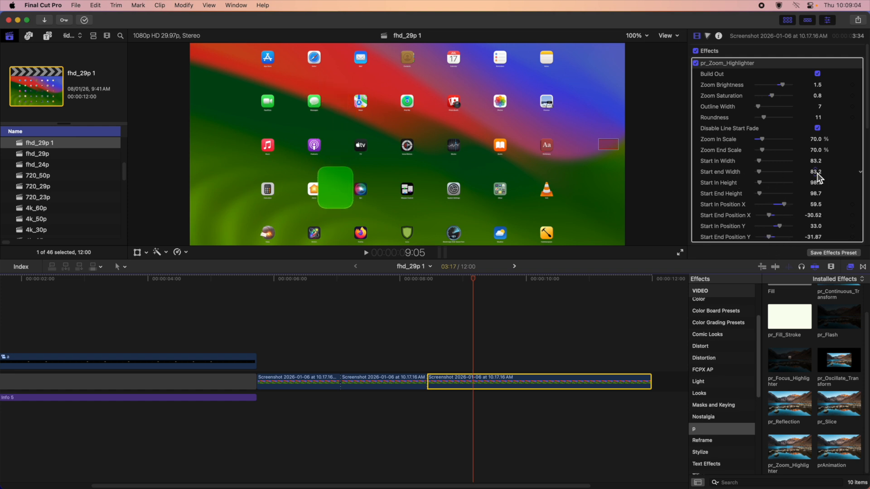
{"action": "mouse_move", "coordinate": [816, 173]}
{"action": "left_mouse_down"}
{"action": "mouse_move", "coordinate": [846, 173]}
{"action": "mouse_move", "coordinate": [808, 180]}
{"action": "left_mouse_up"}
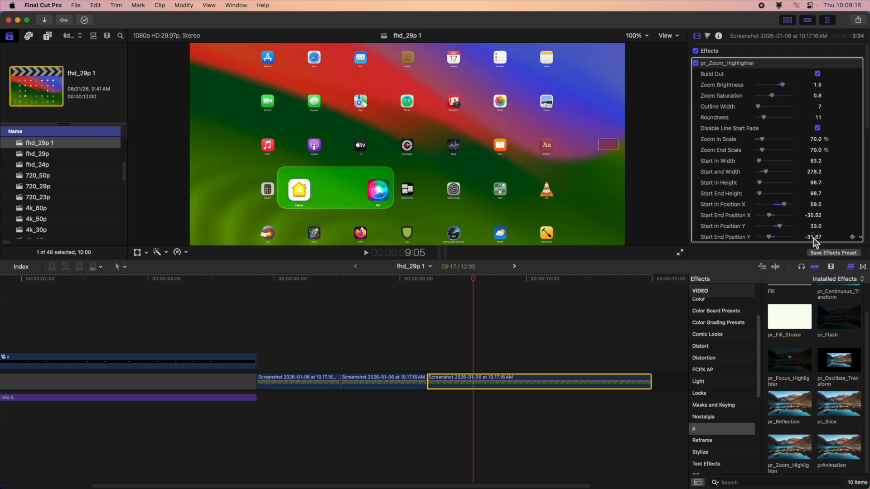
Step: Fine-tune the third piece's highlight with Start End Position Y -33 and Start End Position X -29.5
{"action": "left_click", "coordinate": [814, 236]}
{"action": "type", "text": "-33"}
{"action": "key", "text": "Return"}
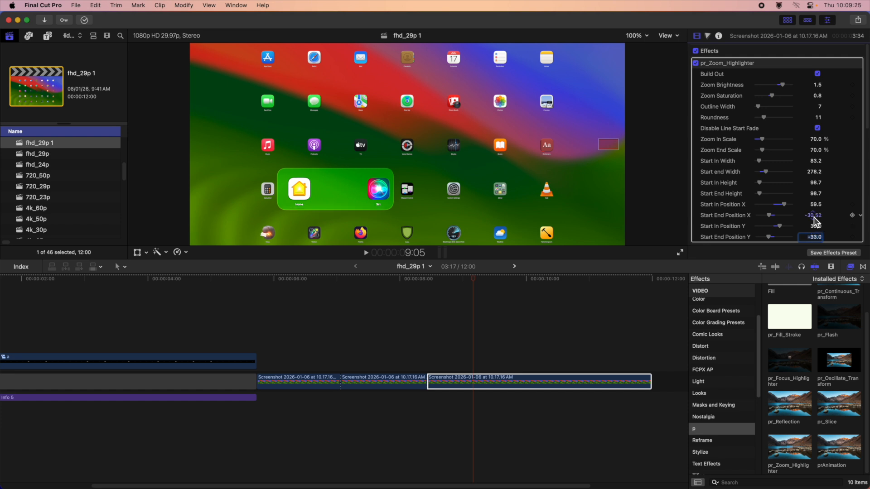
{"action": "left_click", "coordinate": [811, 215]}
{"action": "type", "text": "-29.5"}
{"action": "key", "text": "Return"}
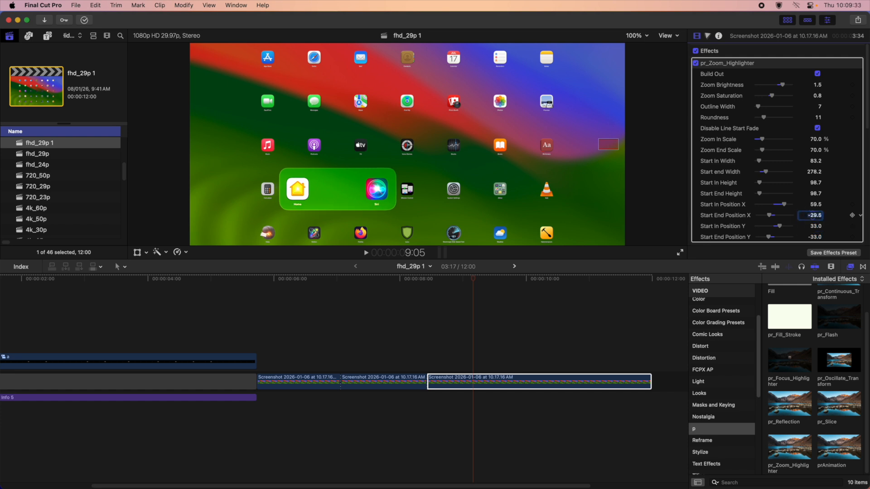
{"action": "left_click", "coordinate": [484, 385]}
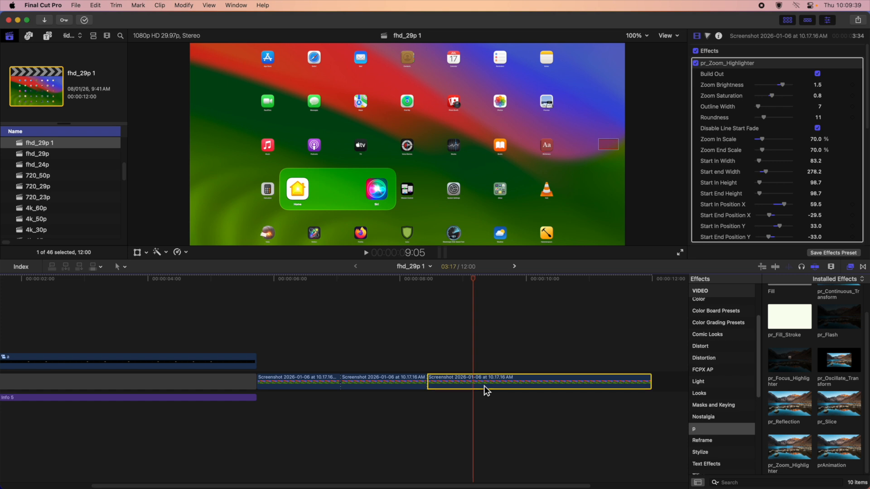
Step: Play all three screenshot pieces from the start to review the highlight travelling between the icons
{"action": "left_click", "coordinate": [320, 330]}
{"action": "key", "text": "Up"}
{"action": "key", "text": "space"}
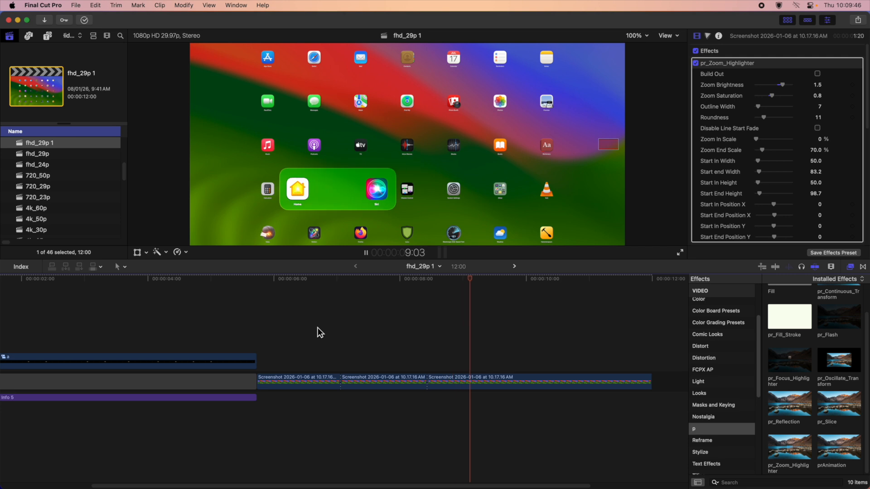
{"action": "left_click", "coordinate": [310, 332]}
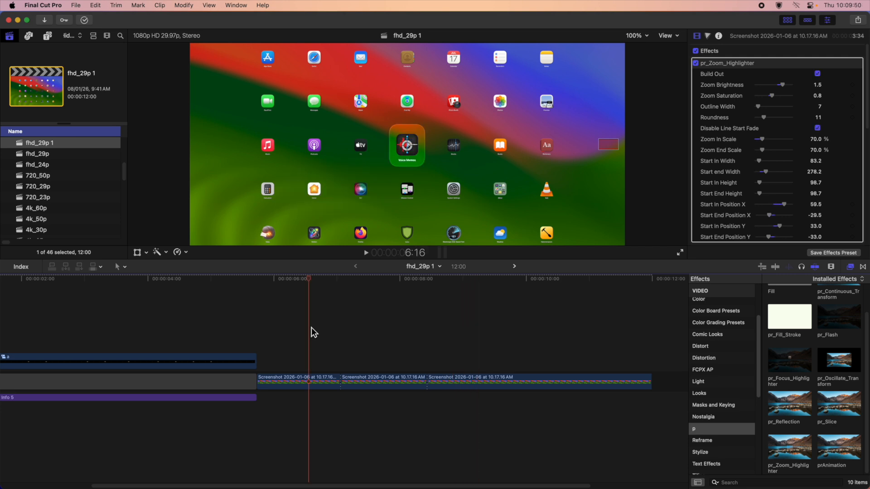
{"action": "key", "text": "Up"}
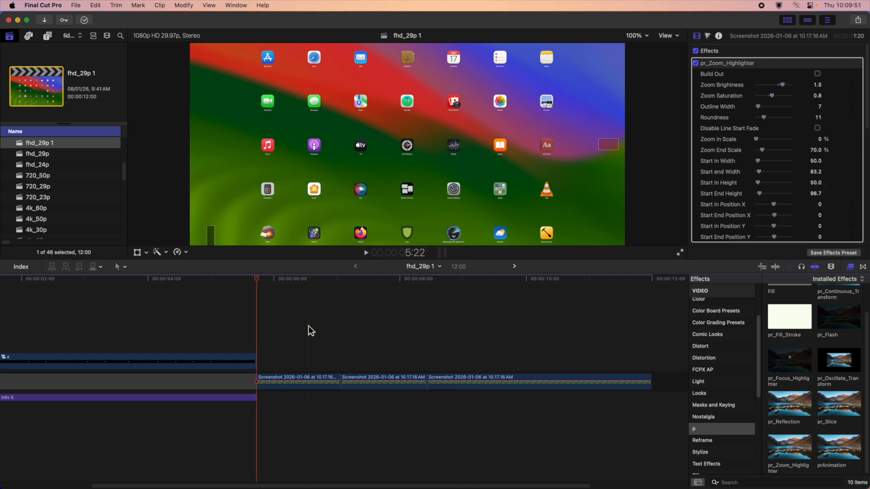
{"action": "key", "text": "space"}
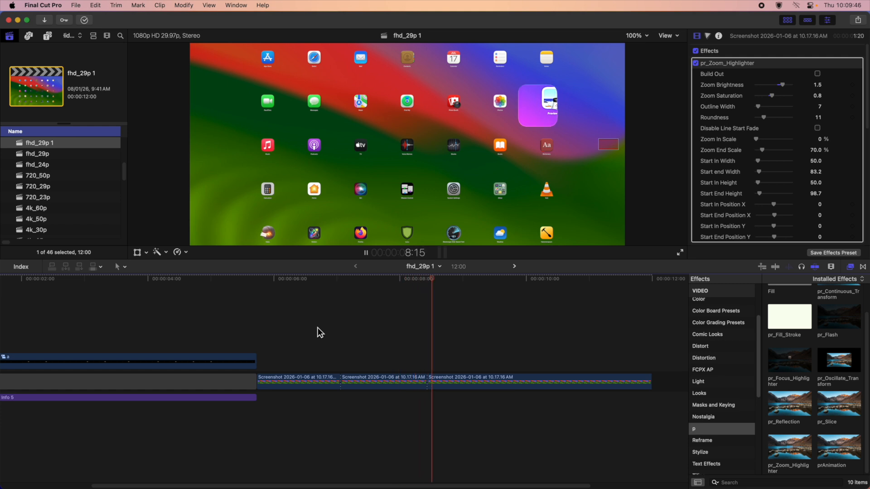
{"action": "key", "text": "space"}
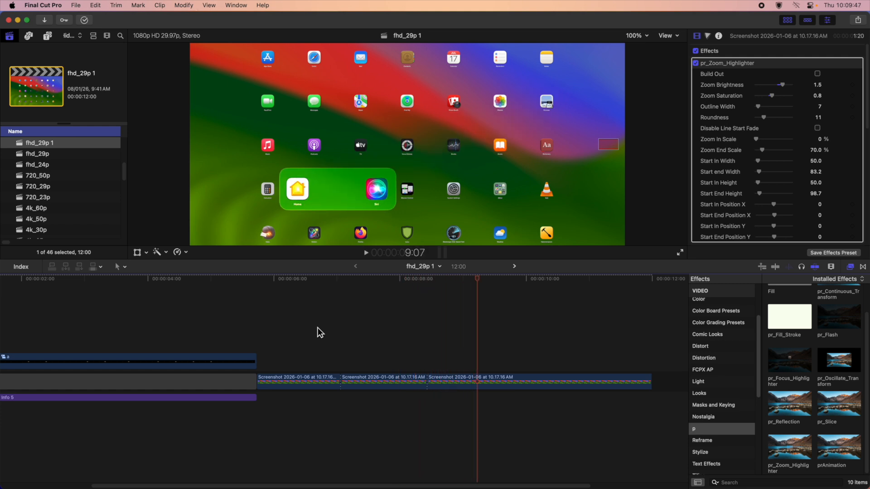